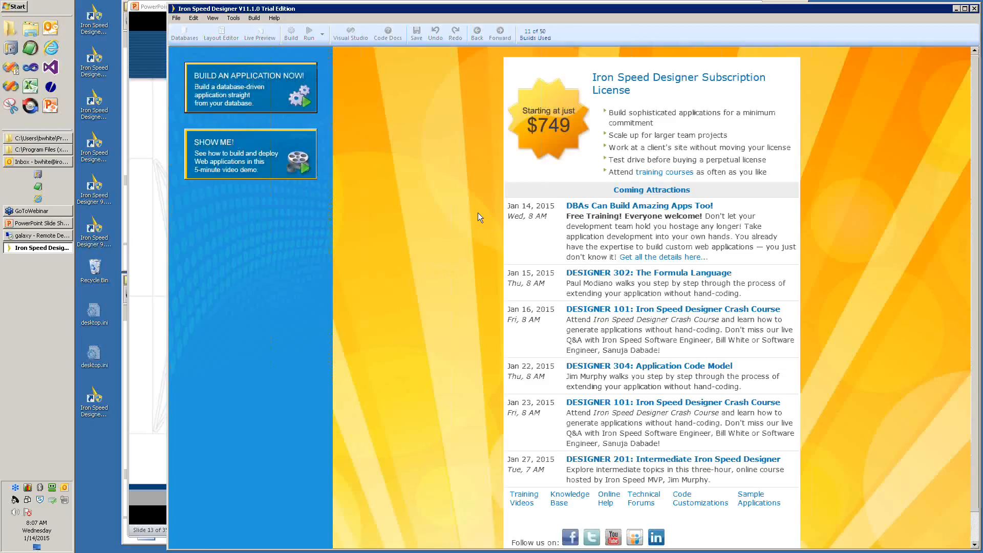
# Start building a new application and choose the Modern page style Chablis after comparing it with the Classic styles.
pyautogui.click(266, 94)
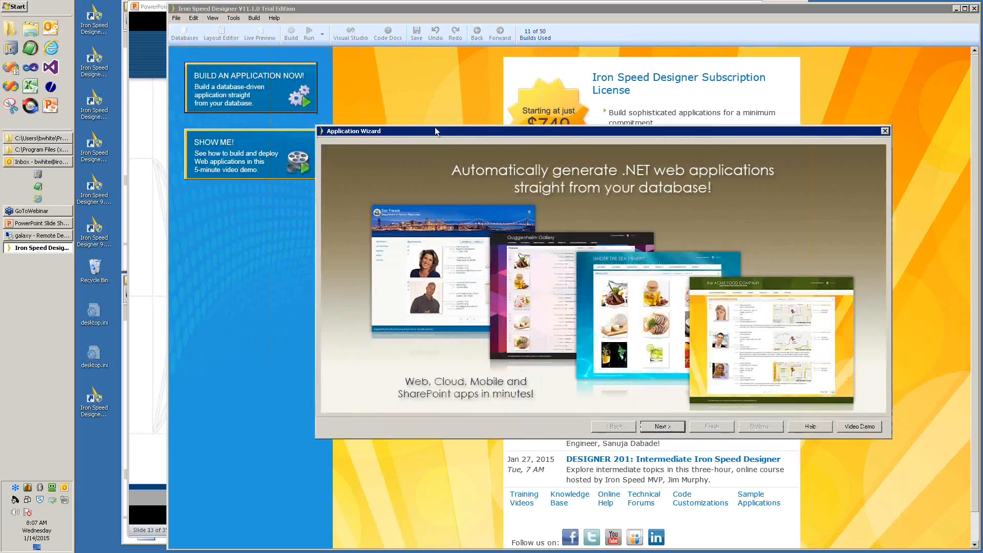
pyautogui.click(663, 427)
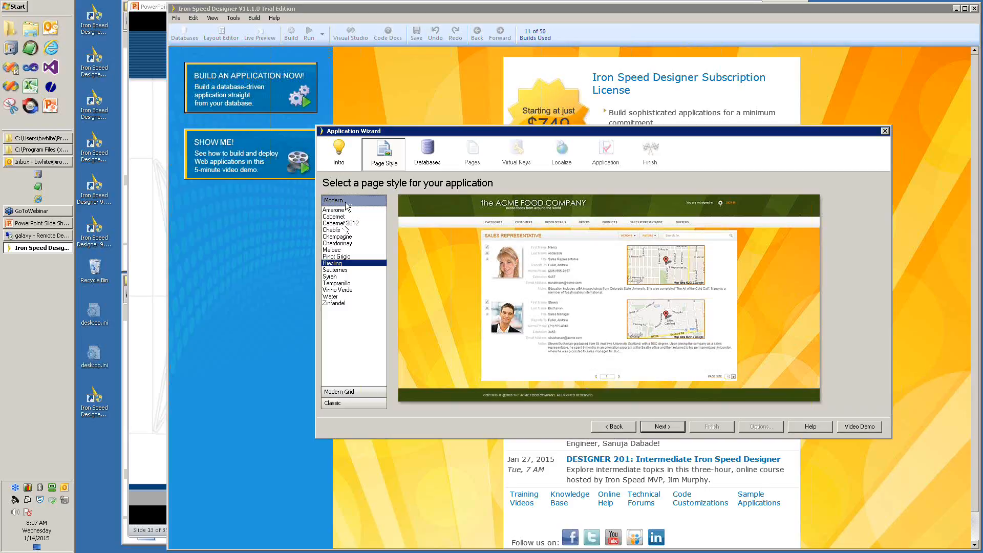
pyautogui.click(365, 402)
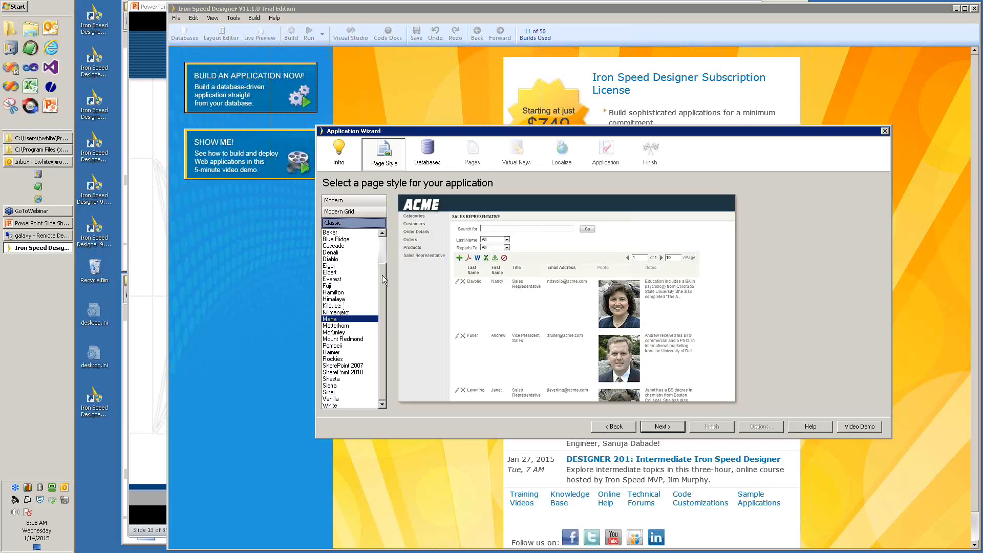
pyautogui.click(348, 200)
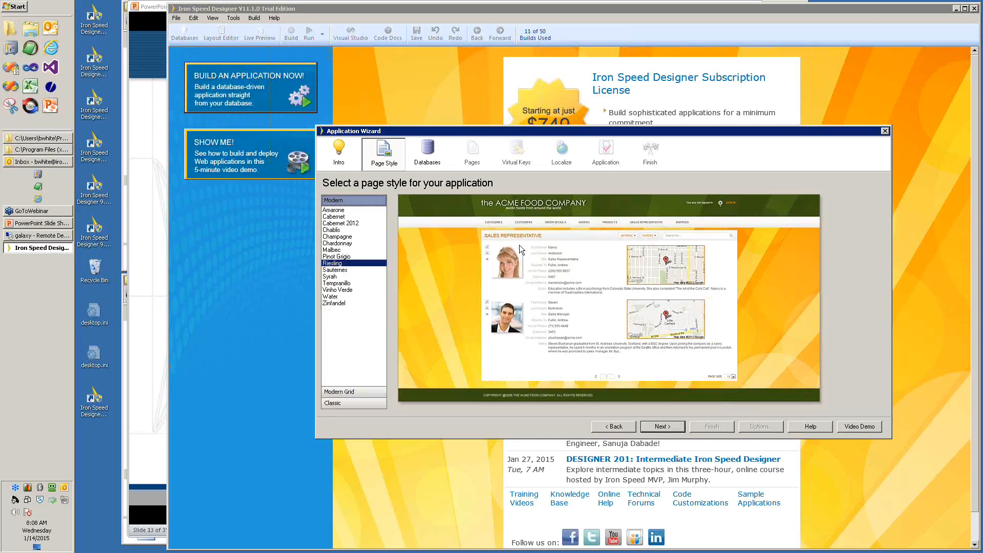
pyautogui.click(334, 230)
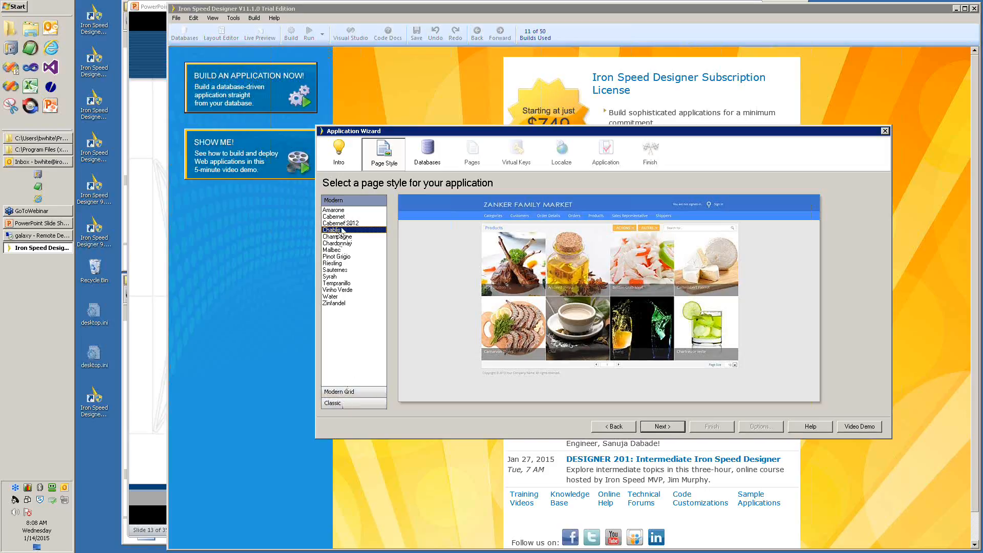
pyautogui.click(661, 427)
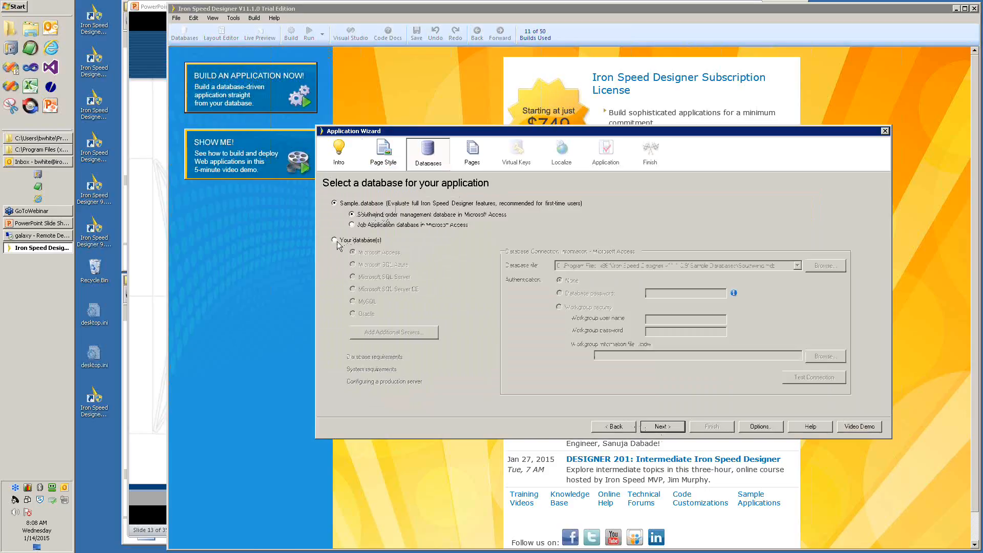
# Review the options for using your own database, then use the sample Southwind order management database in Microsoft Access.
pyautogui.click(336, 240)
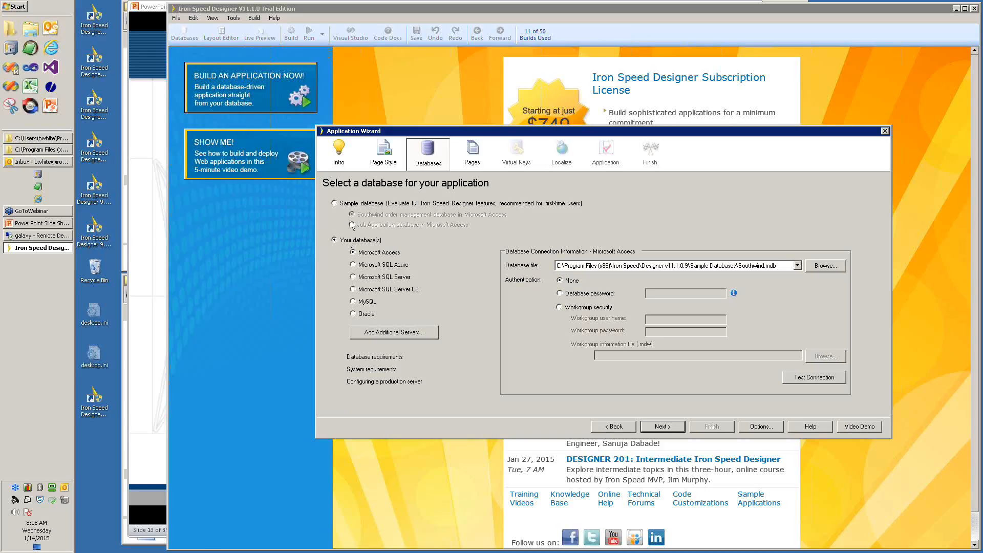
pyautogui.click(336, 204)
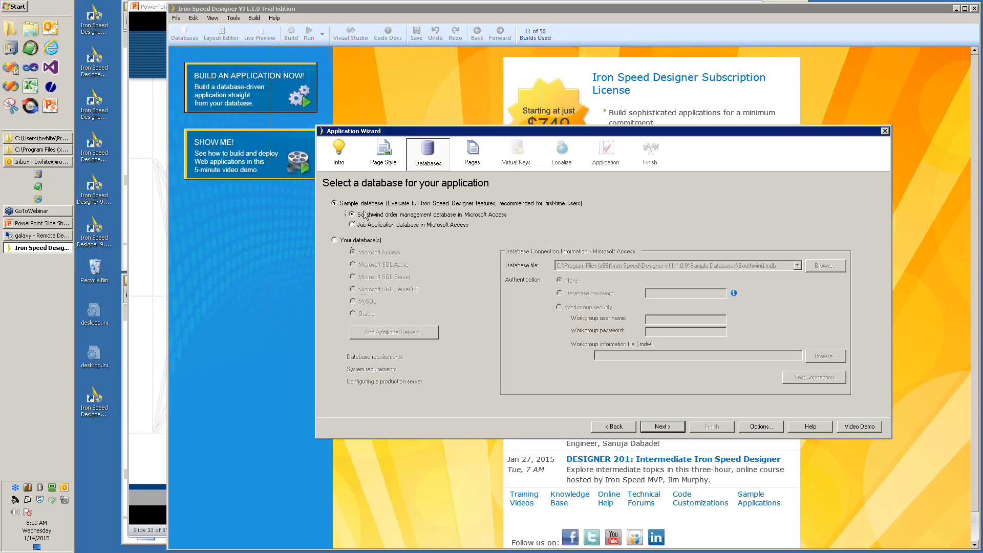
pyautogui.click(664, 424)
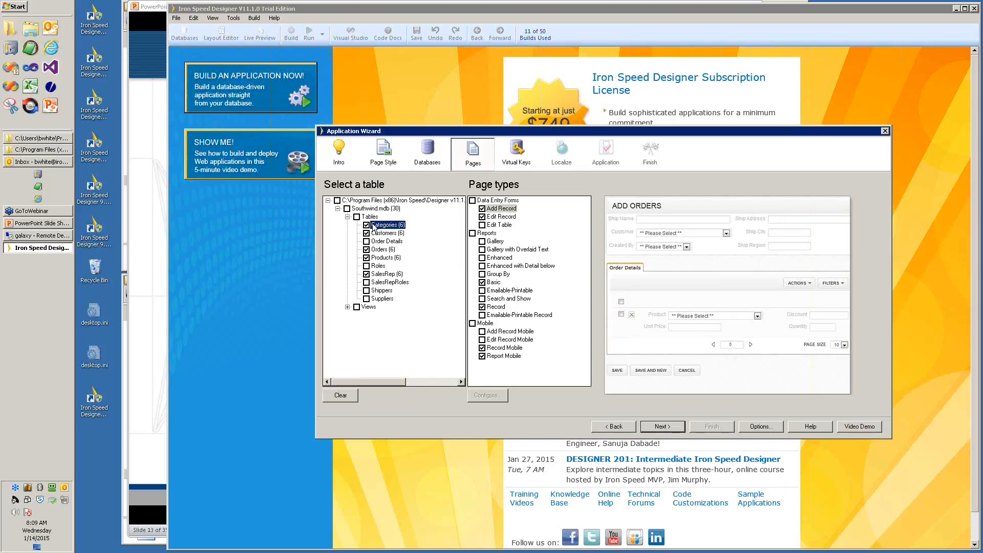
# Add the Gallery with Overlaid Text report page to the Categories, Products and SalesRep tables.
pyautogui.click(348, 307)
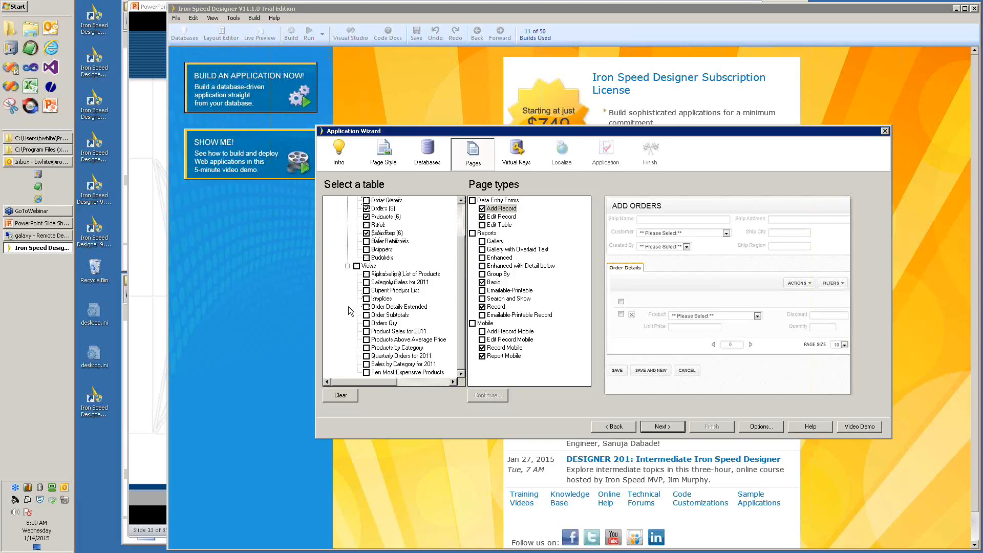
pyautogui.click(347, 266)
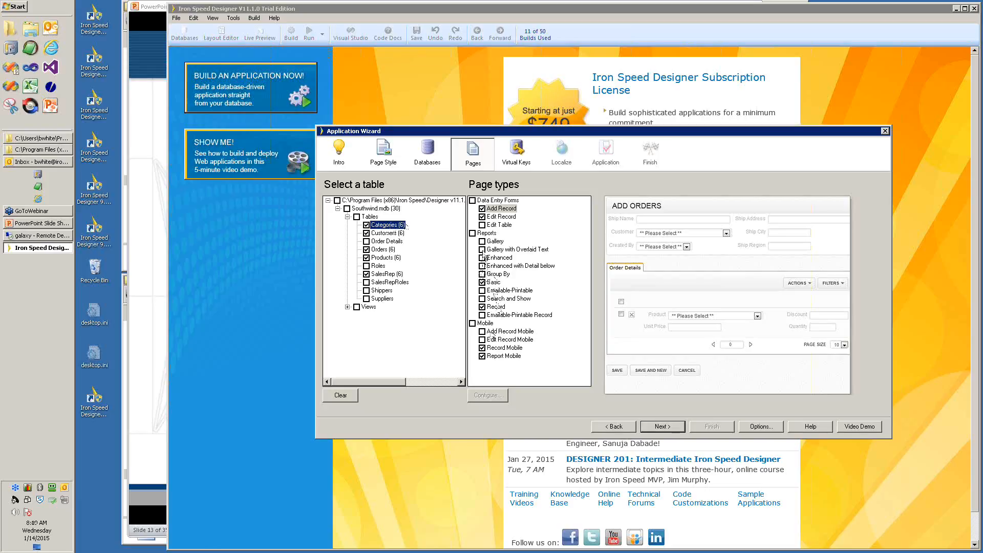
pyautogui.click(483, 250)
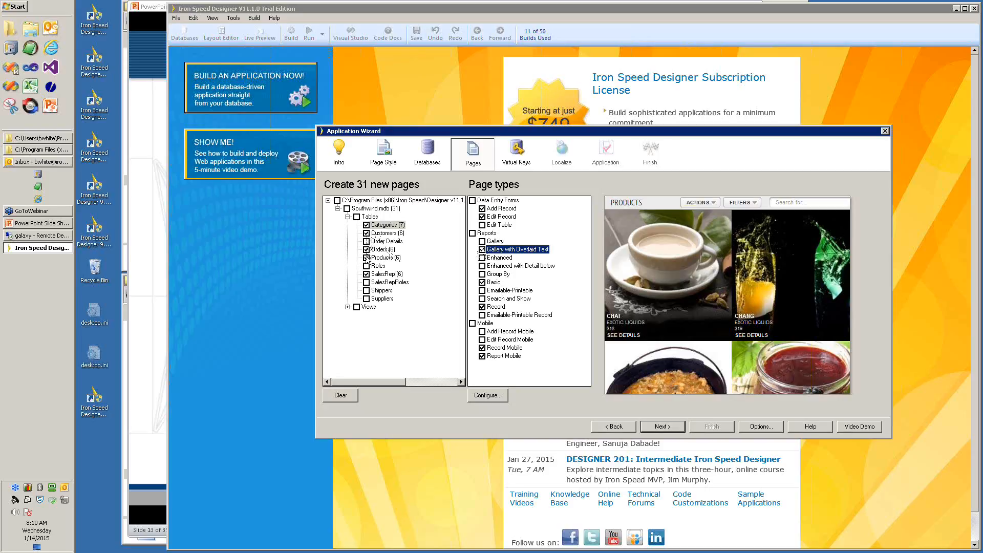
pyautogui.click(378, 259)
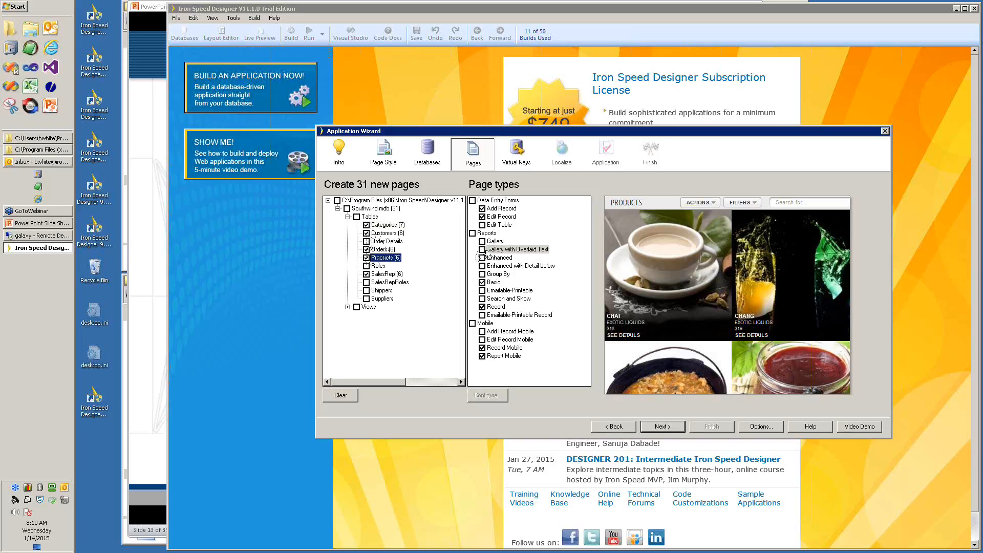
pyautogui.click(483, 251)
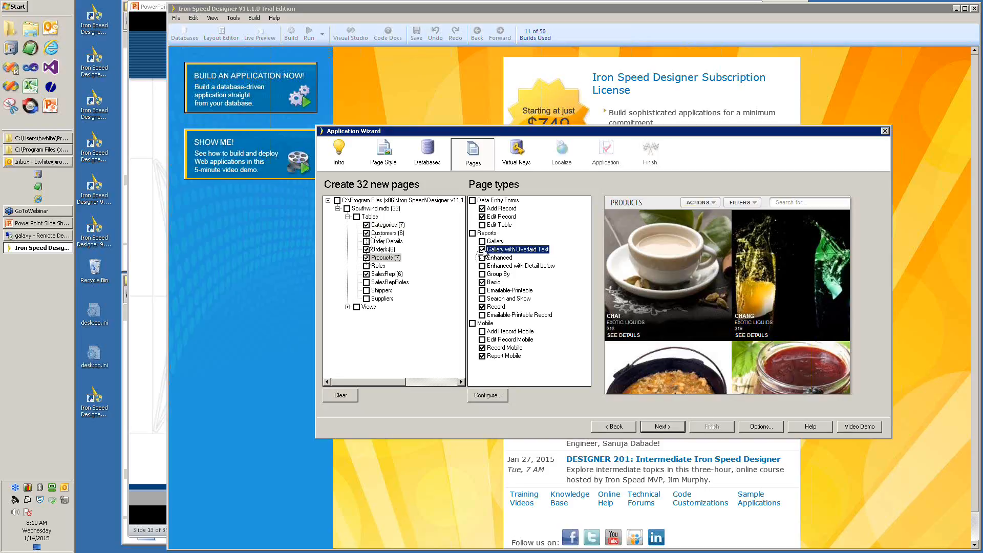
pyautogui.click(379, 275)
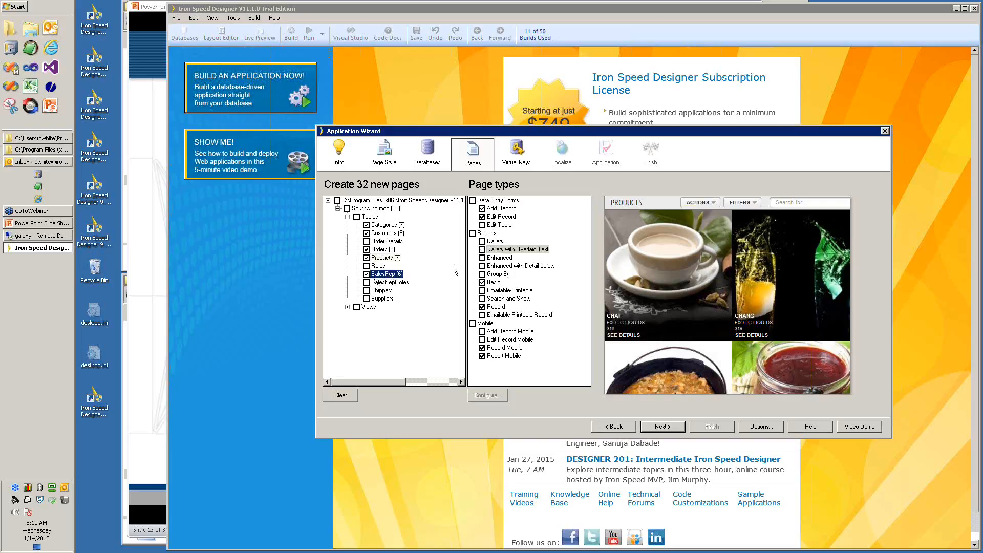
pyautogui.click(482, 251)
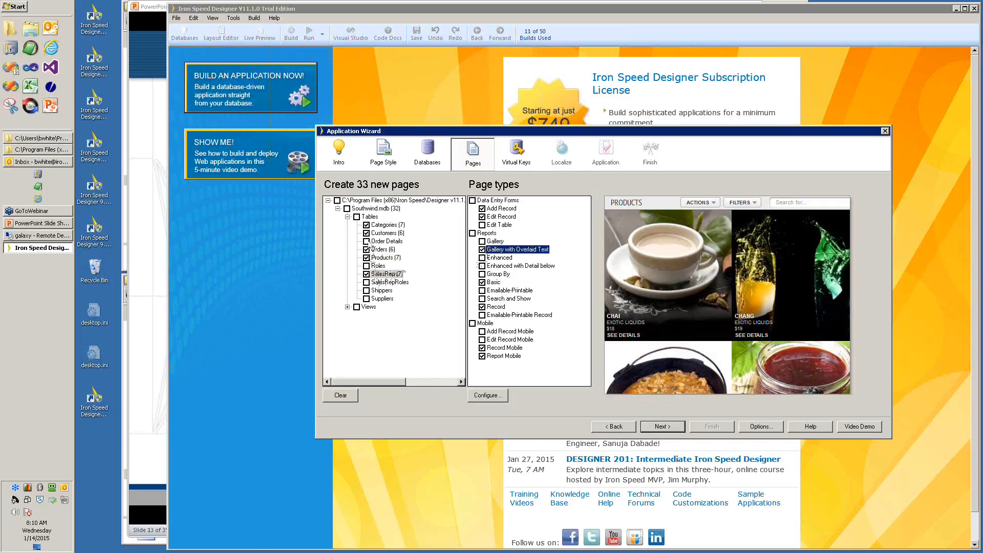
# Include the Order Details table in the application without a Gallery with Overlaid Text page, and accept the page selection.
pyautogui.click(367, 241)
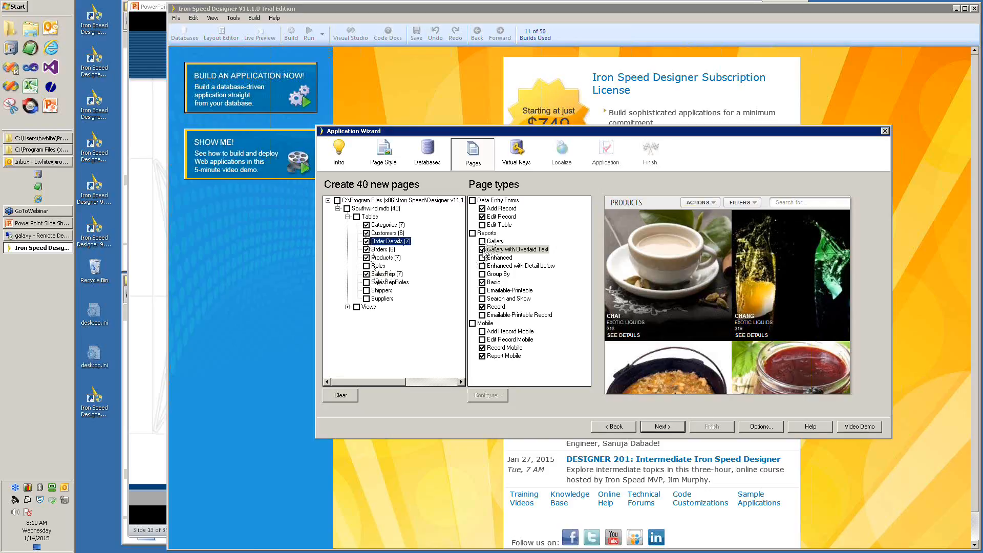
pyautogui.click(484, 251)
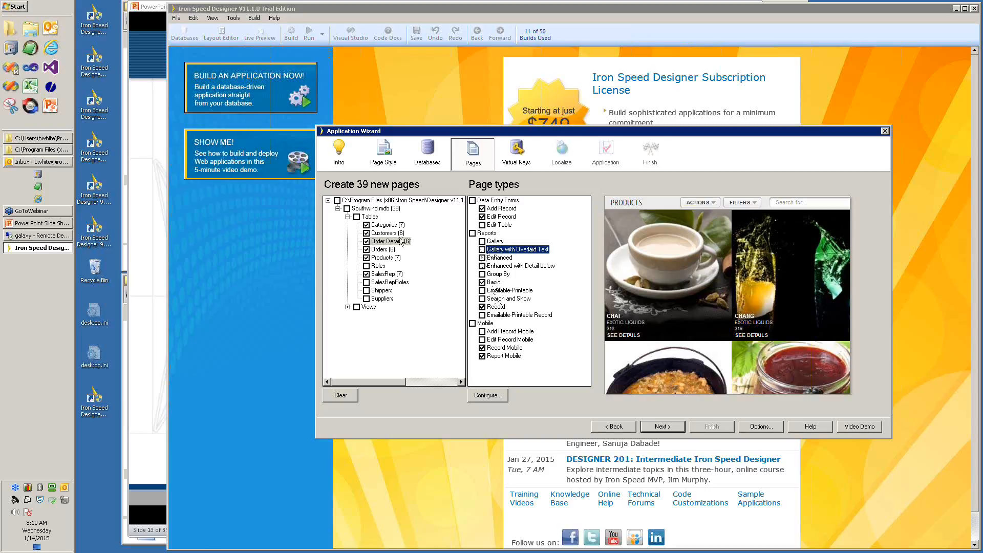
pyautogui.click(662, 427)
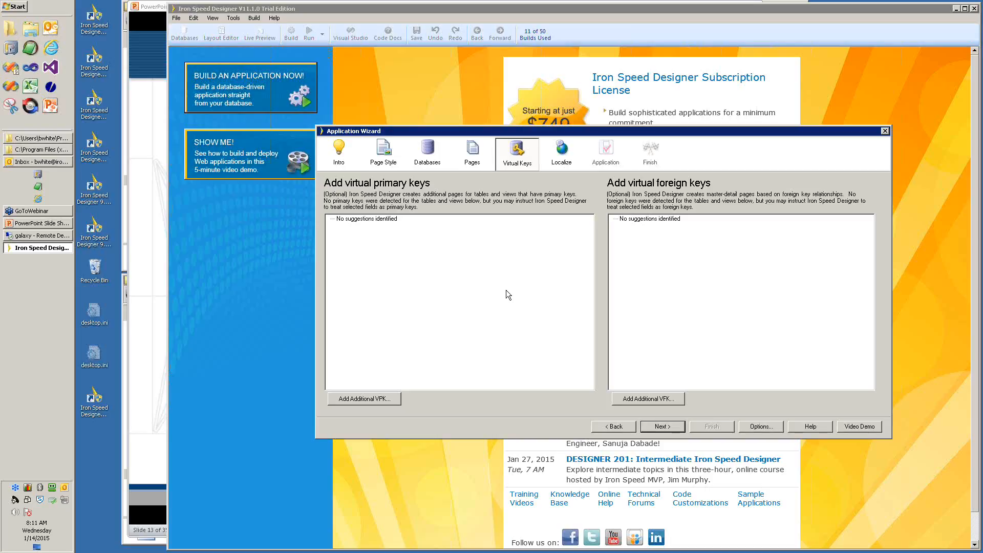
# Add Dutch (Belgium) to the application's languages, leaving the virtual keys as they are.
pyautogui.click(558, 153)
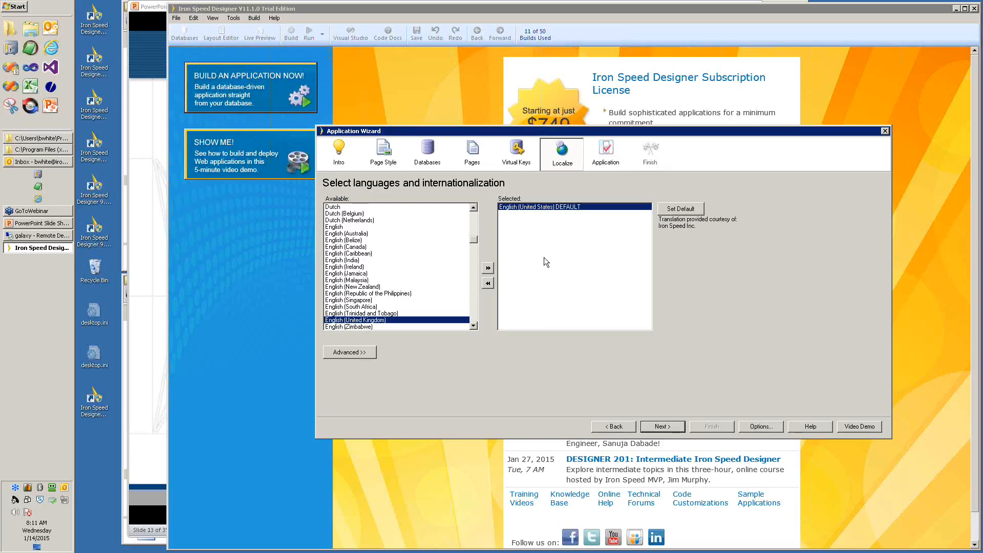
pyautogui.click(342, 213)
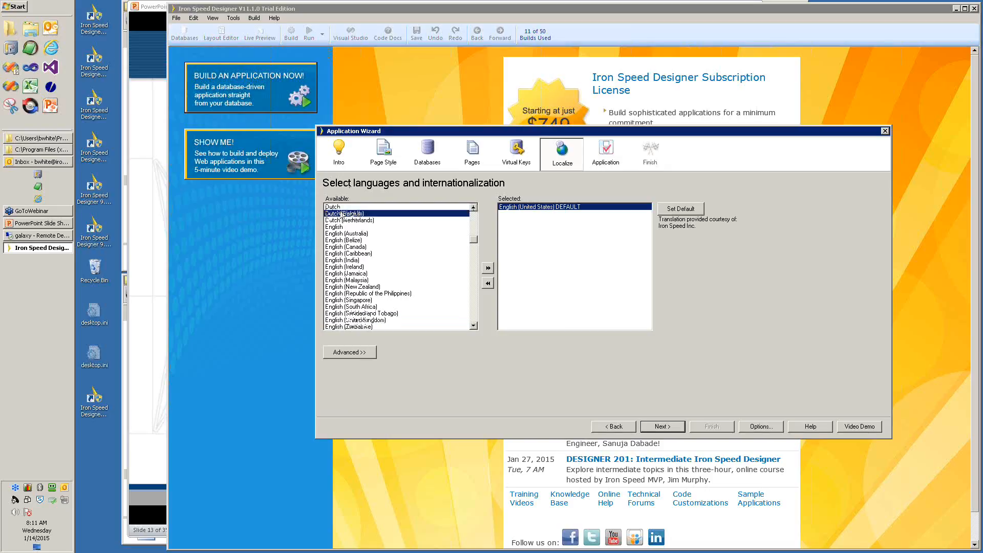
pyautogui.click(487, 268)
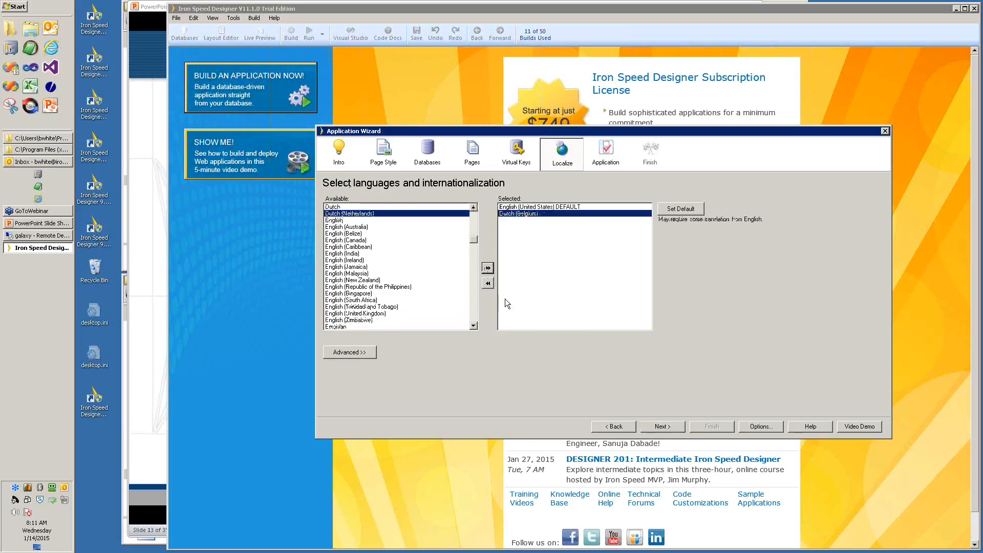
pyautogui.click(662, 427)
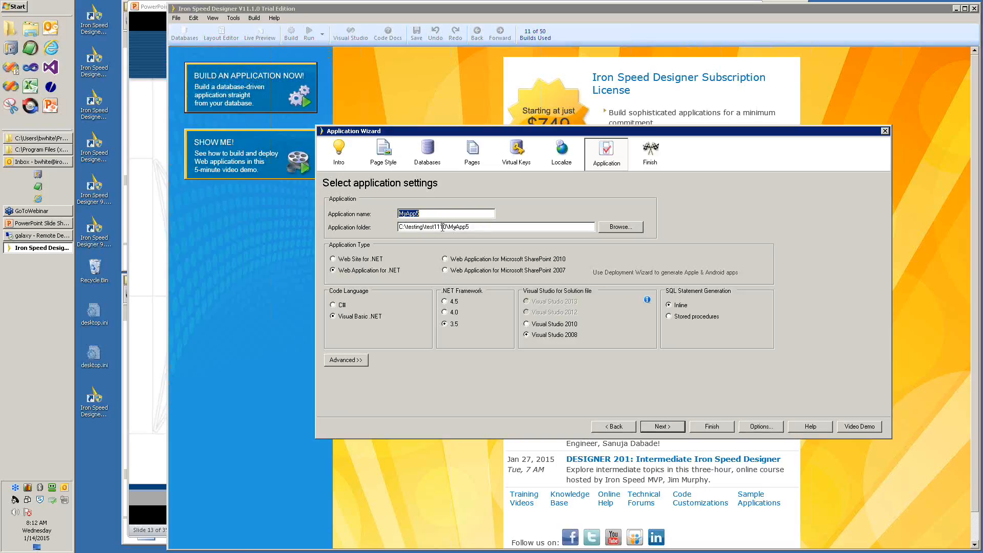
# Set the application type to Web Site for .NET and generate the application.
pyautogui.click(333, 260)
pyautogui.click(666, 427)
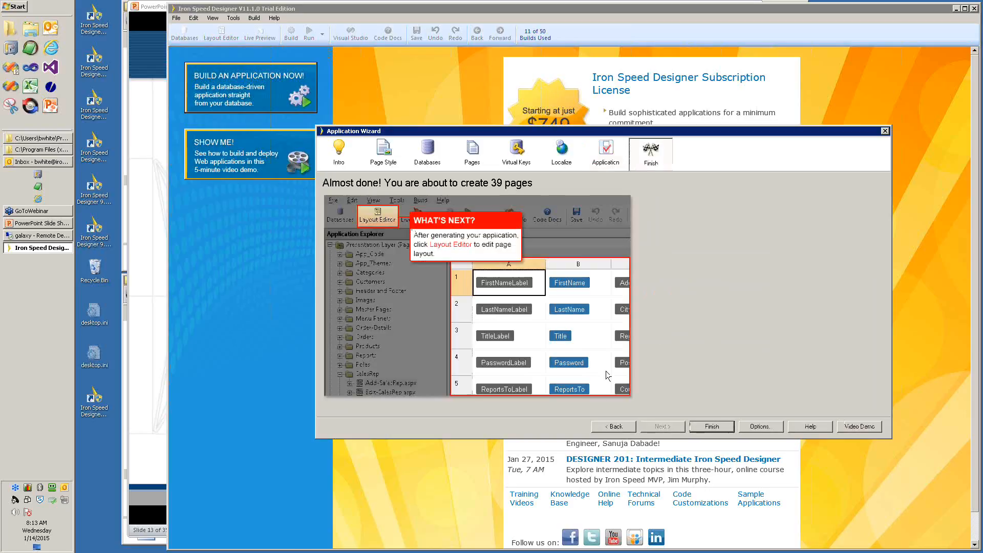
pyautogui.click(709, 427)
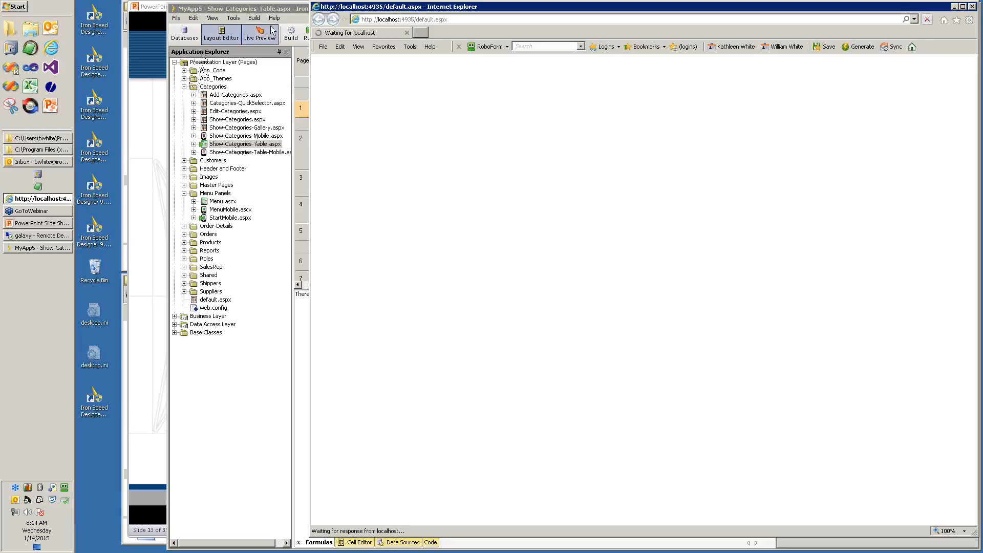
# Glance at the generated project in the designer, then return to Internet Explorer and browse the site's menus to the Show Orders page.
pyautogui.click(265, 10)
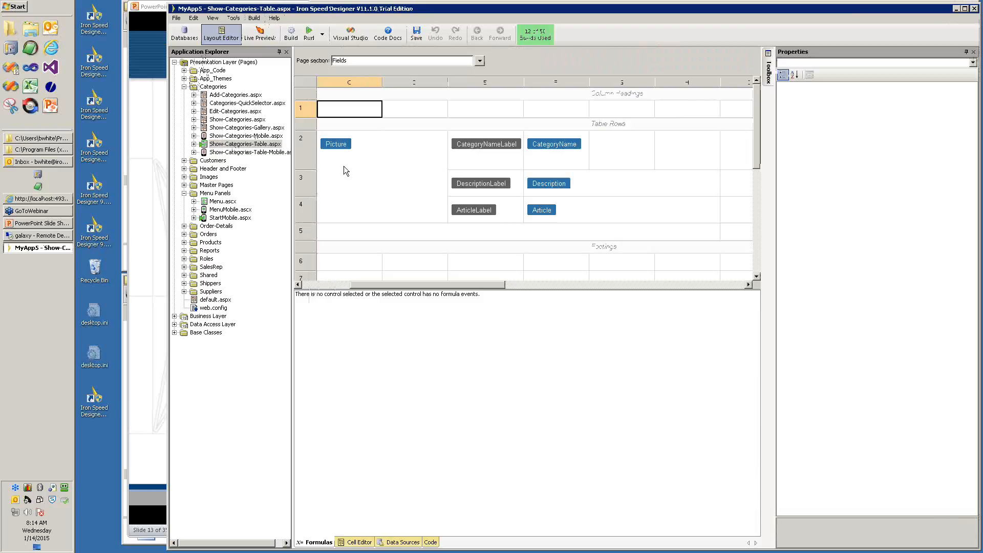
pyautogui.click(41, 198)
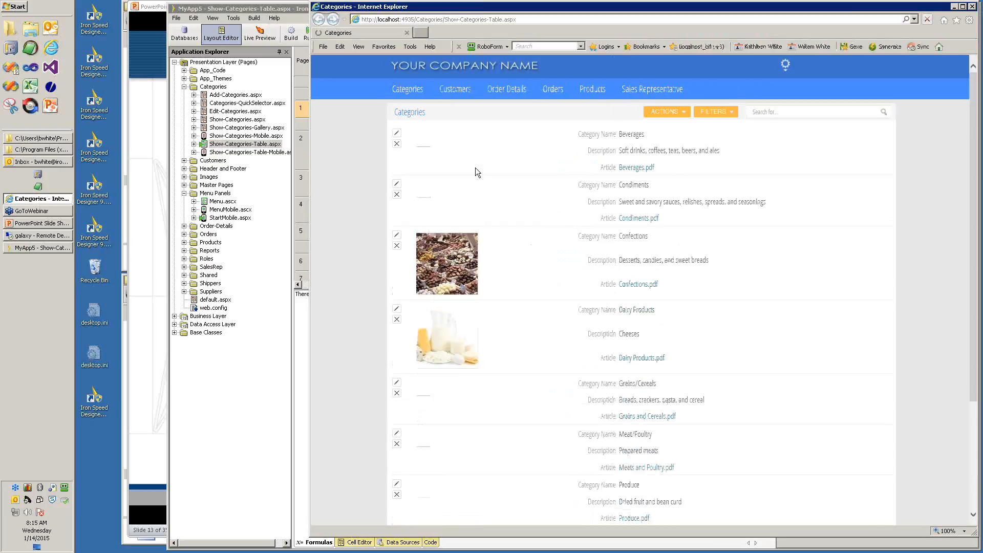
pyautogui.moveTo(475, 168)
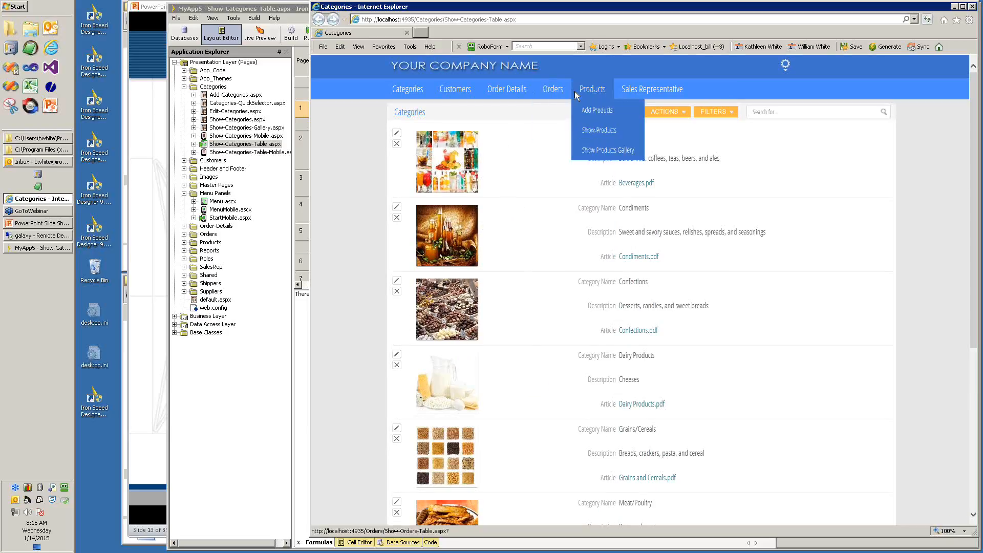
pyautogui.moveTo(403, 93)
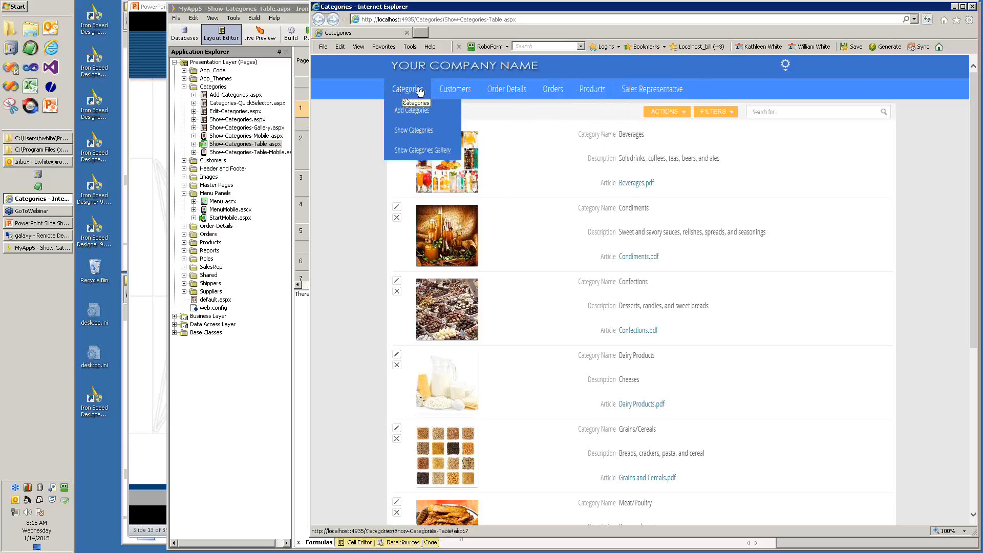
pyautogui.moveTo(453, 93)
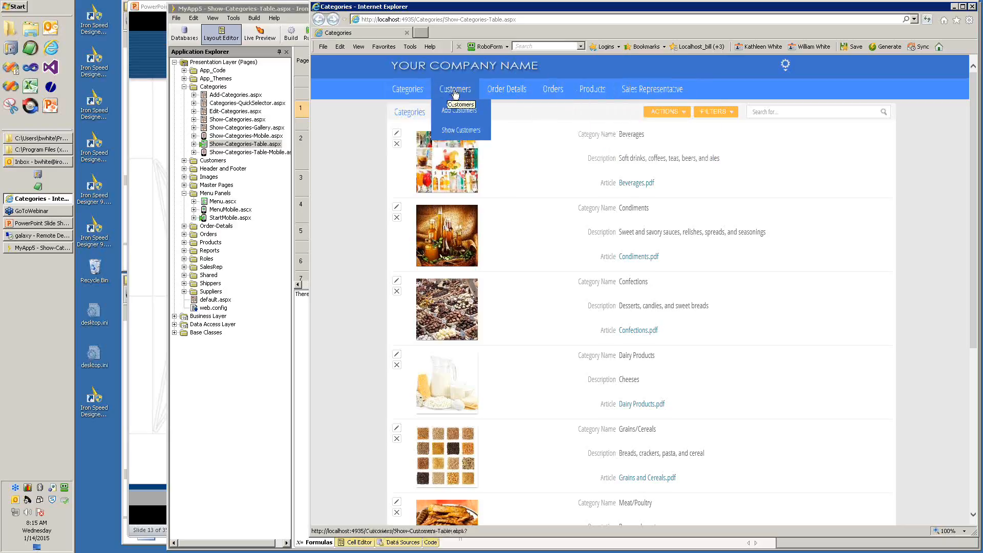
pyautogui.moveTo(552, 95)
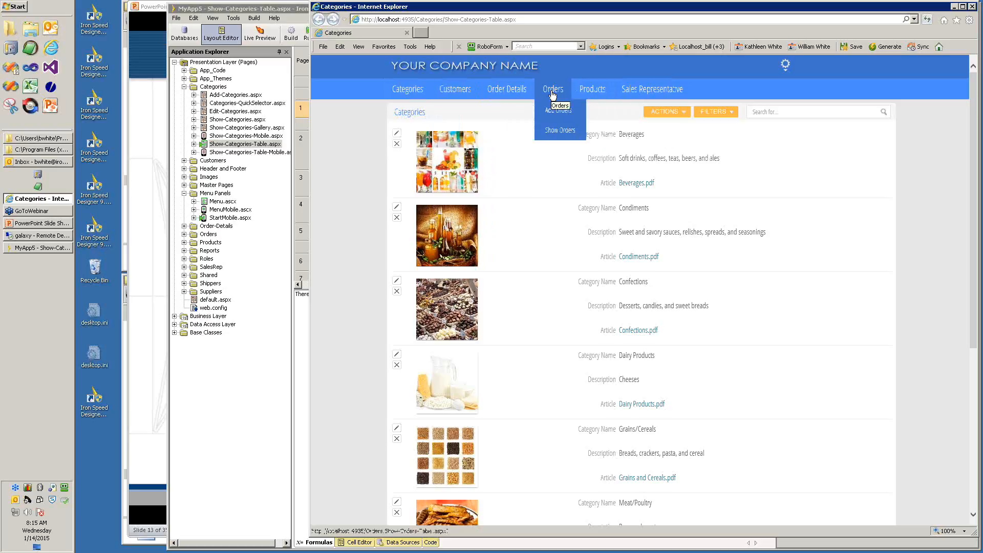
pyautogui.click(556, 130)
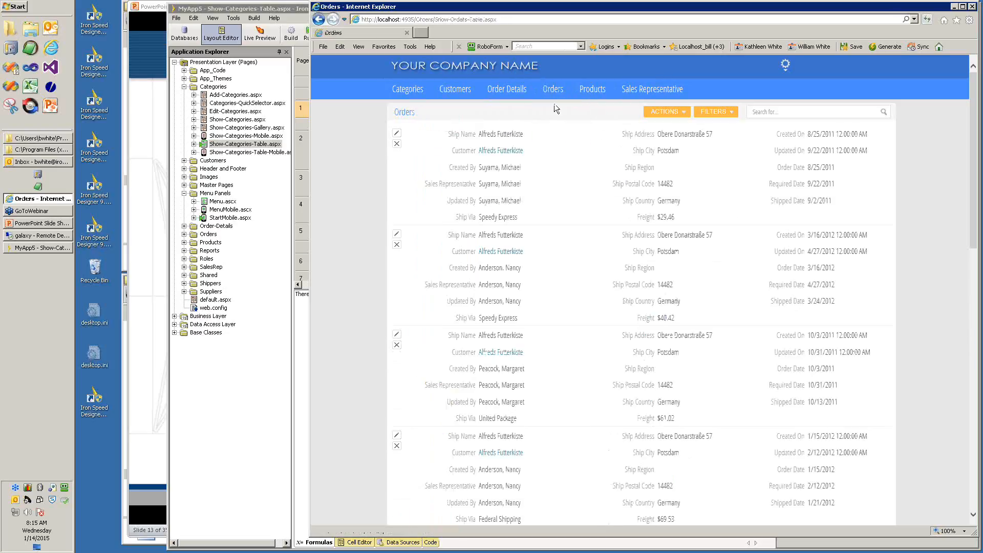
pyautogui.moveTo(553, 95)
# Switch the running site's display language to Dutch (Belgium).
pyautogui.click(786, 66)
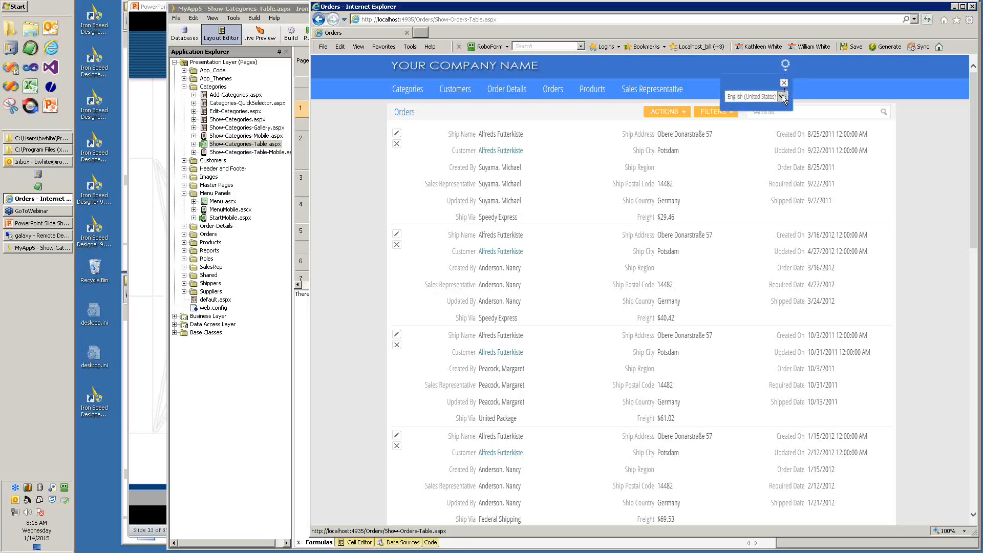
pyautogui.click(782, 97)
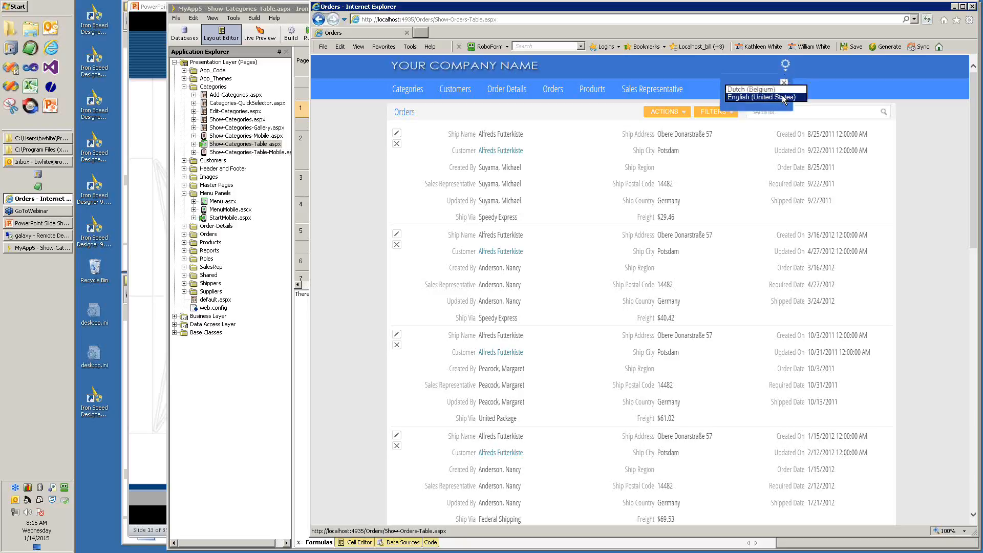
pyautogui.click(756, 90)
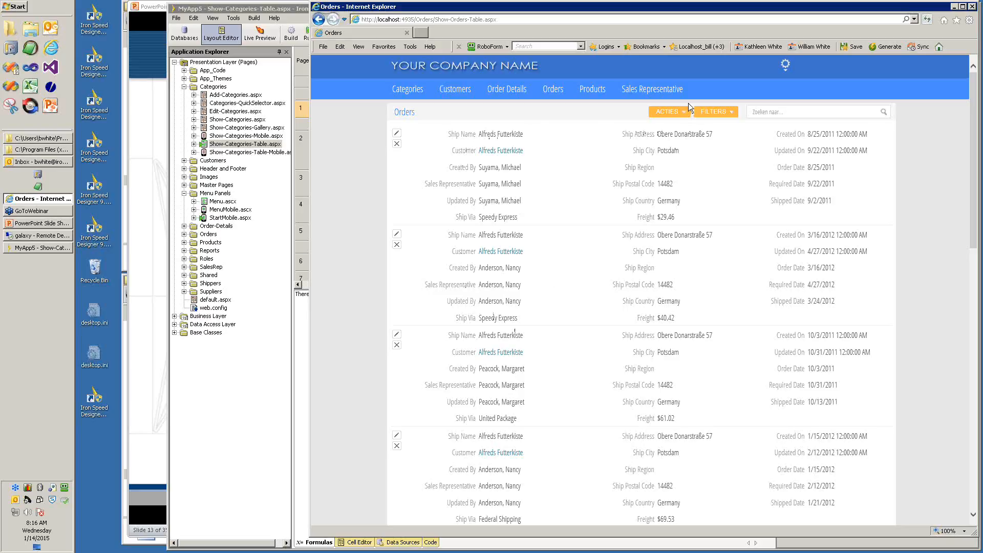
# Set the running site's display language to English (United States) and return to the PowerPoint slide show.
pyautogui.moveTo(671, 95)
pyautogui.click(784, 65)
pyautogui.click(782, 95)
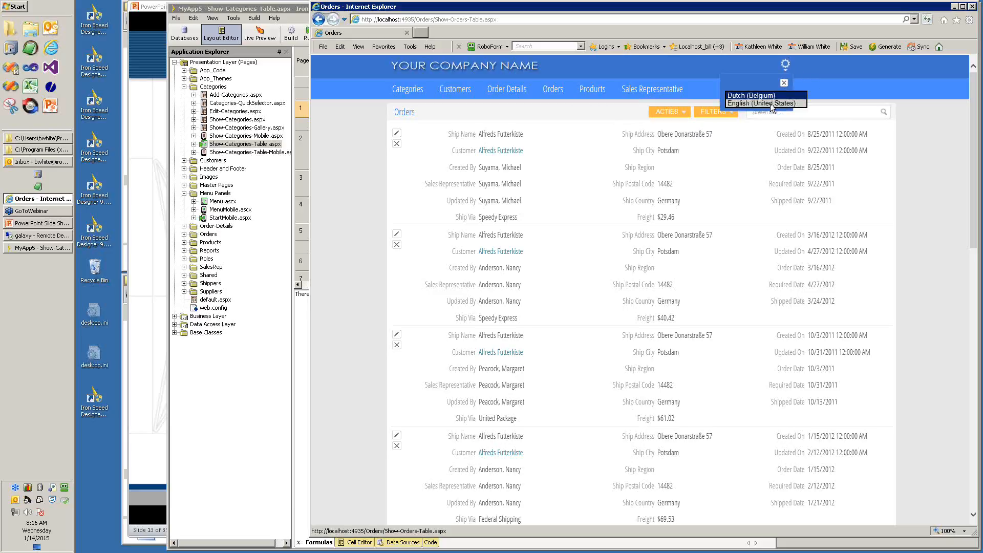
pyautogui.click(770, 103)
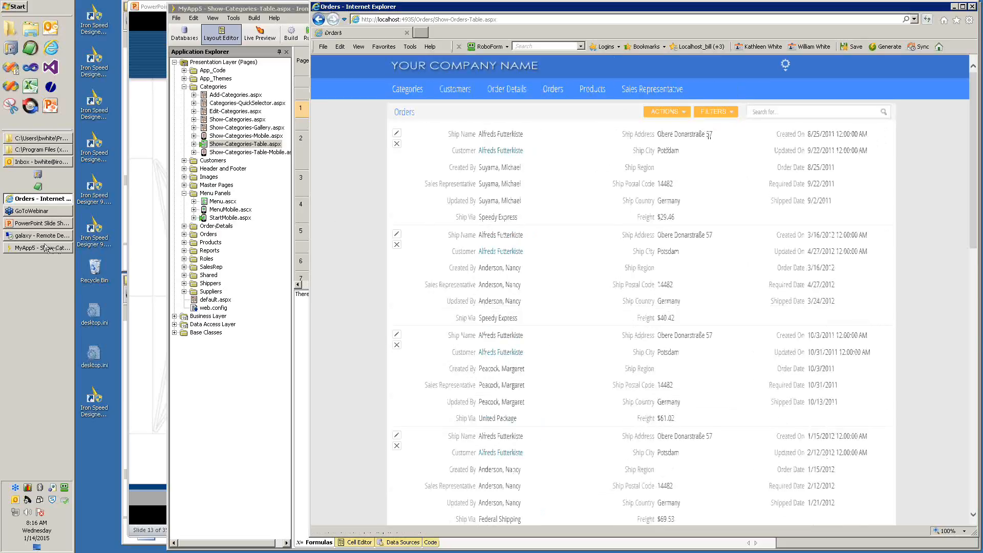
pyautogui.moveTo(45, 248)
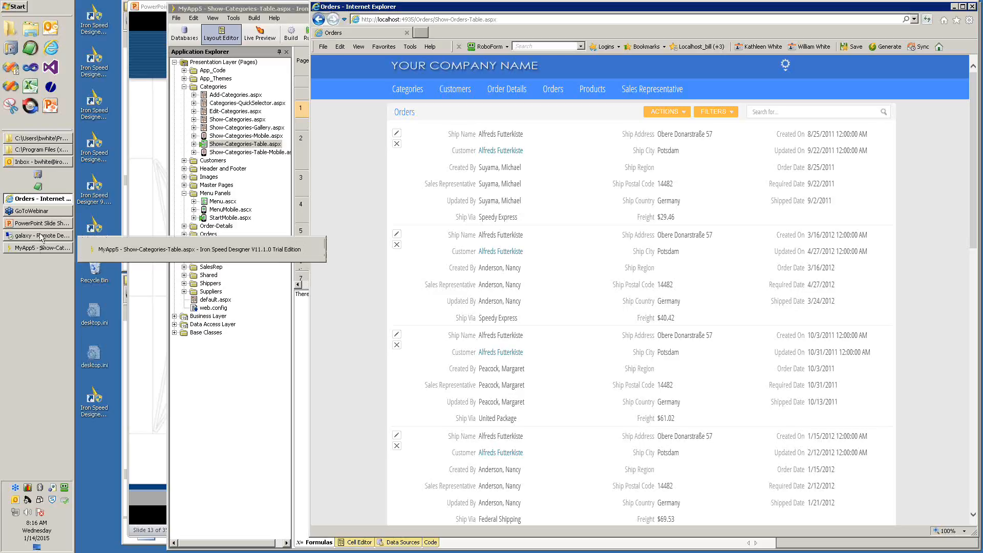
pyautogui.click(41, 224)
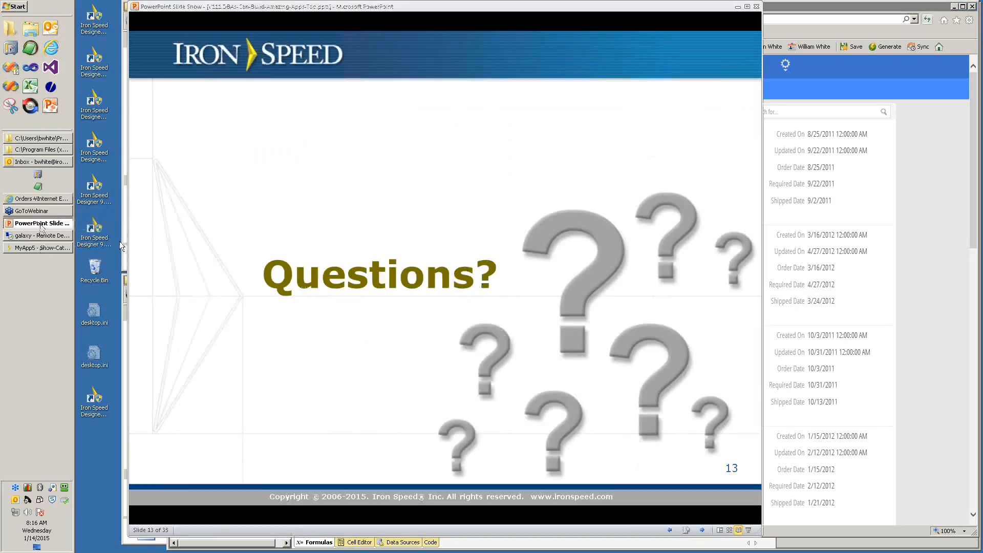
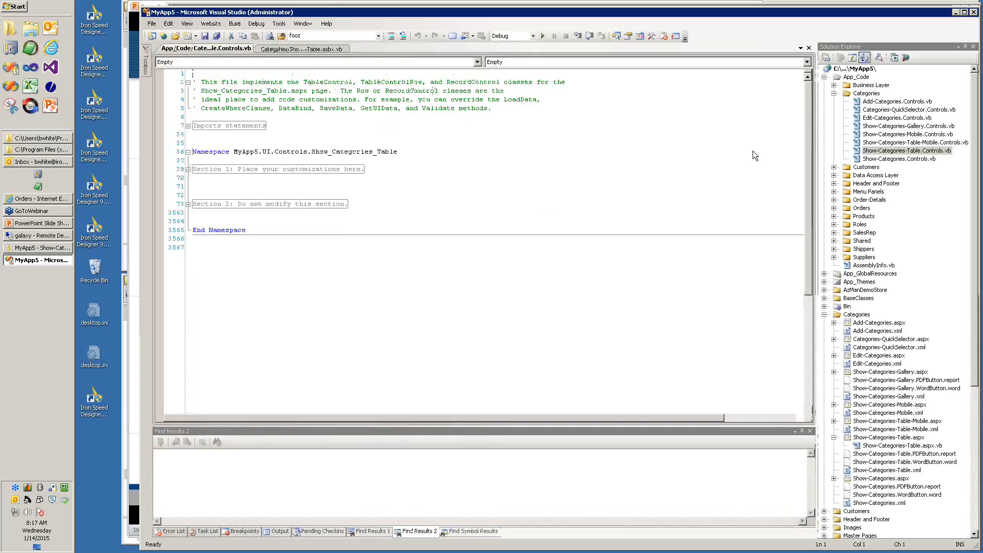
# Examine the project's Categories folders, expanding Categories-QuickSelector.aspx to show its code-behind file, and close Visual Studio.
pyautogui.click(834, 94)
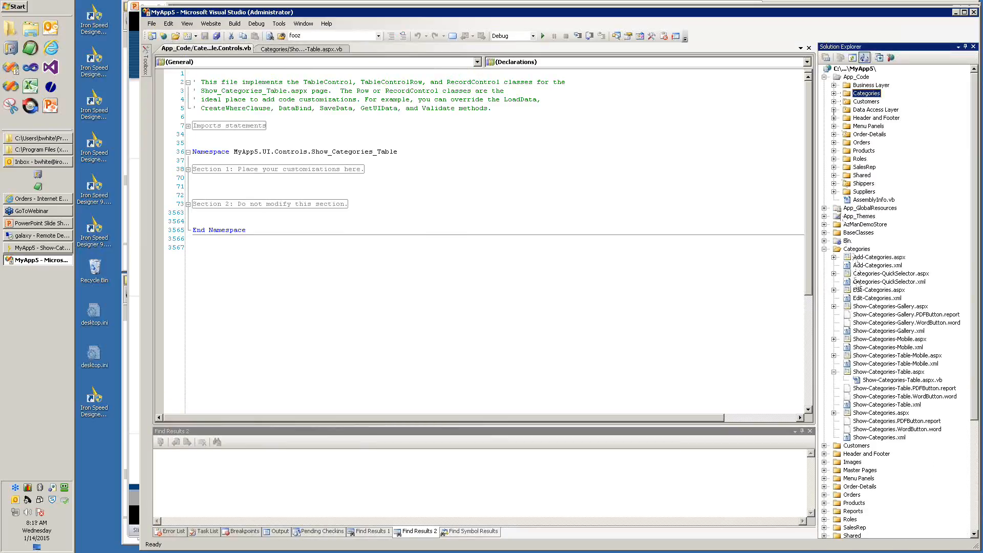
pyautogui.click(881, 276)
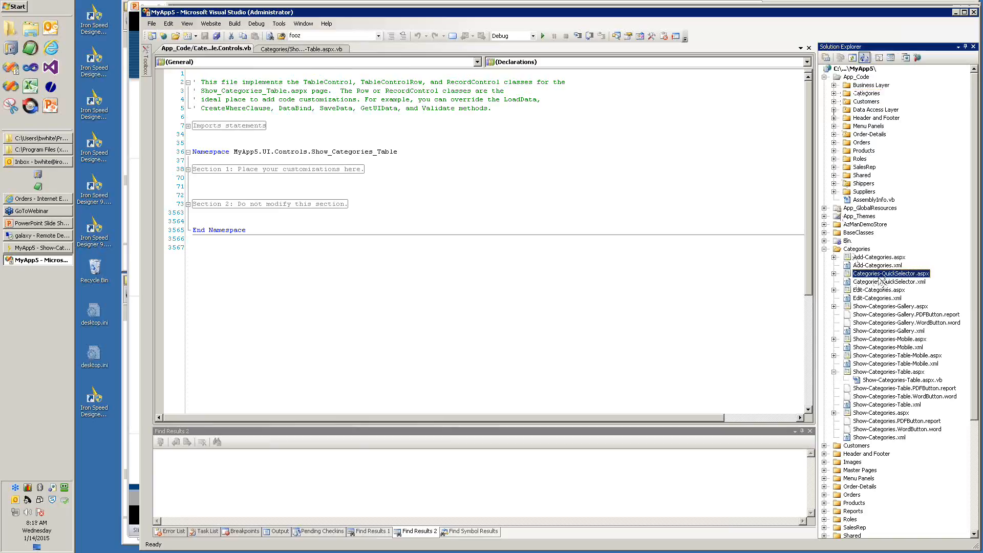
pyautogui.click(834, 273)
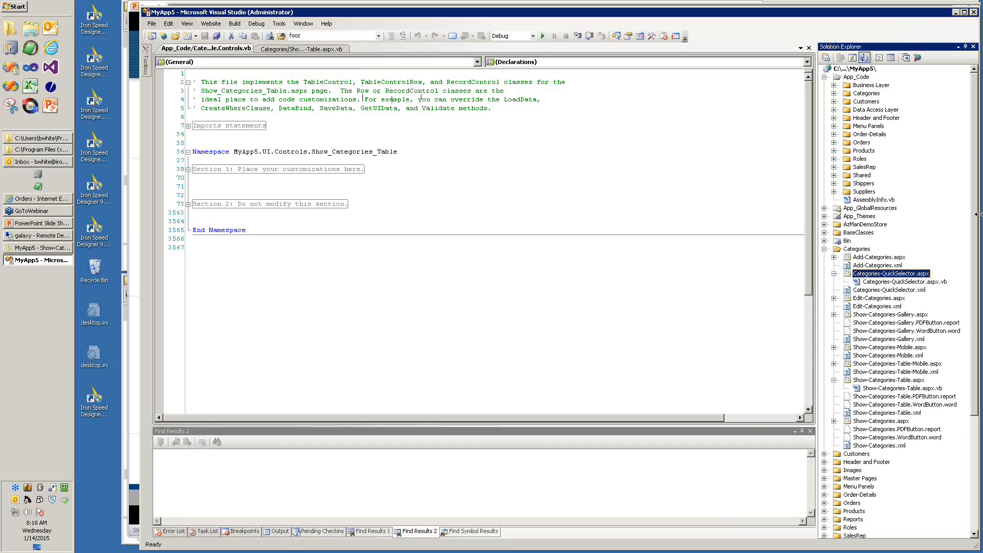
pyautogui.moveTo(978, 215); pyautogui.dragTo(953, 215)
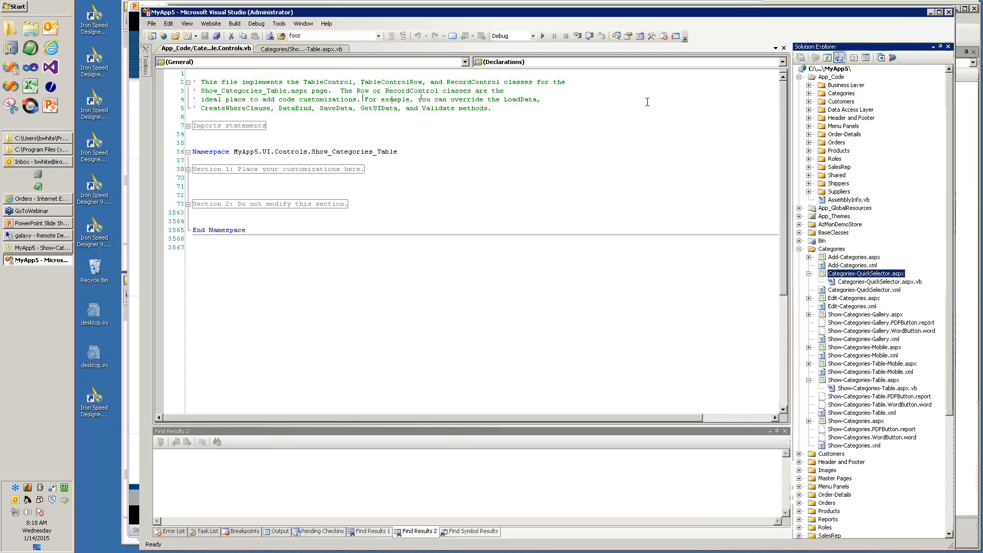
pyautogui.click(948, 13)
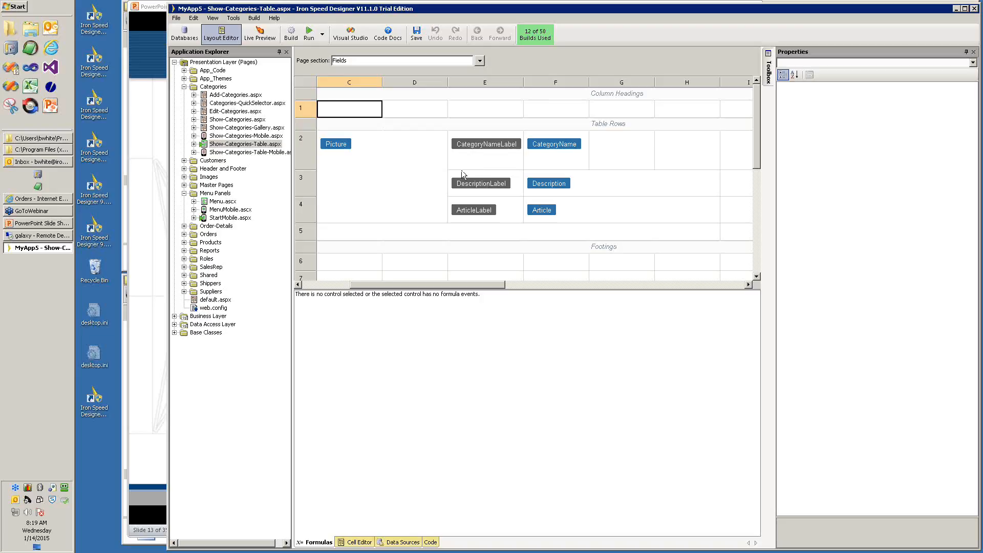
# Examine the application's database tree, looking at the Categories table's name alias and the Stored Procedures node.
pyautogui.click(193, 39)
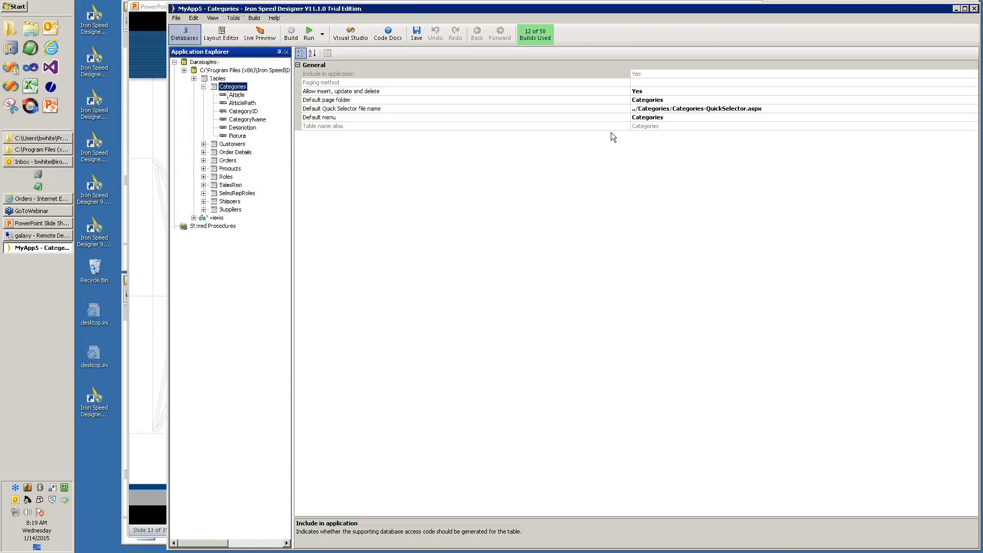
pyautogui.click(665, 127)
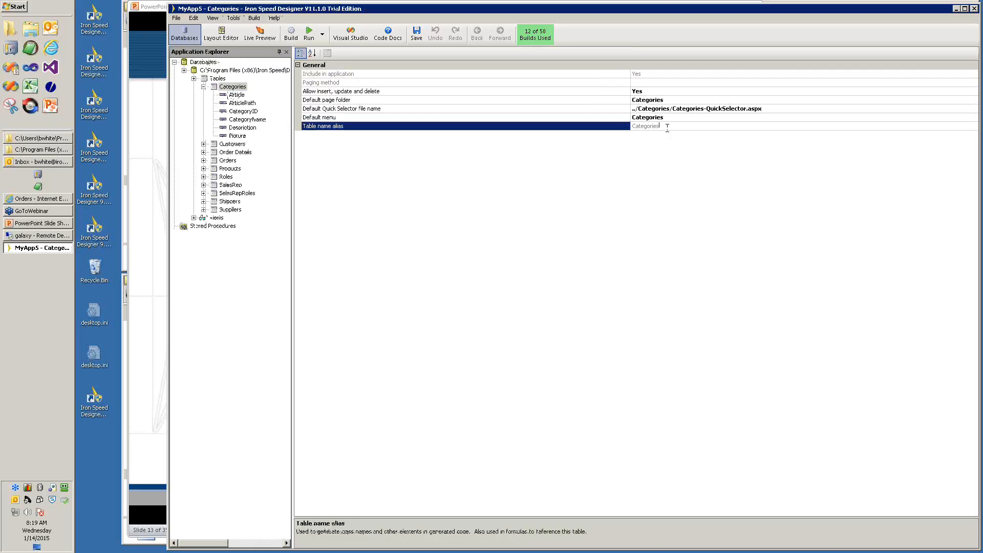
pyautogui.moveTo(666, 127); pyautogui.dragTo(628, 126)
pyautogui.click(214, 318)
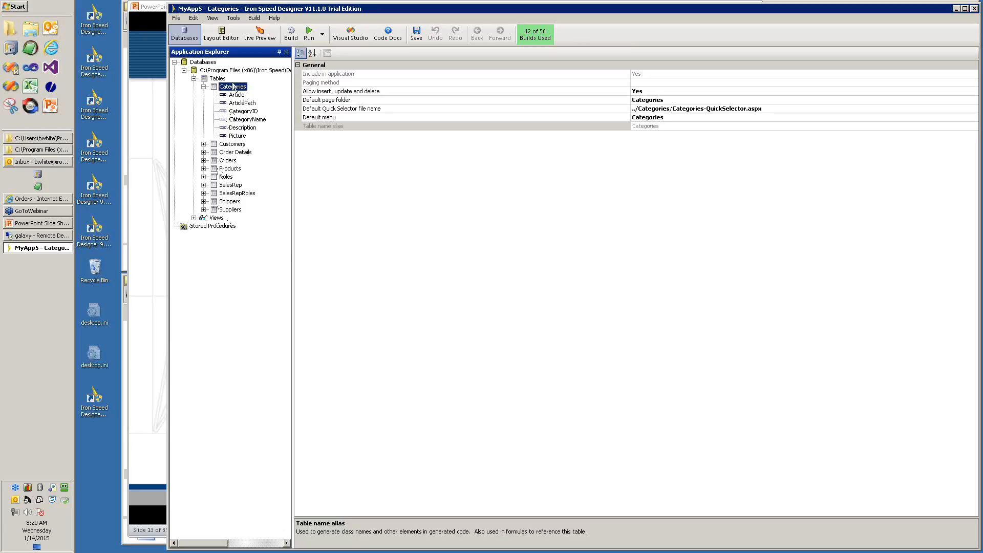
pyautogui.click(194, 228)
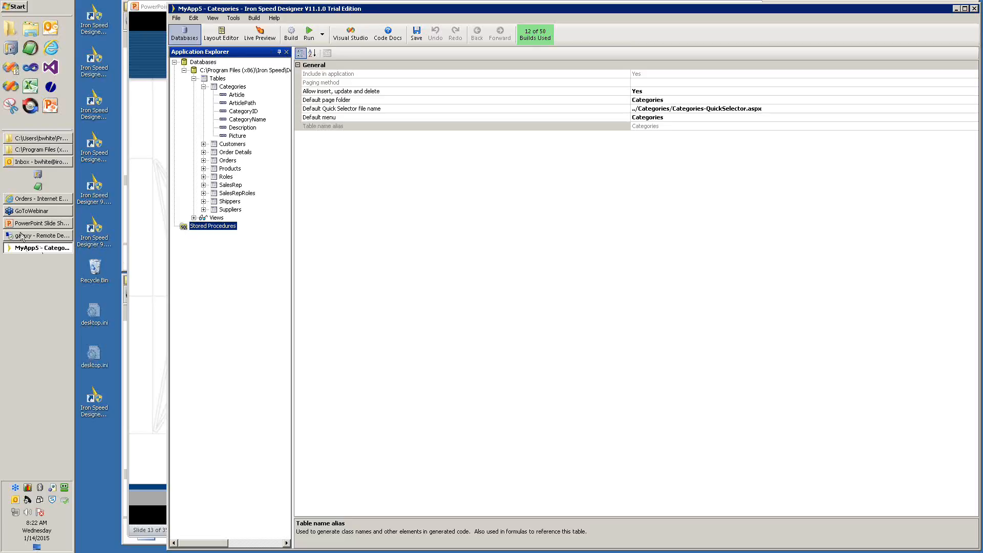
# Switch to the PowerPoint slide show and advance to the Simple Customizations slide.
pyautogui.click(23, 249)
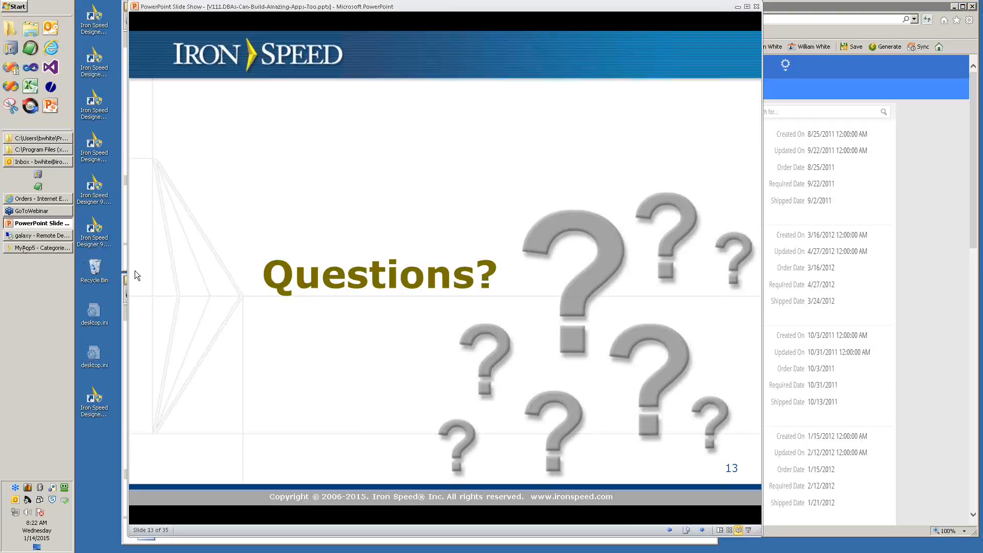
pyautogui.click(137, 271)
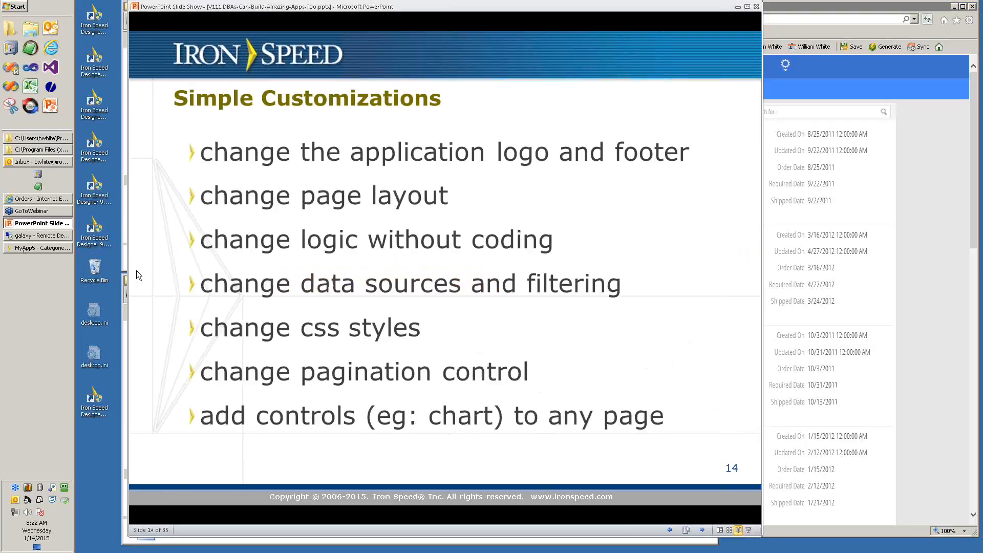
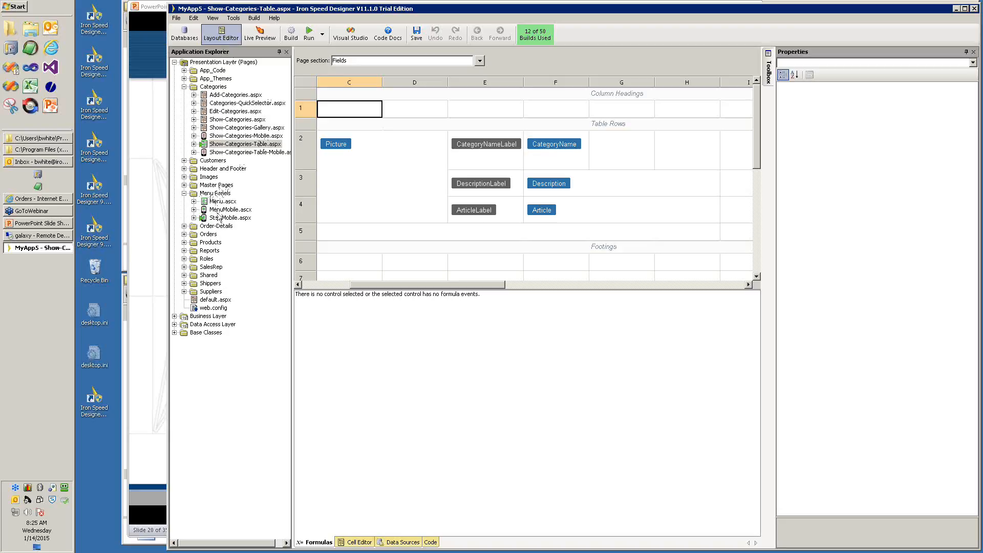
# Open Menu.ascx from the Menu Panels folder and bring up its menu configuration.
pyautogui.doubleClick(221, 201)
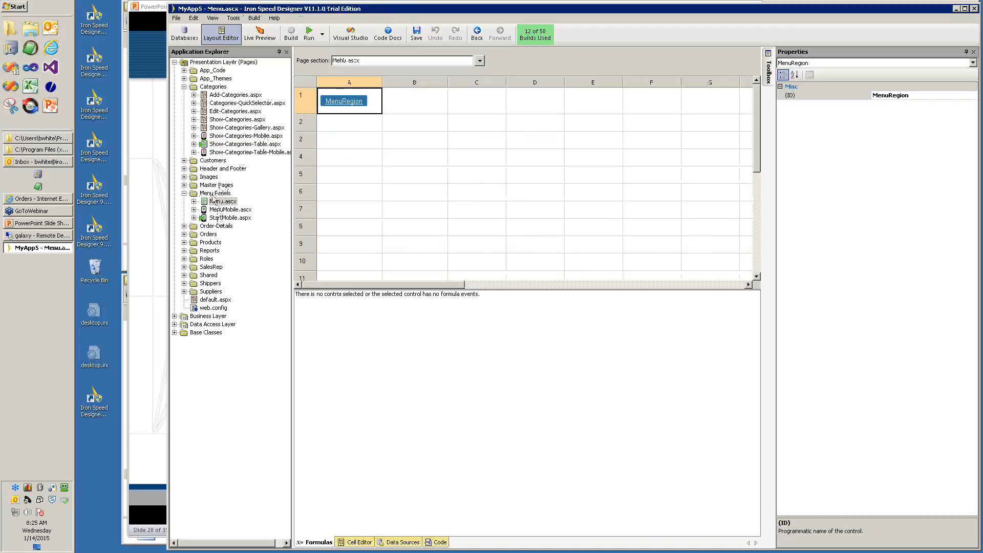
pyautogui.rightClick(218, 204)
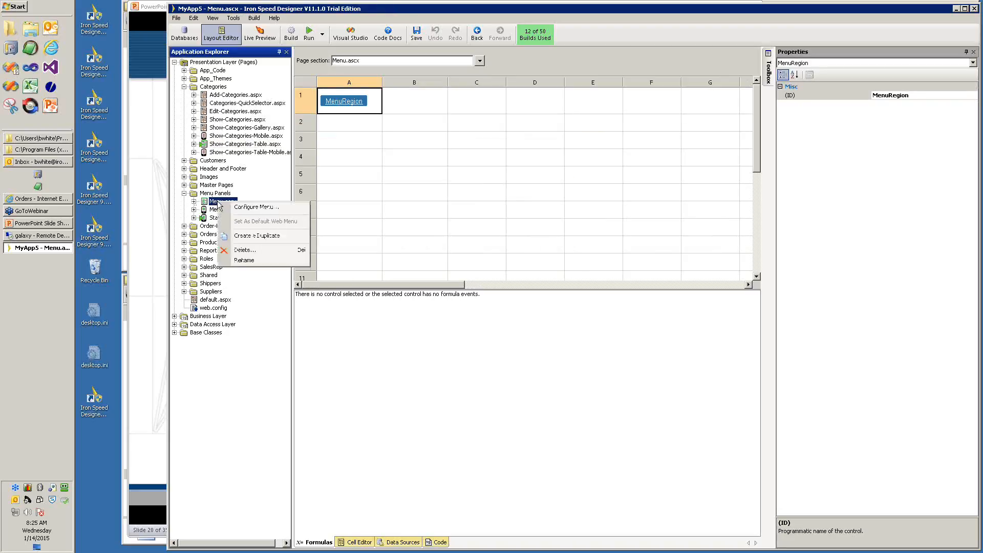
pyautogui.click(252, 208)
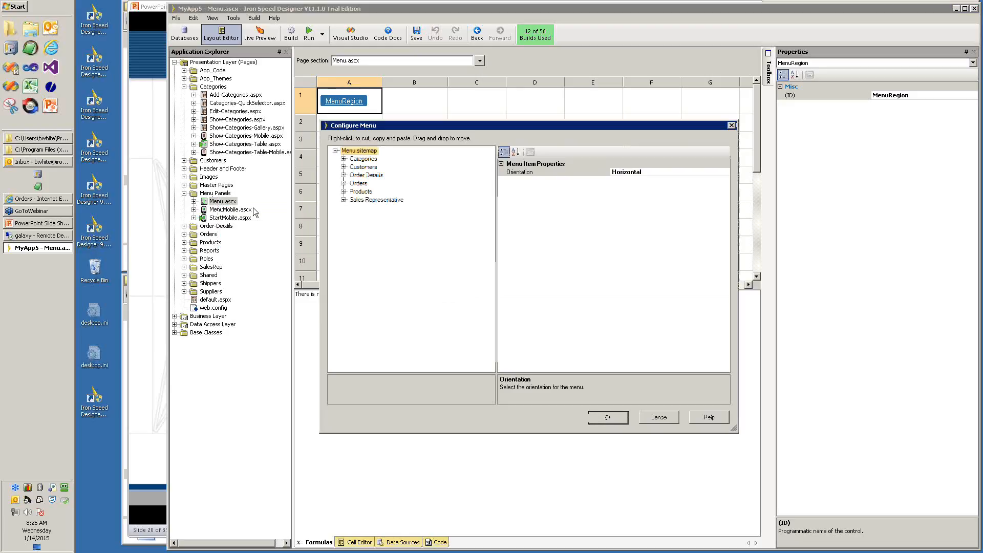
# Switch to Internet Explorer, look over the site's menus and open the Show Sales Representative Gallery page.
pyautogui.click(51, 199)
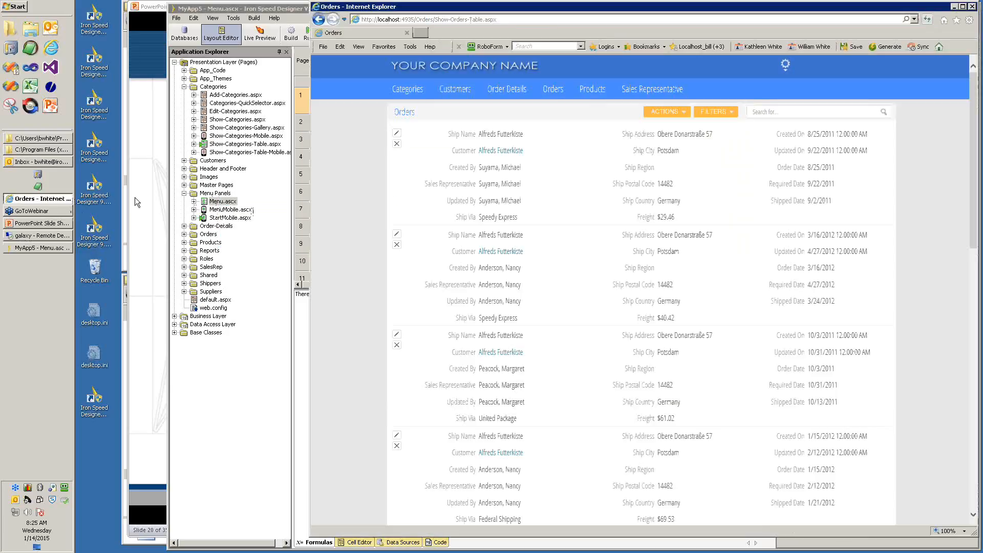
pyautogui.moveTo(596, 91)
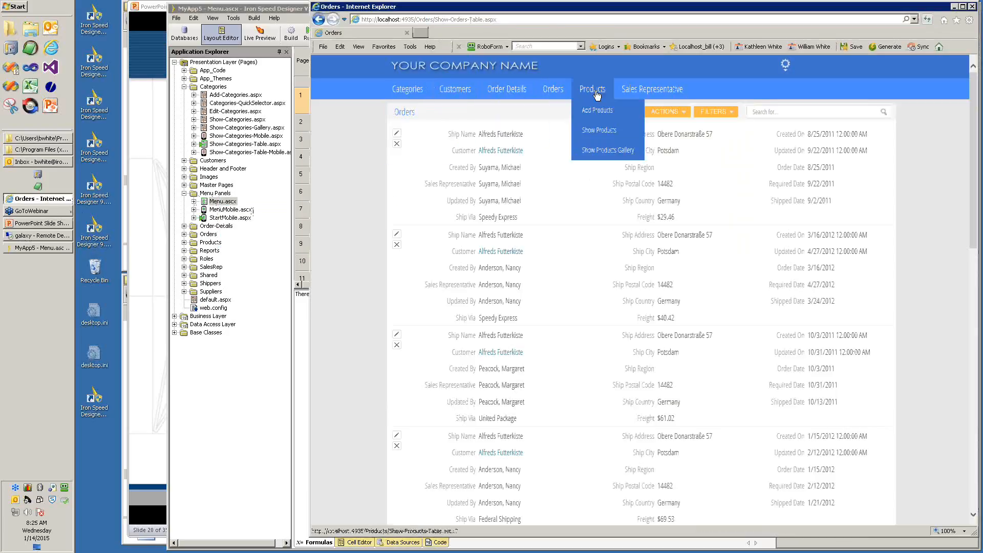
pyautogui.moveTo(654, 97)
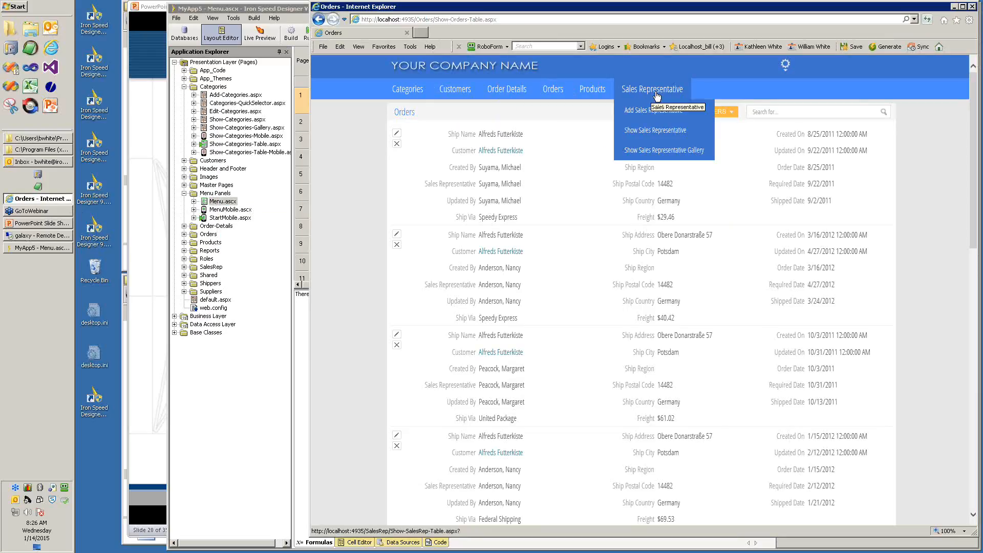
pyautogui.moveTo(449, 94)
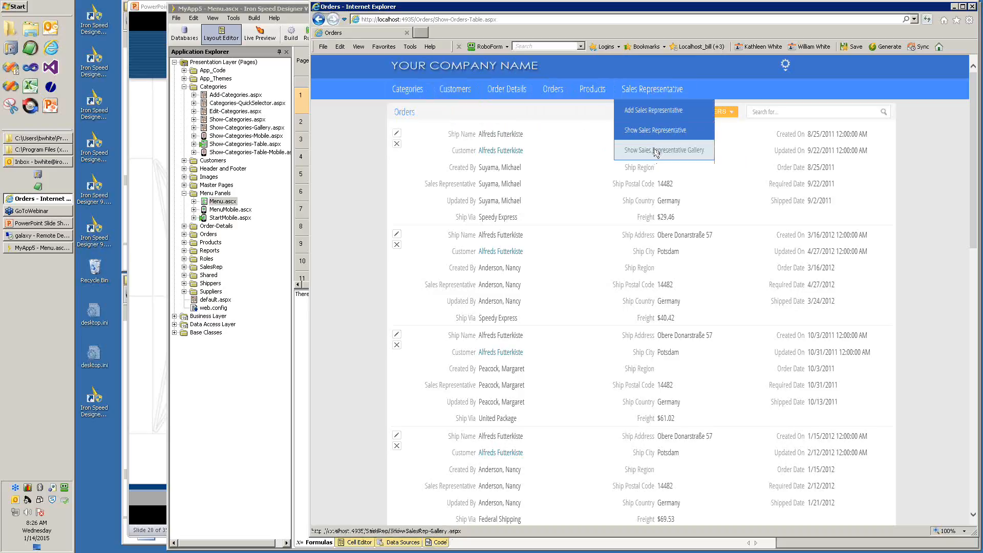
pyautogui.click(656, 151)
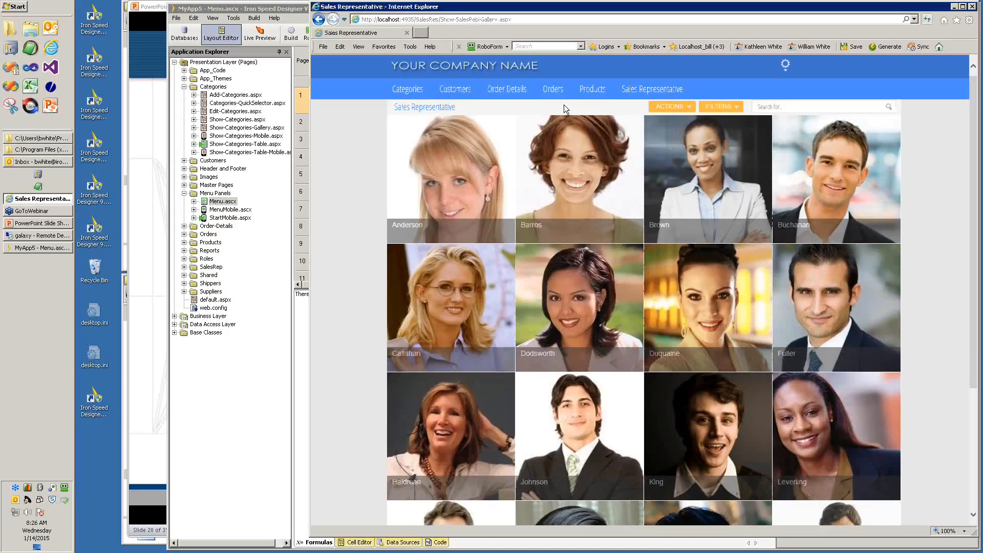
# Back in Iron Speed Designer's menu configuration, move Sales Representative directly below Categories and place Orders above Order Details.
pyautogui.click(222, 205)
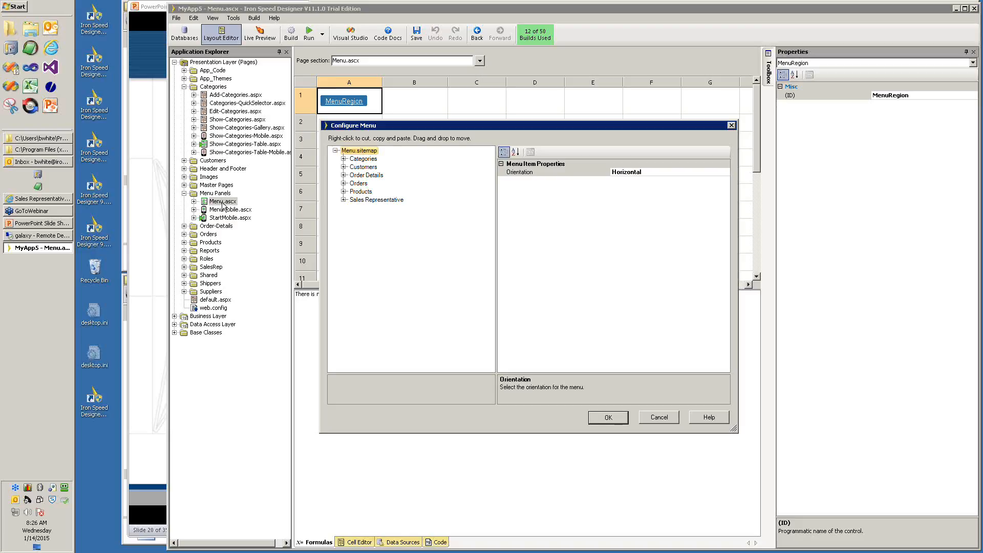
pyautogui.click(362, 158)
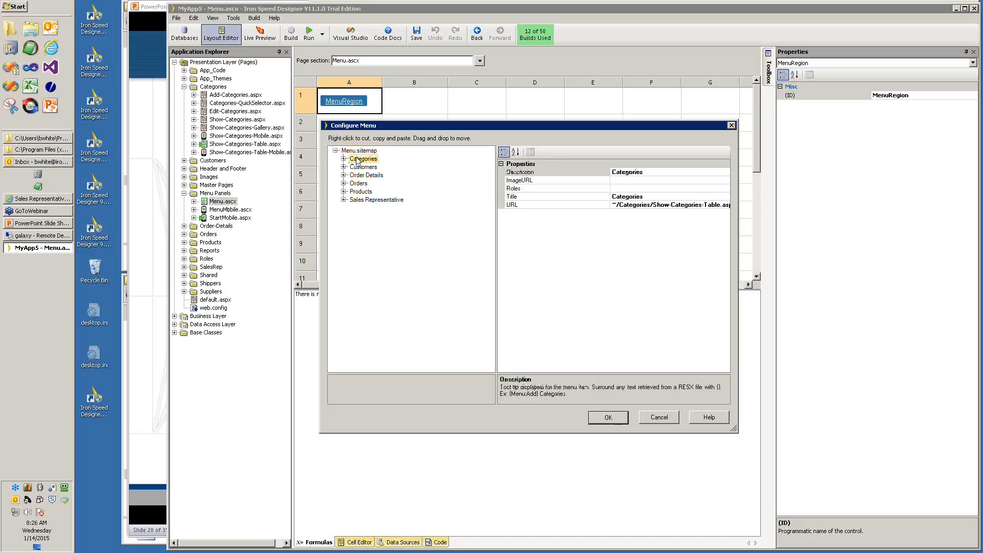
pyautogui.click(357, 200)
pyautogui.moveTo(356, 205)
pyautogui.mouseDown()
pyautogui.moveTo(357, 161)
pyautogui.moveTo(361, 209)
pyautogui.moveTo(360, 181)
pyautogui.mouseUp()
pyautogui.click(358, 168)
pyautogui.click(358, 192)
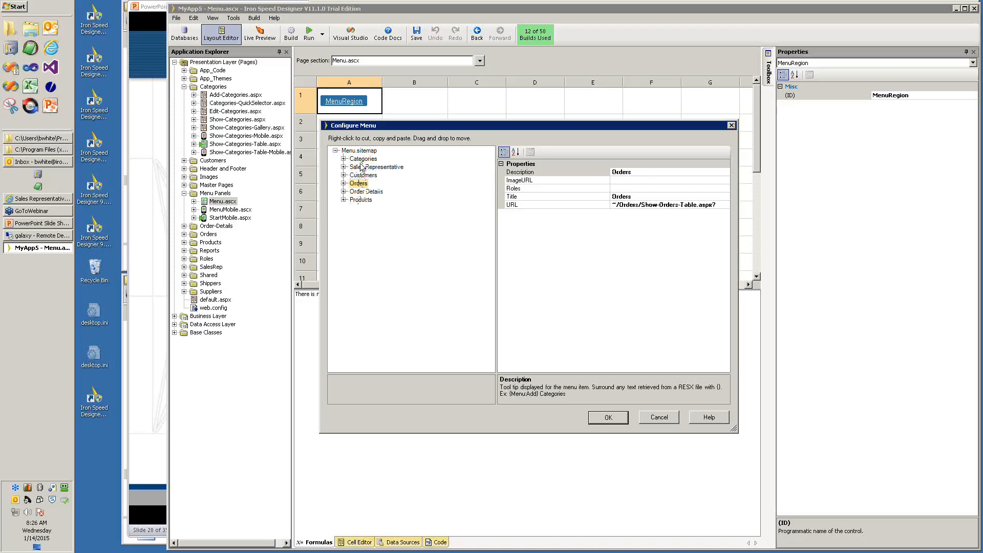
# Move the Categories menu item to the end of the menu, below Products, and accept the menu configuration.
pyautogui.click(363, 159)
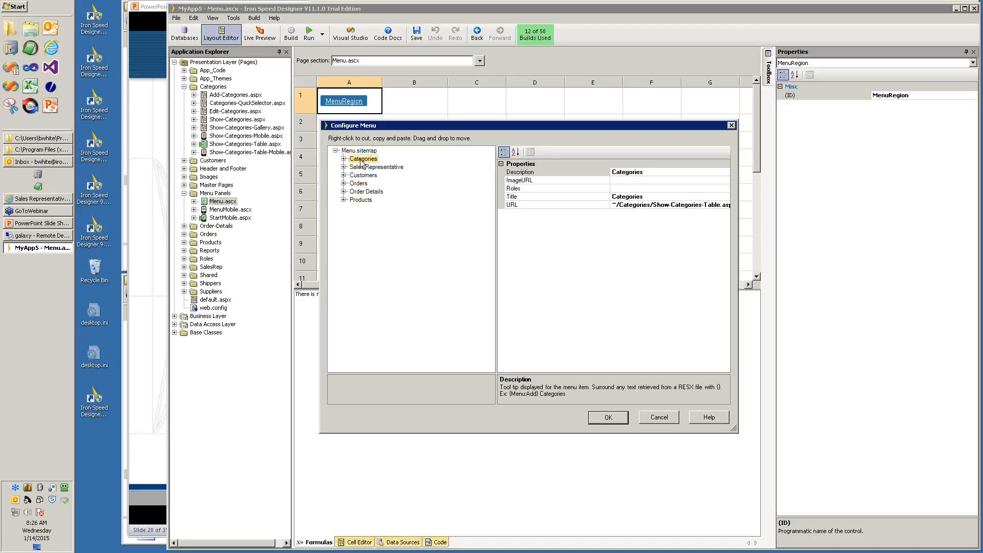
pyautogui.moveTo(362, 162); pyautogui.dragTo(357, 204)
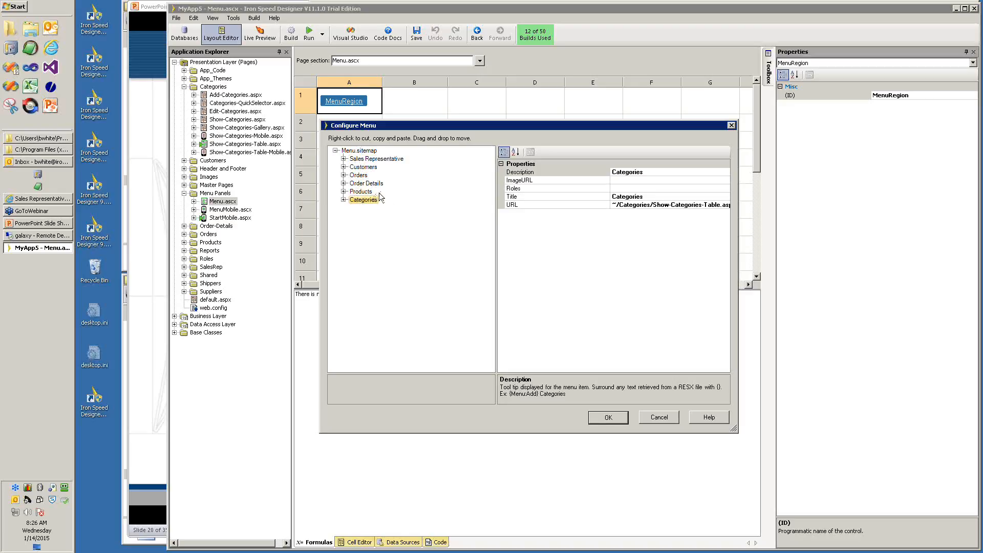
pyautogui.click(604, 417)
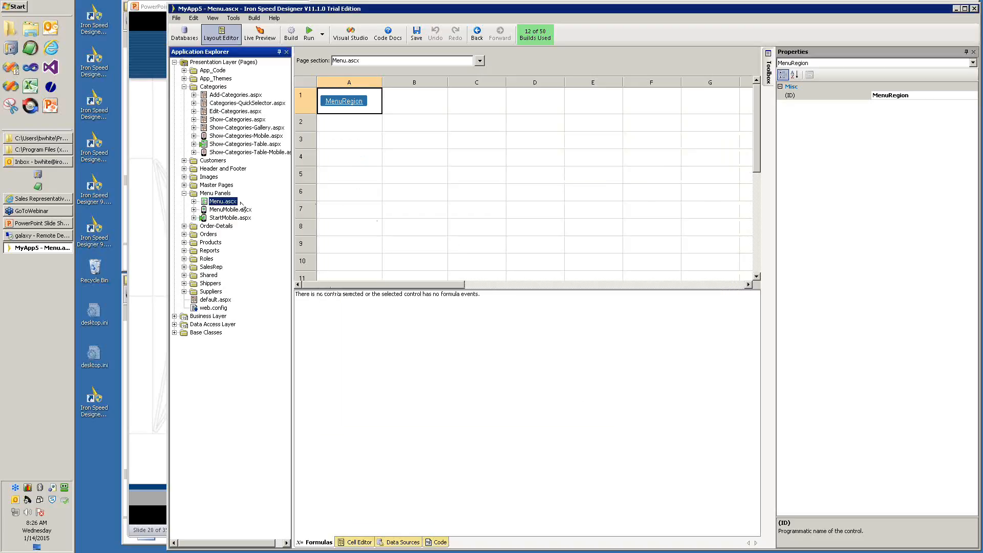
# Look through the SalesRep and Shared page folders and open Show-SalesRep-Gallery.aspx in the layout editor.
pyautogui.click(185, 267)
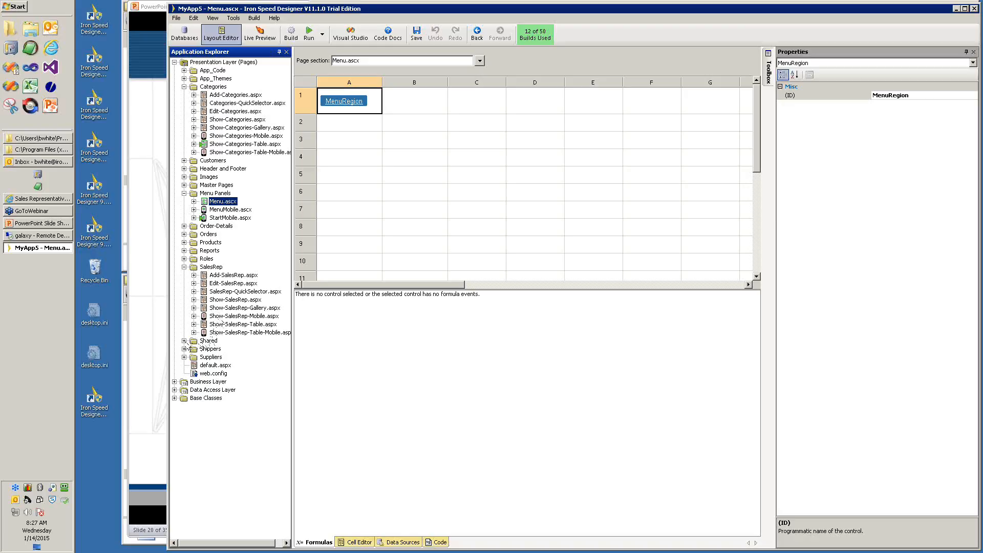
pyautogui.click(184, 341)
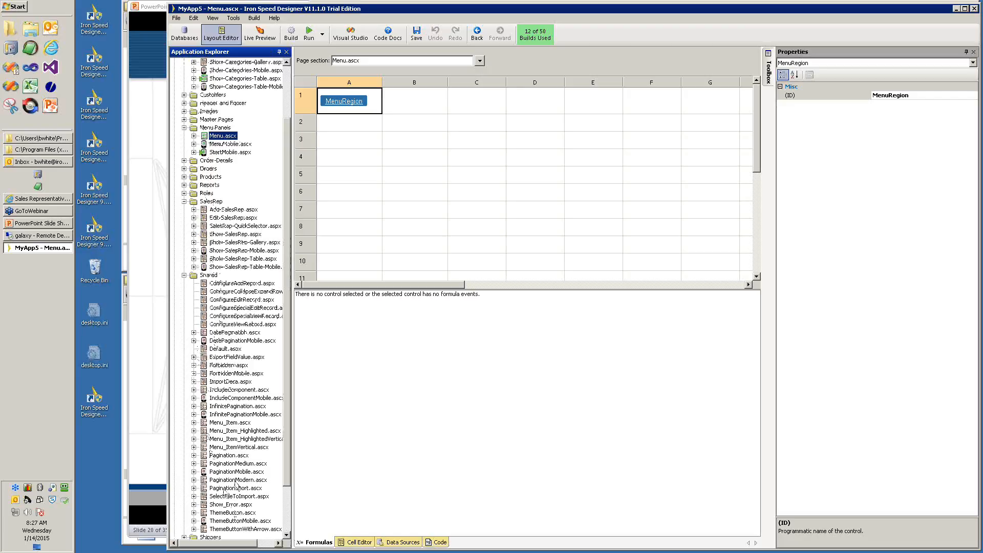
pyautogui.click(184, 275)
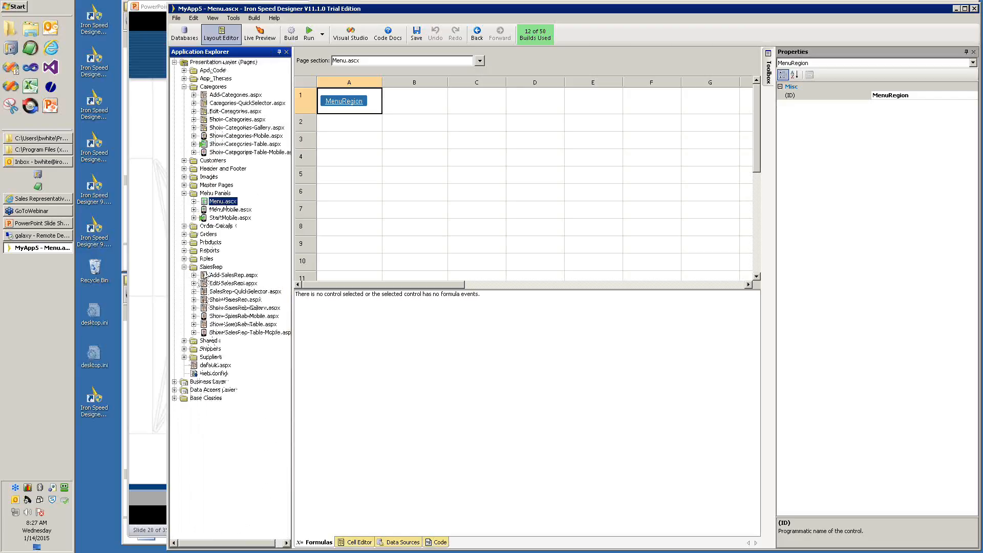
pyautogui.click(248, 307)
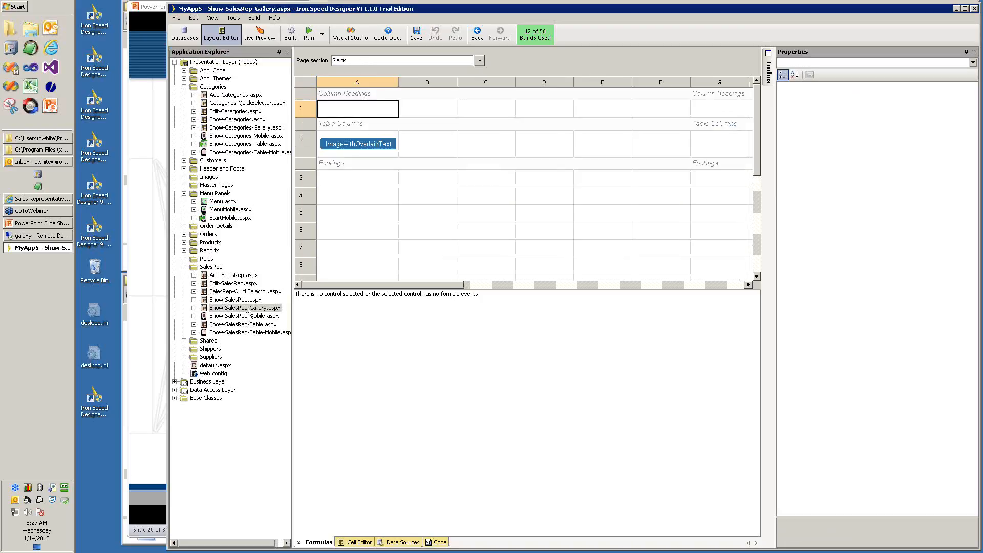
# Set Show-SalesRep-Gallery.aspx as the web start page, run the application and close the extra browser tab.
pyautogui.rightClick(249, 309)
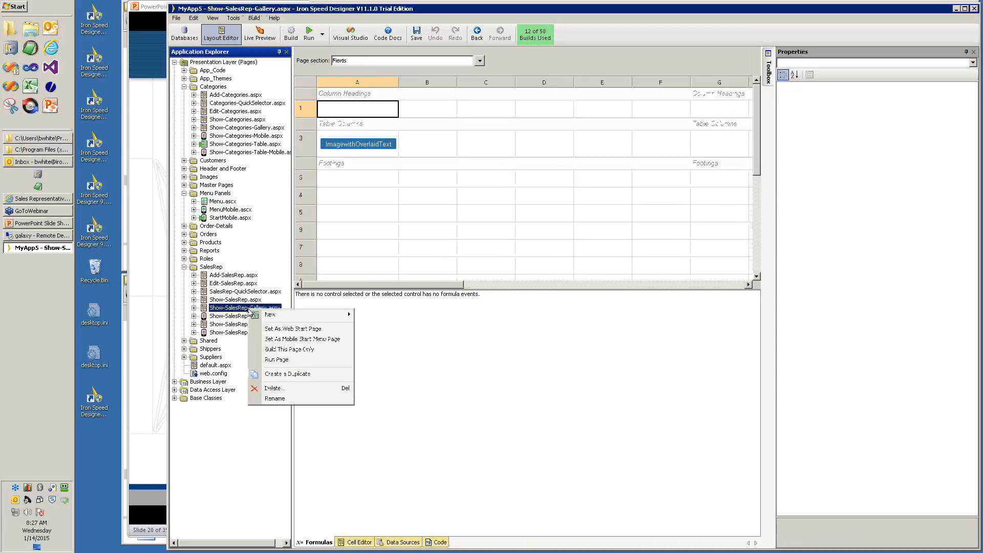
pyautogui.click(287, 330)
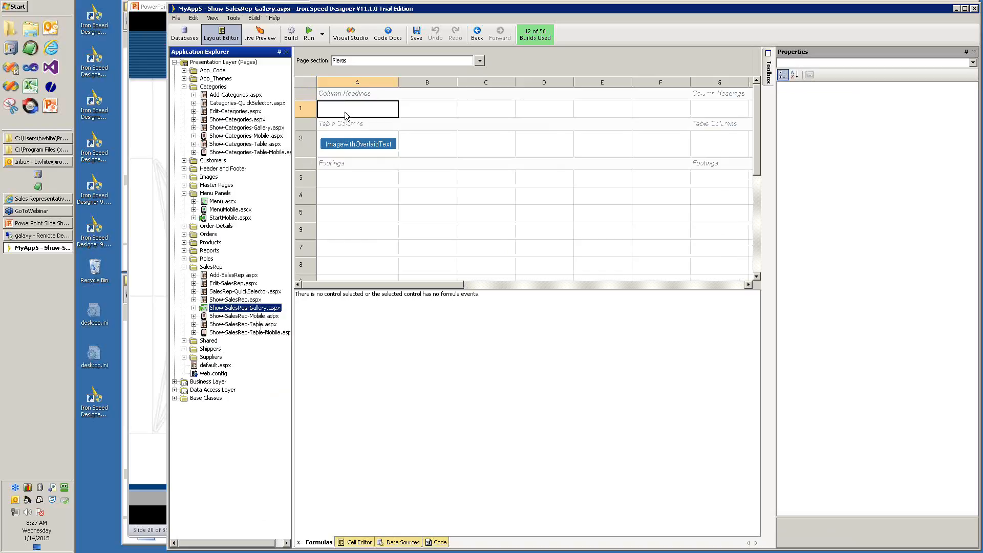
pyautogui.click(309, 34)
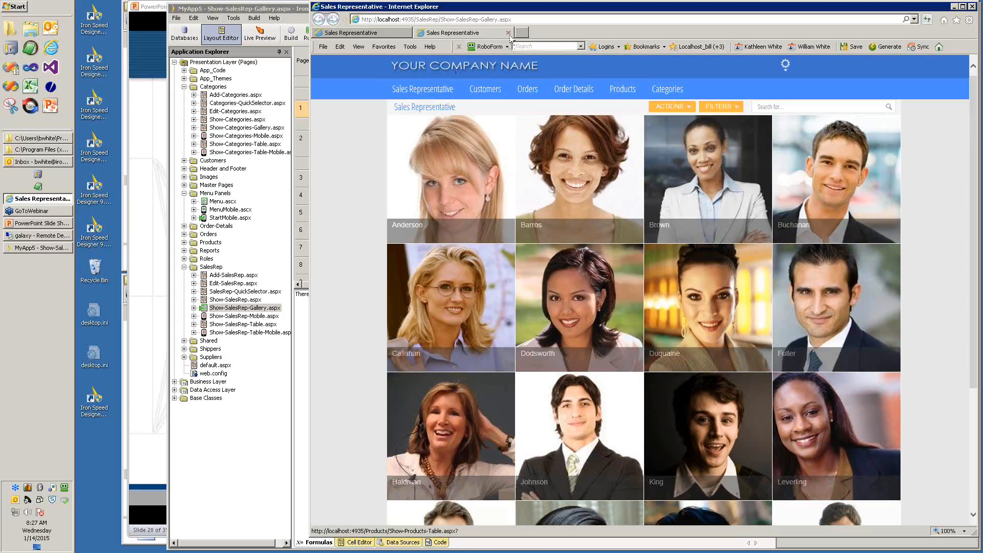
pyautogui.click(406, 34)
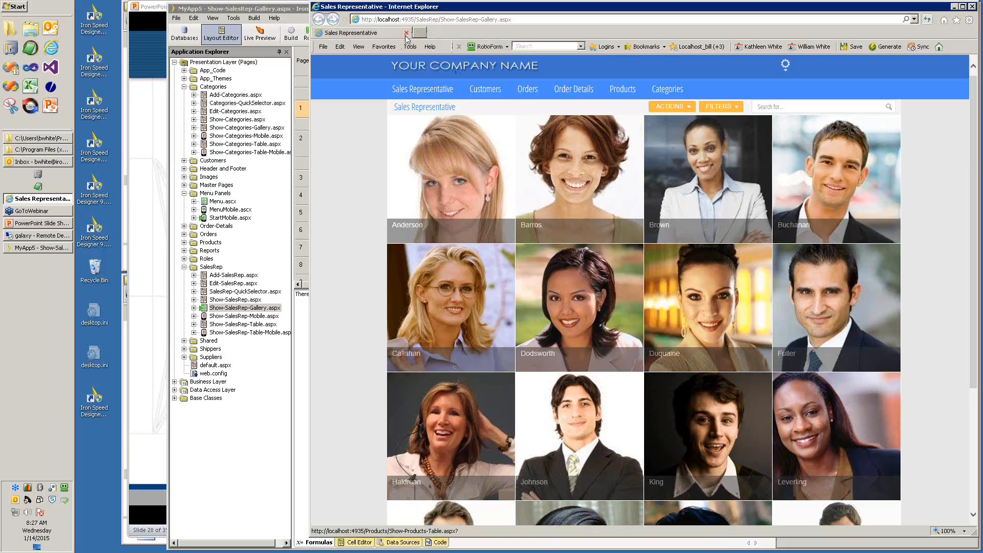
# Back in Iron Speed Designer, open Header.ascx from the Header and Footer folder and select the Logo control's ImageUrl property.
pyautogui.click(249, 258)
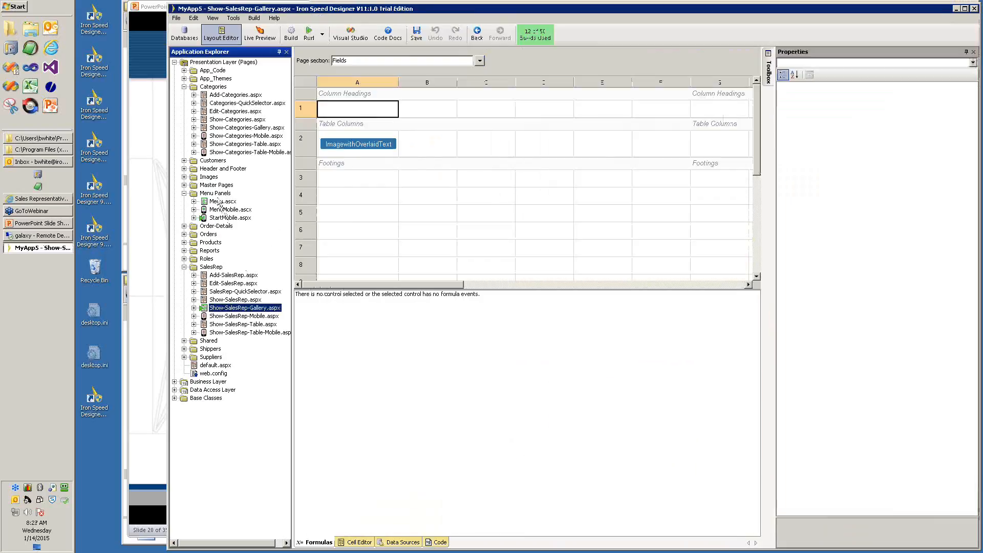
pyautogui.click(185, 169)
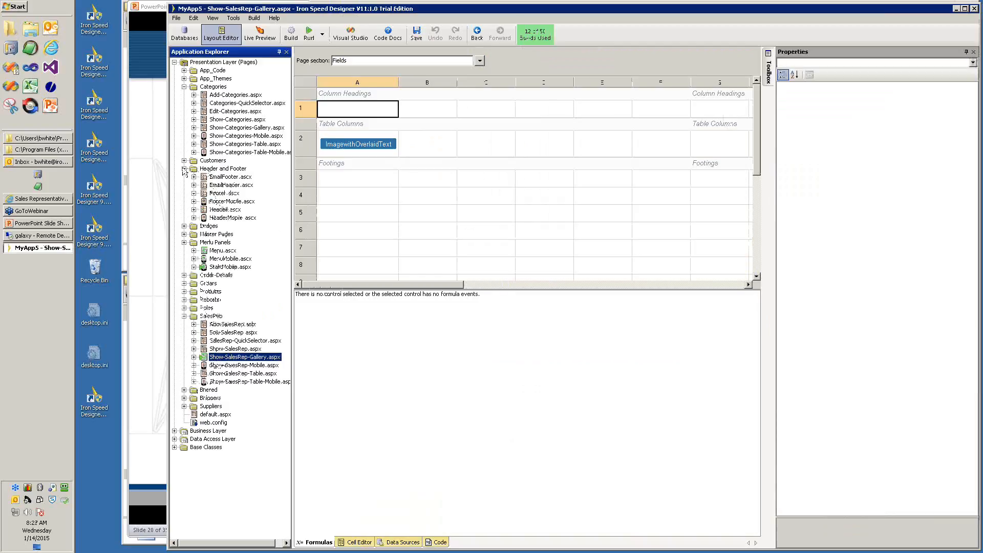
pyautogui.click(224, 210)
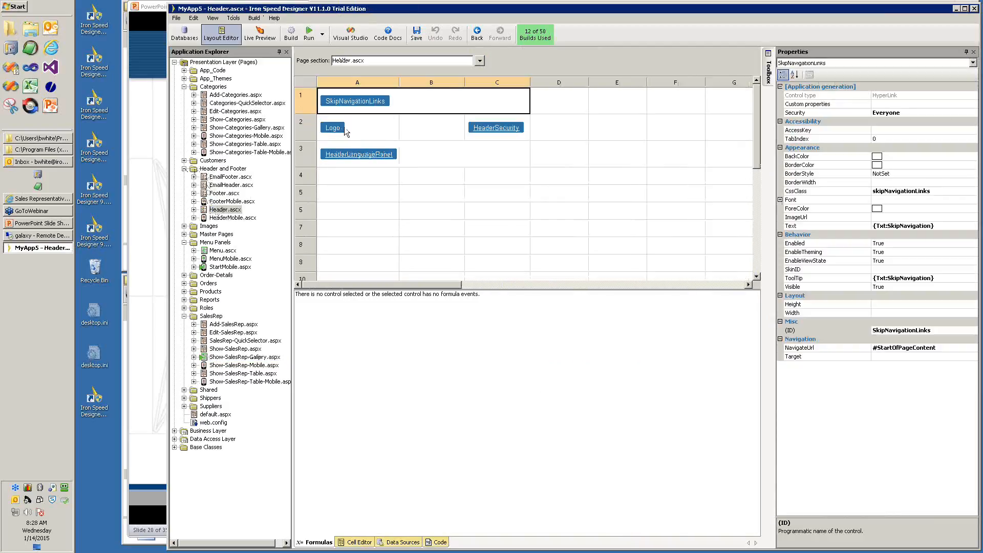
pyautogui.click(360, 125)
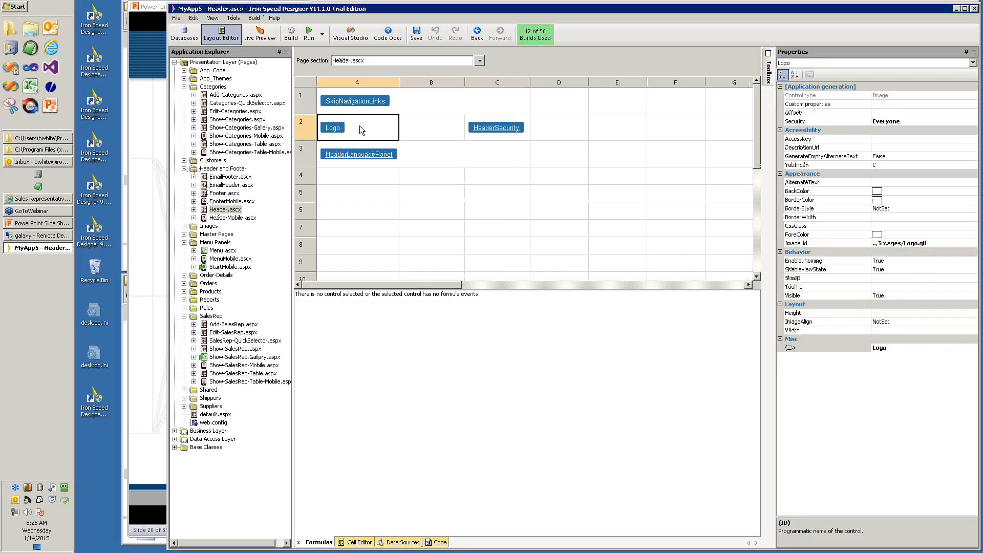
pyautogui.click(932, 242)
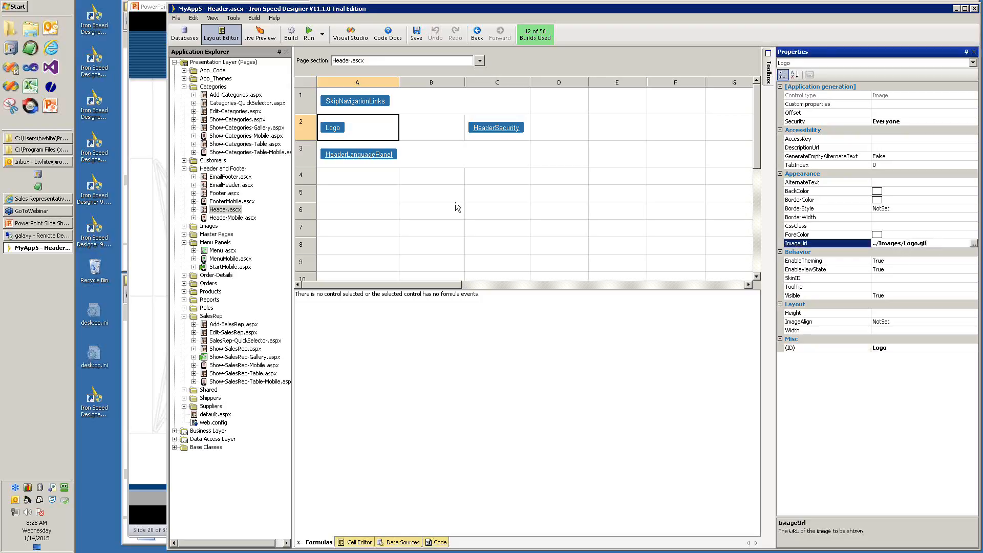
# Switch to Windows Explorer and browse to the application folder C:\testing\test1110\MyApp5.
pyautogui.click(32, 150)
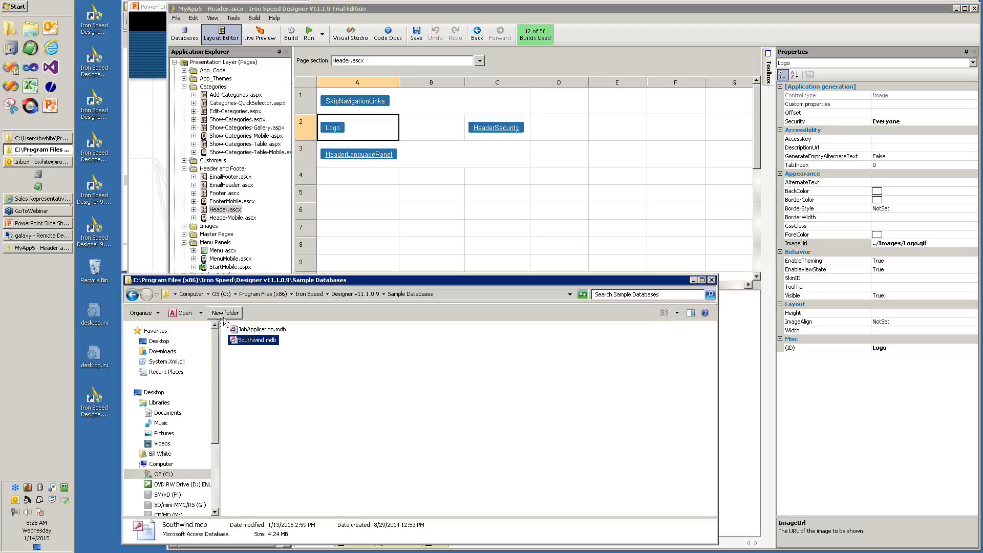
pyautogui.click(221, 294)
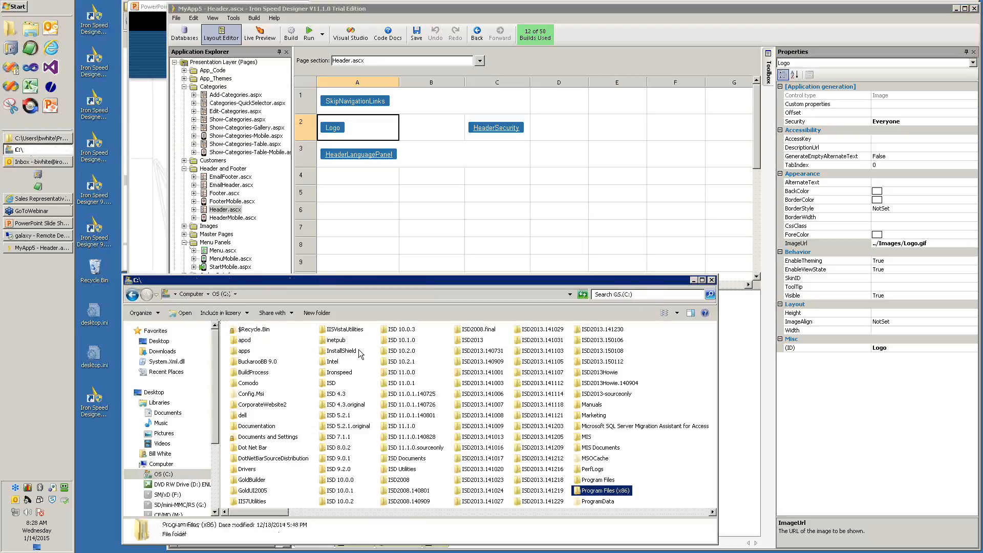
pyautogui.click(674, 513)
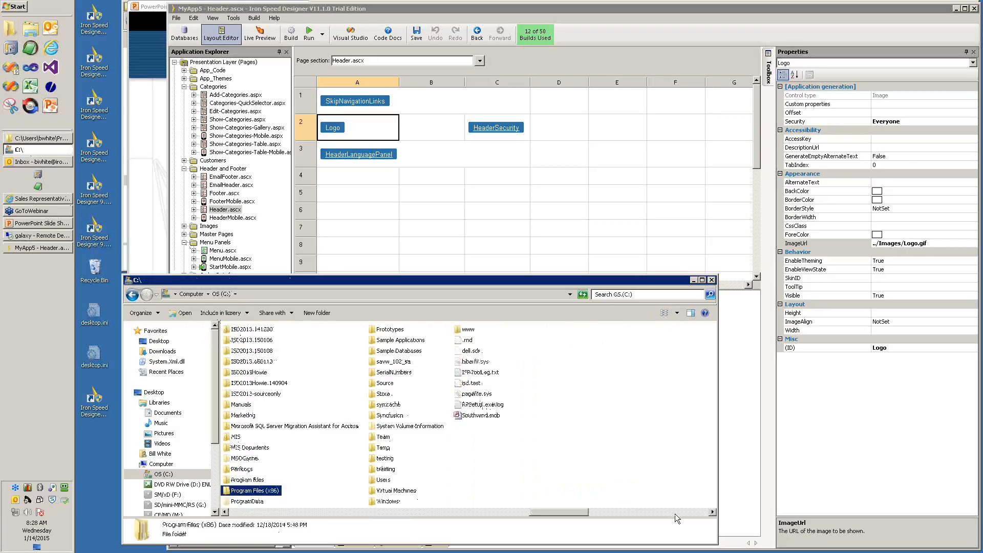
pyautogui.doubleClick(380, 459)
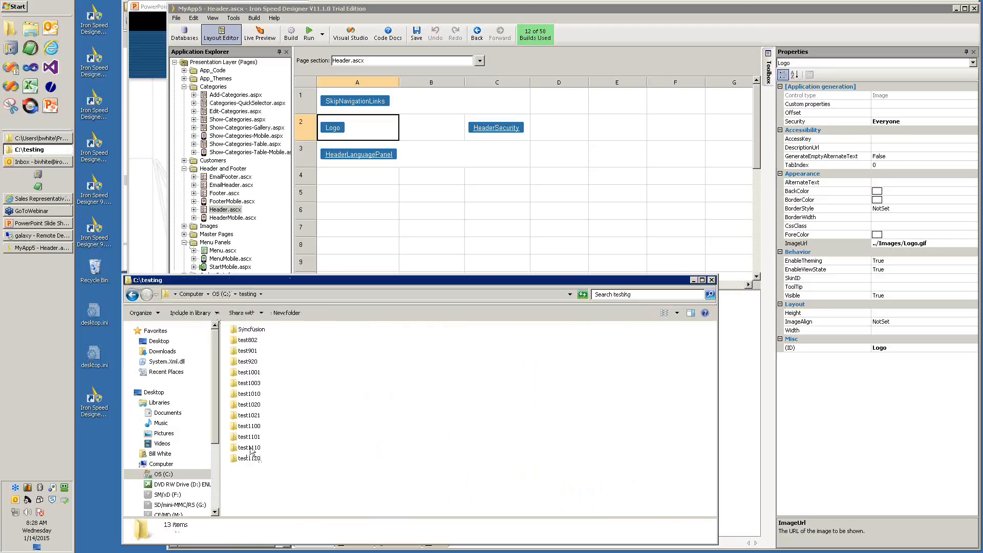
pyautogui.doubleClick(250, 448)
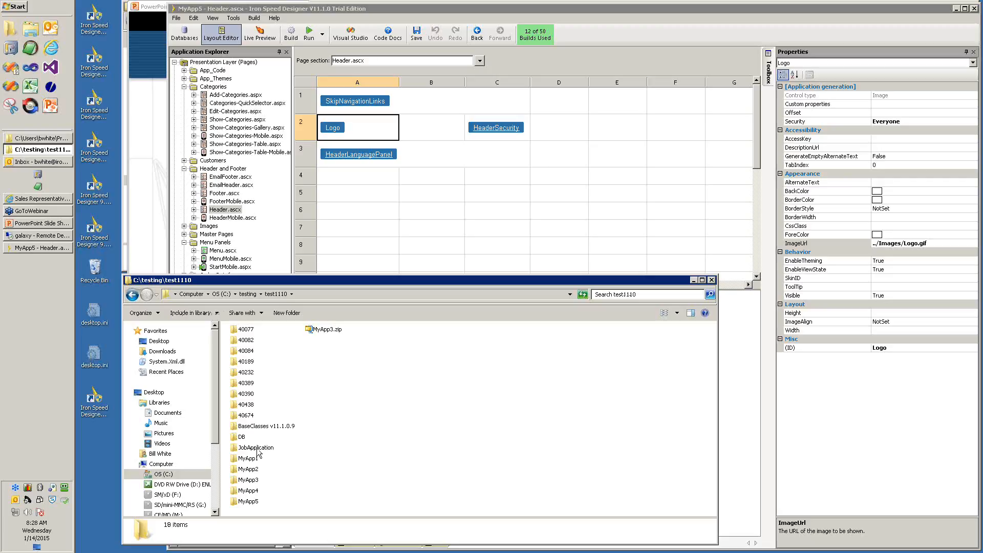
pyautogui.click(249, 502)
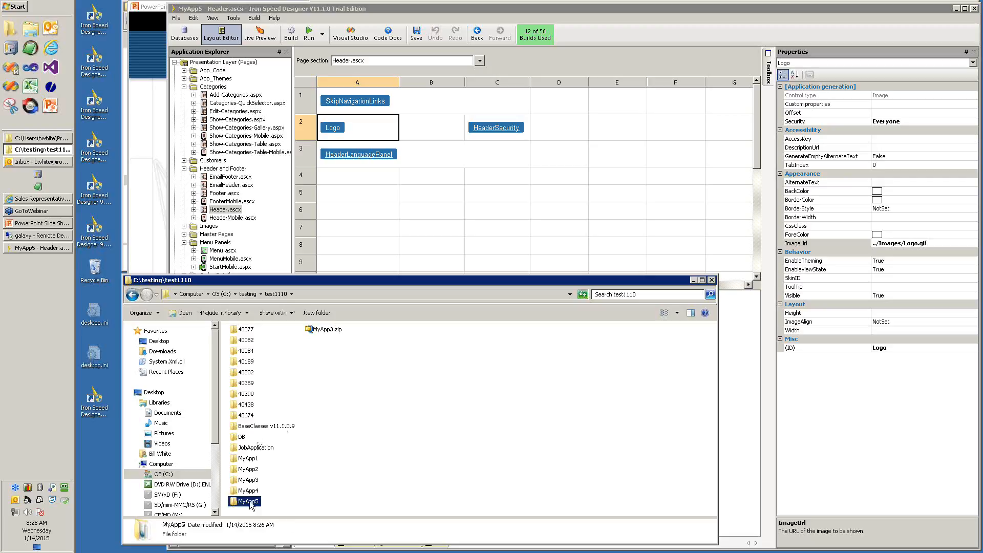
pyautogui.doubleClick(250, 503)
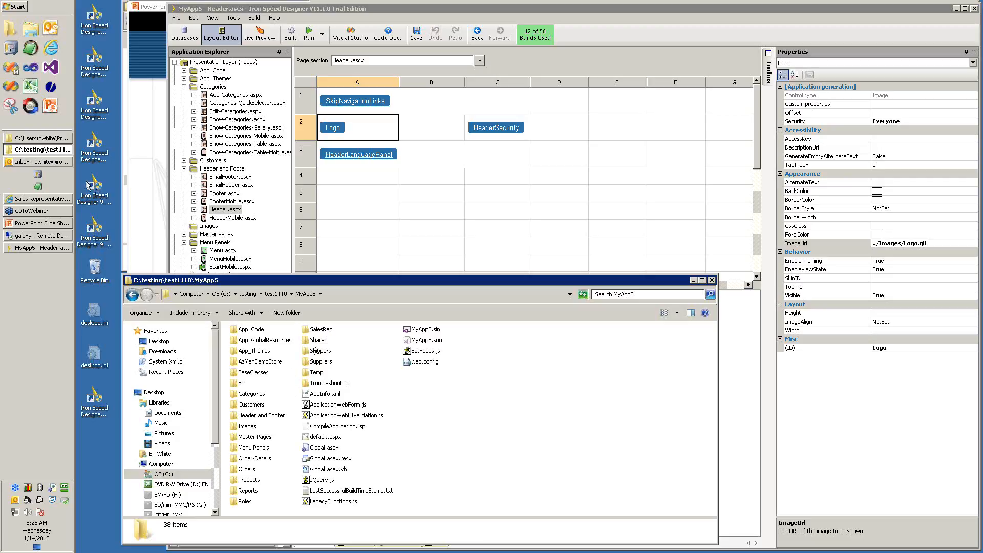
# Open a second Explorer window at C:\CorporateWebsite2\images and copy IronSpeedLogo.png.
pyautogui.click(32, 29)
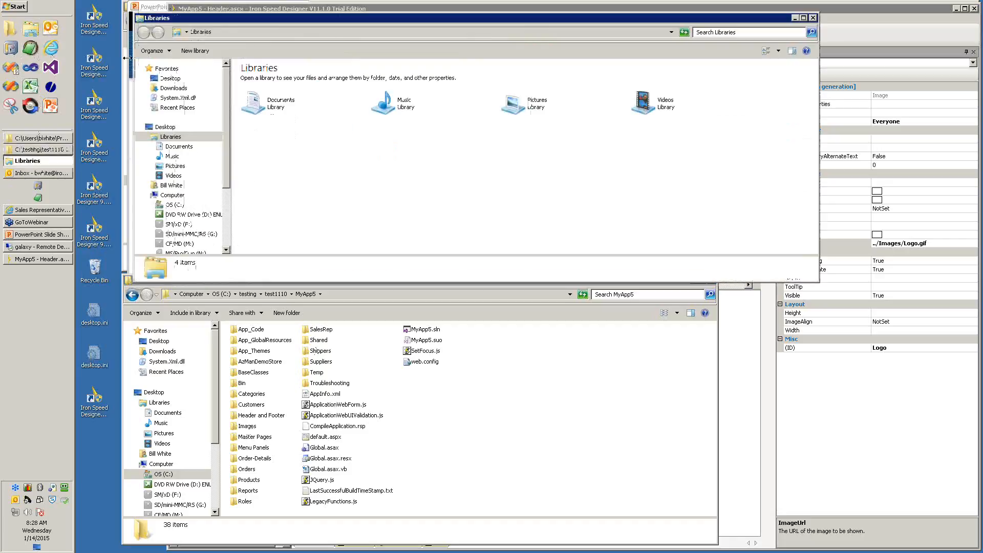
pyautogui.click(175, 205)
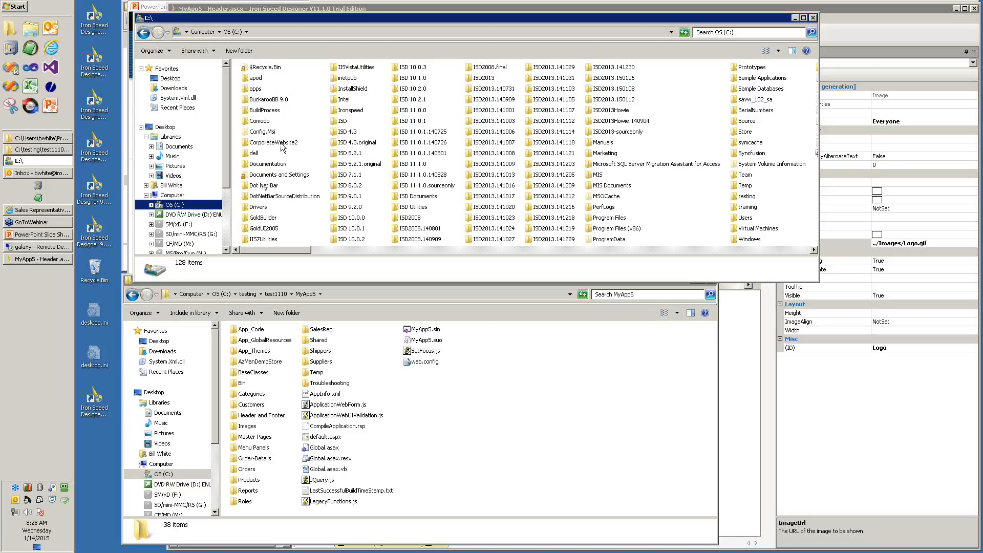
pyautogui.doubleClick(281, 146)
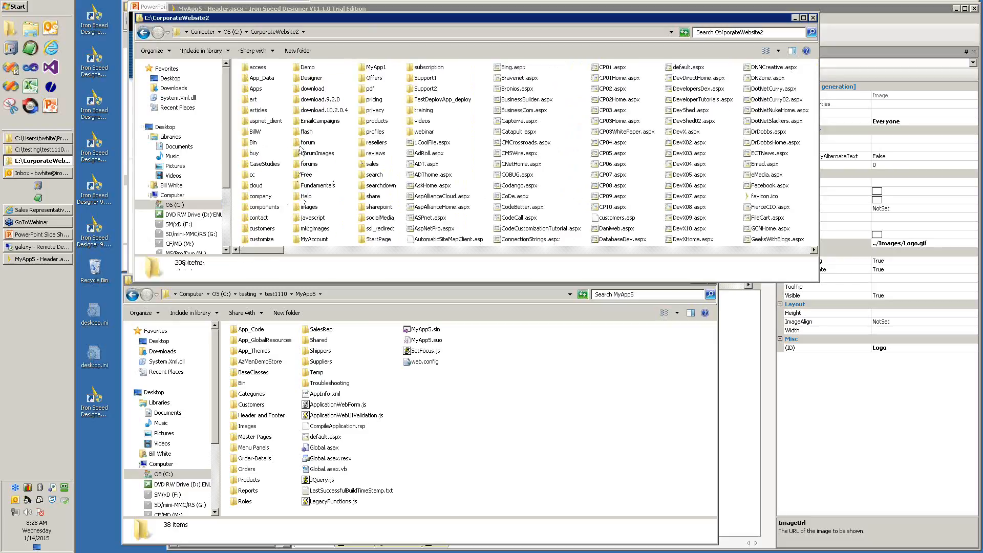
pyautogui.doubleClick(307, 207)
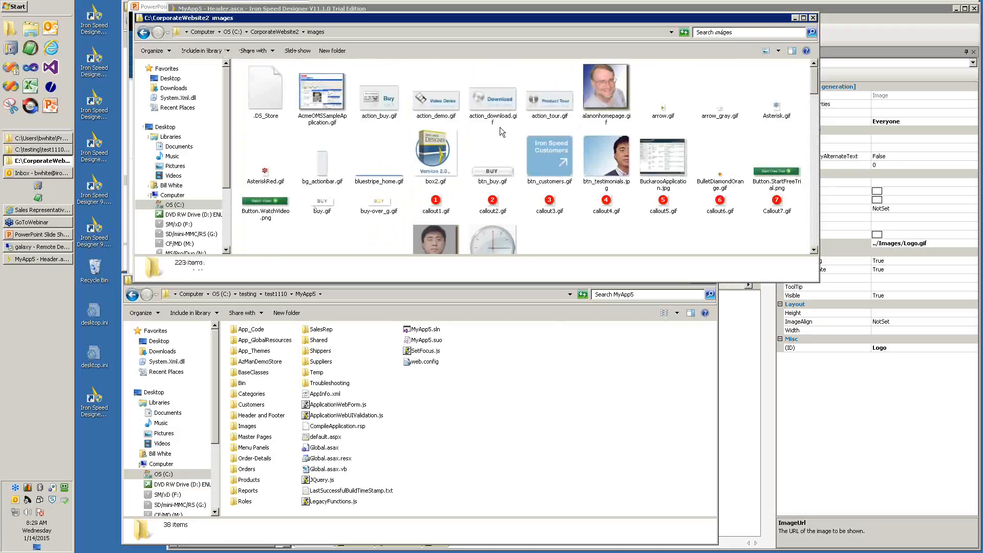
pyautogui.press('i')
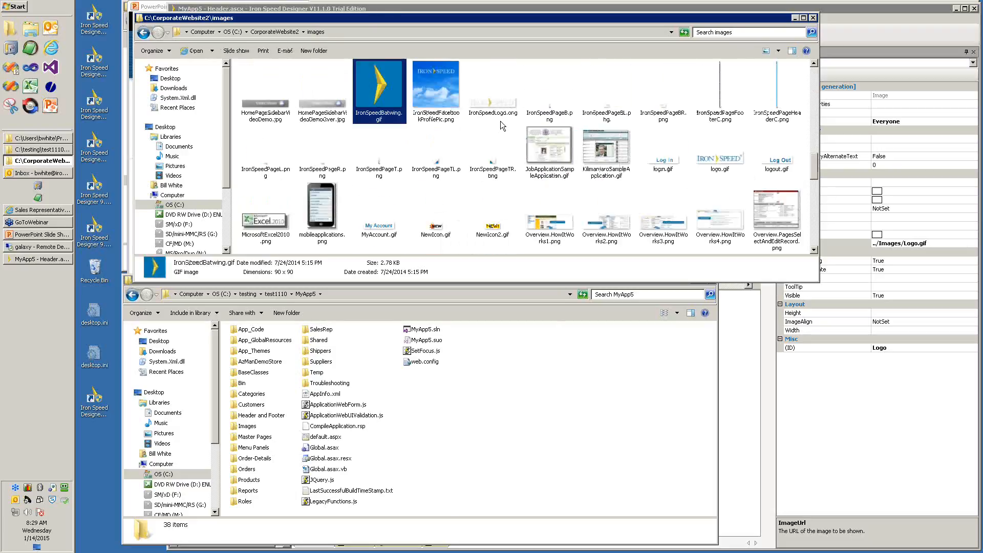
pyautogui.click(503, 109)
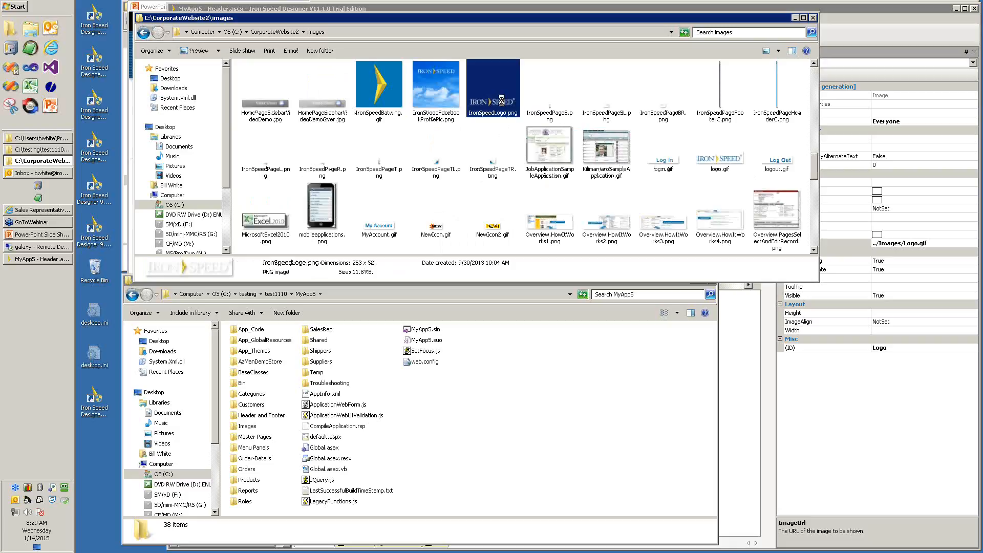
pyautogui.rightClick(502, 104)
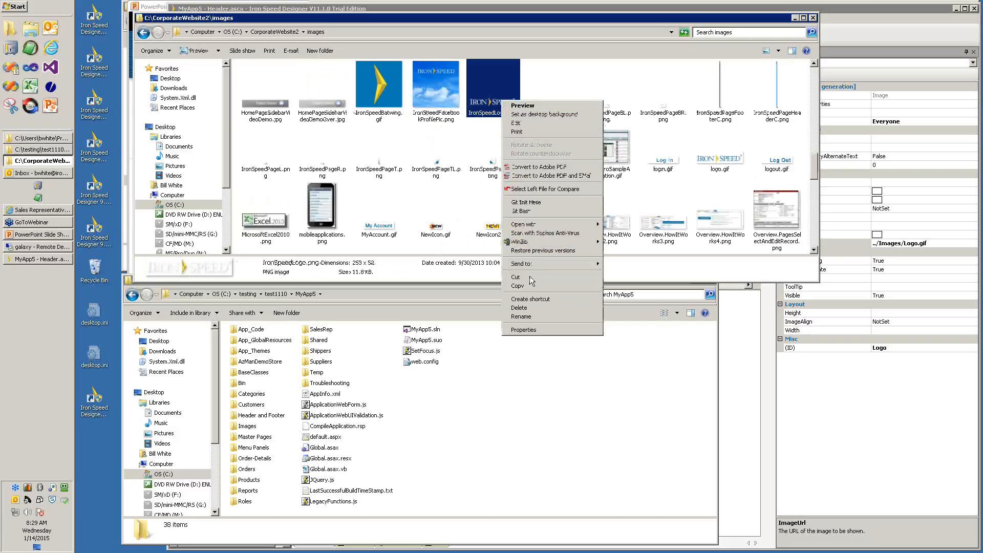
pyautogui.click(526, 287)
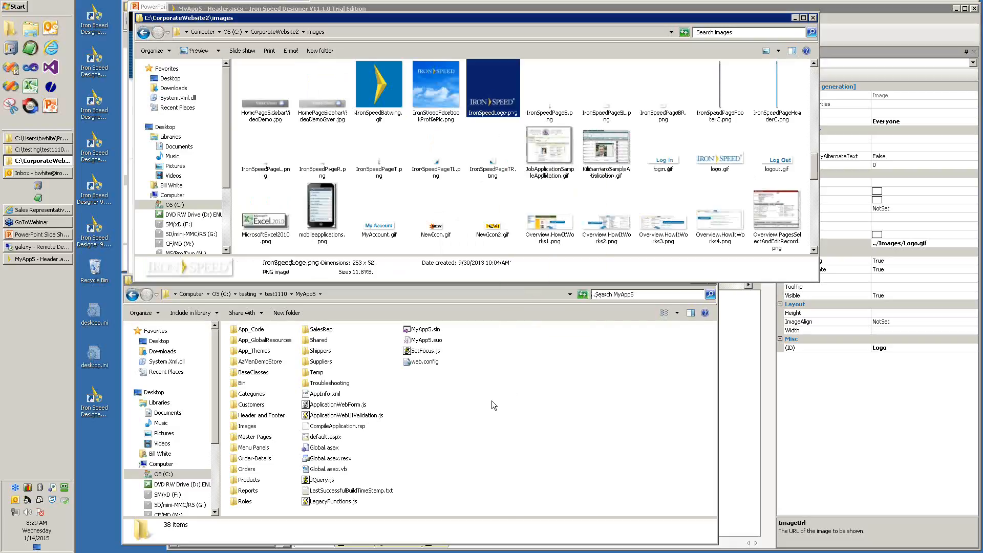
# Paste IronSpeedLogo.png into the Images folder of MyApp5.
pyautogui.doubleClick(236, 427)
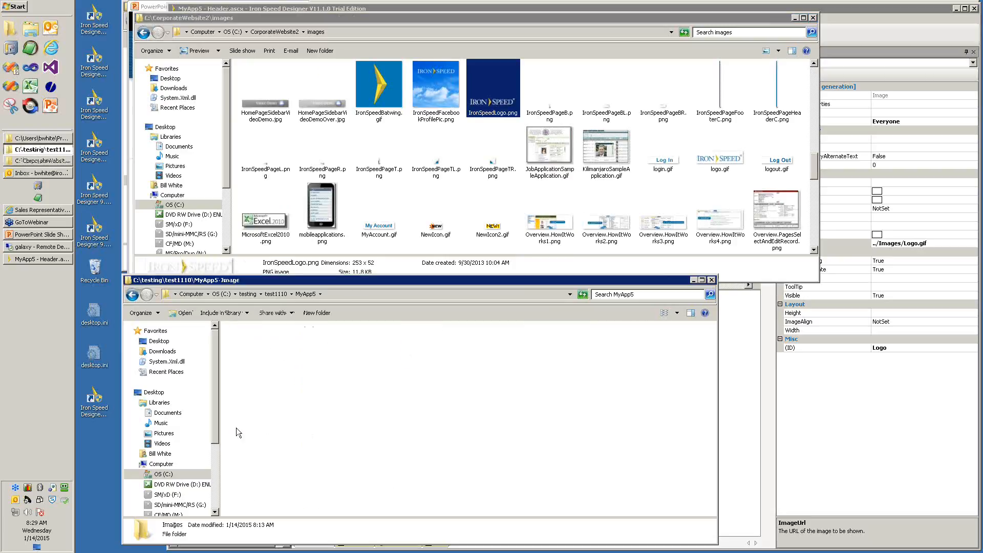
pyautogui.rightClick(453, 411)
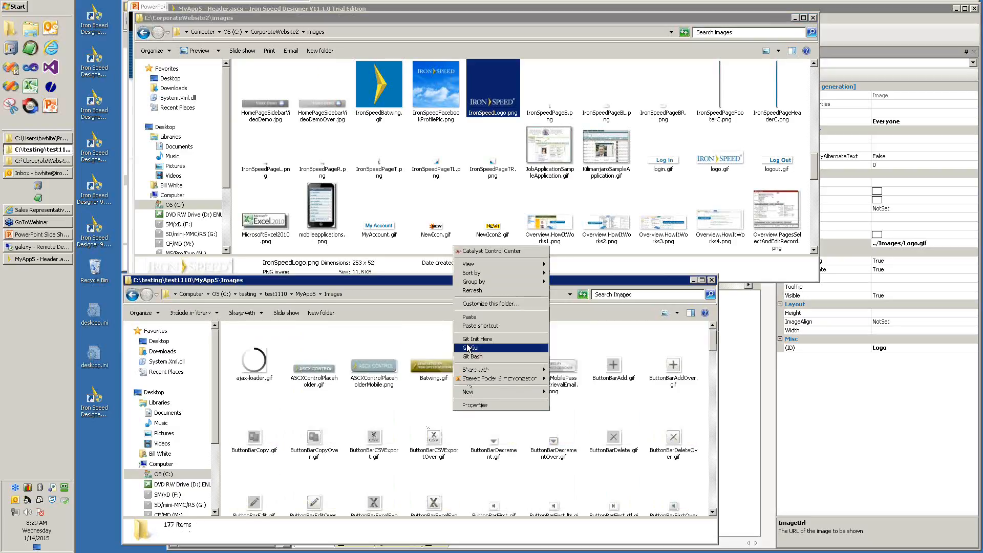
pyautogui.click(469, 319)
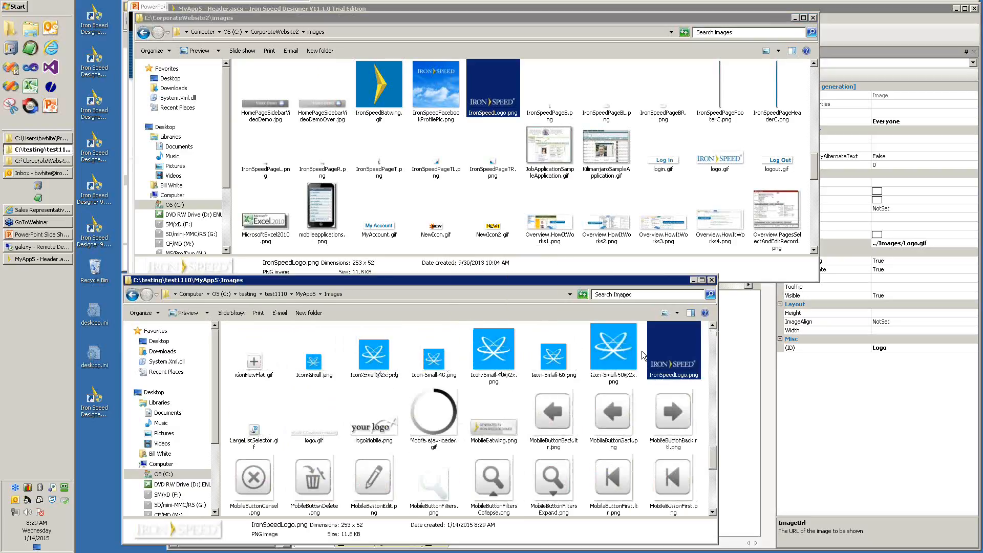
# Return to Iron Speed Designer and set the header Logo's ImageUrl to ../Images/IronSpeedLogo.png.
pyautogui.click(682, 377)
pyautogui.click(651, 375)
pyautogui.click(866, 392)
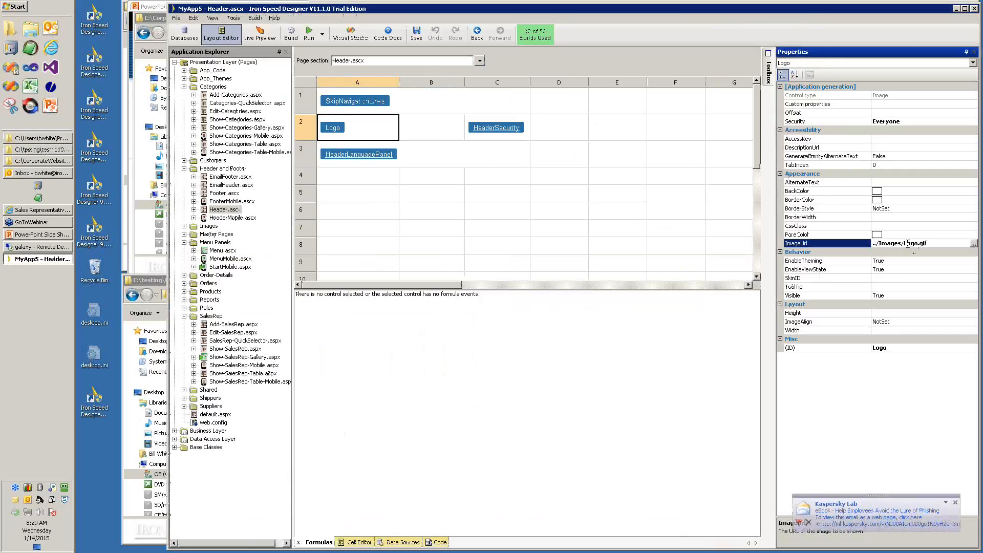
pyautogui.moveTo(904, 244); pyautogui.dragTo(934, 242)
pyautogui.write('IronSpeedLogo.png')
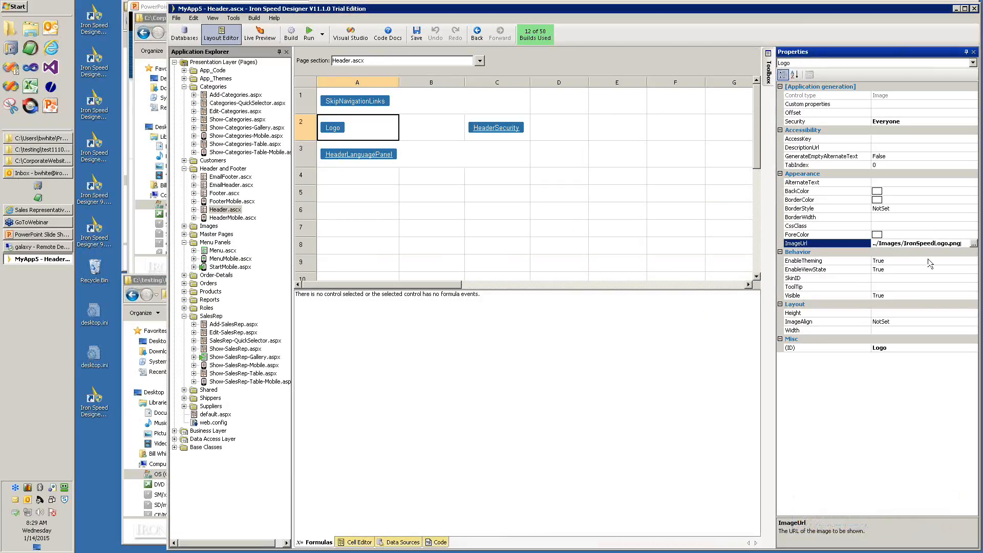
pyautogui.click(926, 261)
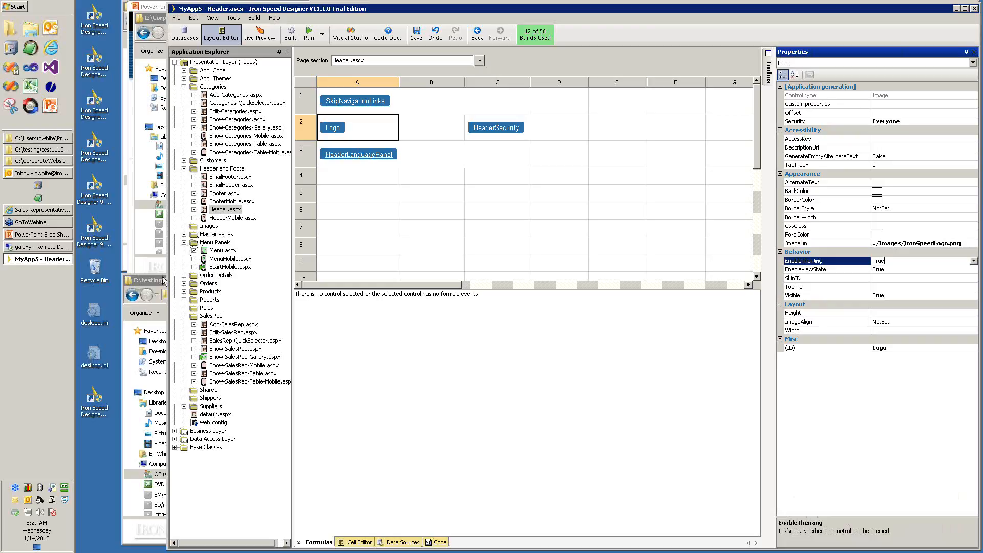
# Switch to the PowerPoint slide show, go back to the Demo: Selected Customization slide and return to Iron Speed Designer.
pyautogui.click(56, 235)
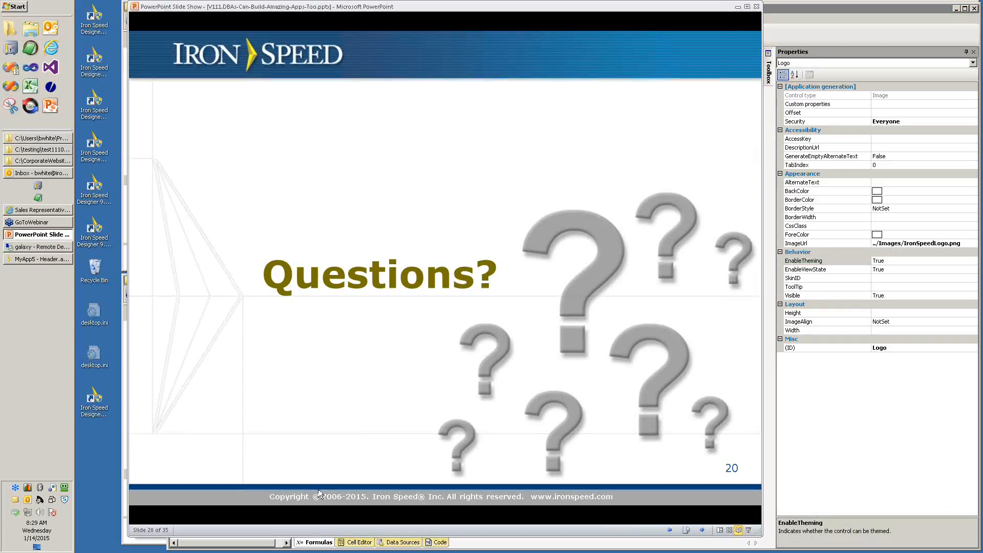
pyautogui.press('Left')
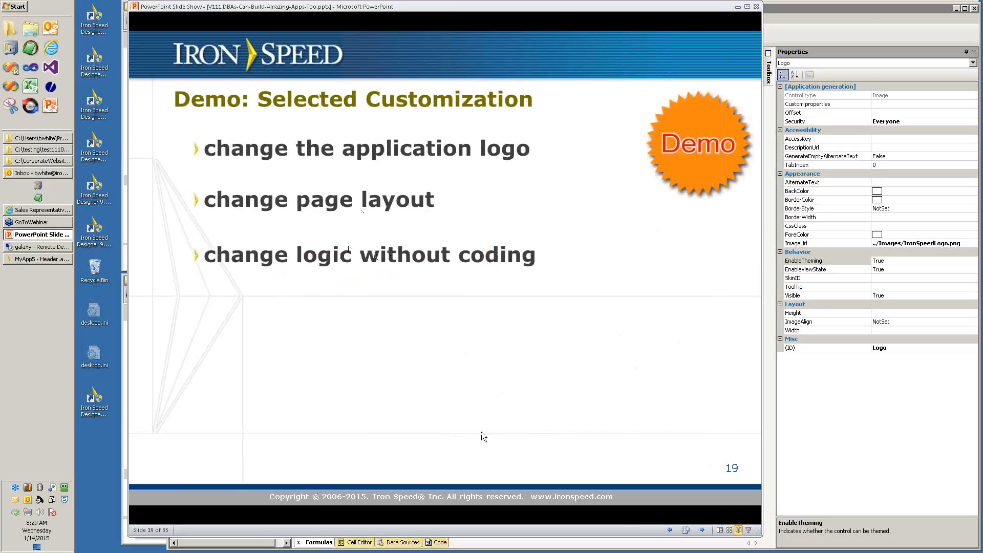
pyautogui.click(30, 259)
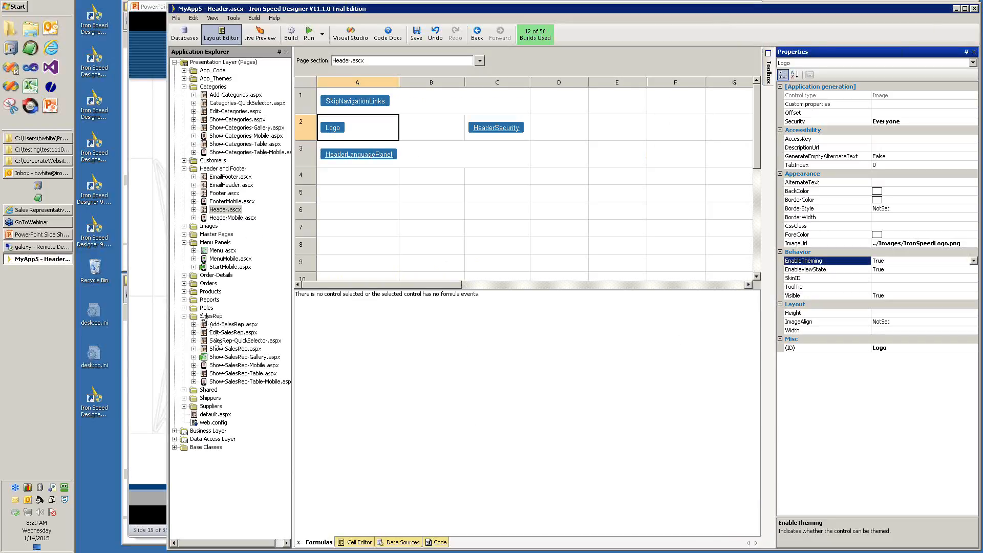
# Expand the Products folder, switch to Internet Explorer, open the Show Products Gallery page and view the Chai product's record.
pyautogui.click(184, 291)
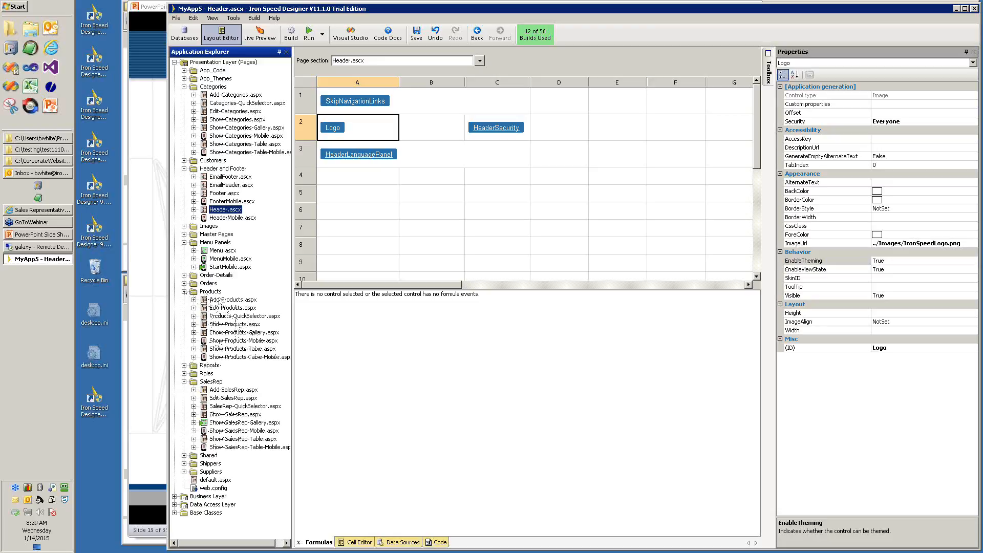
pyautogui.click(46, 213)
pyautogui.moveTo(558, 99)
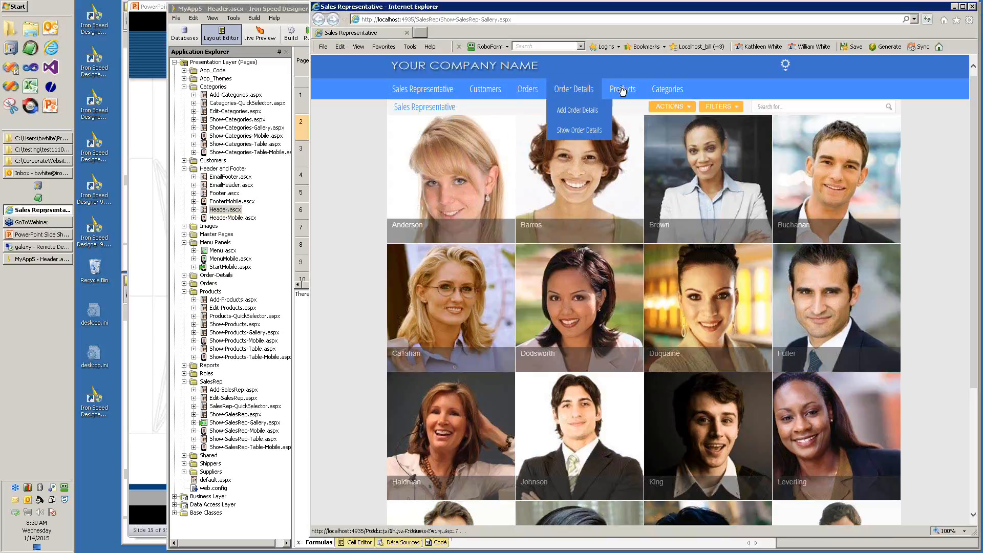
pyautogui.moveTo(626, 93)
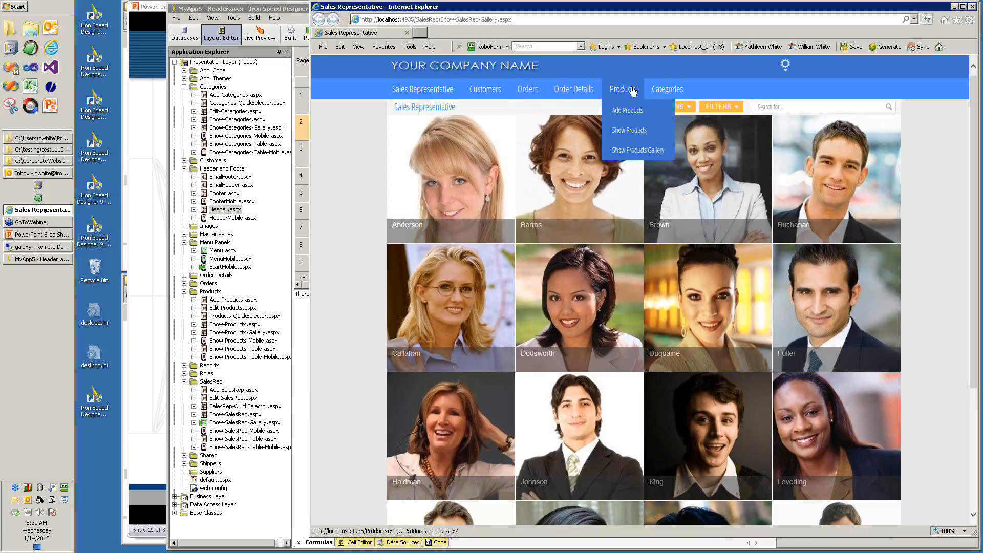
pyautogui.click(638, 150)
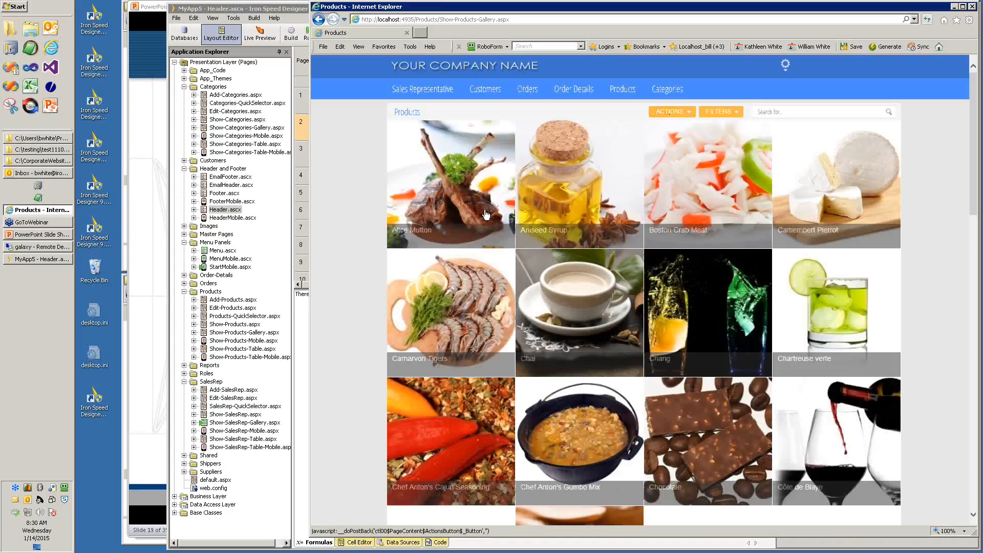
pyautogui.scroll(-1, 595, 308)
pyautogui.click(593, 307)
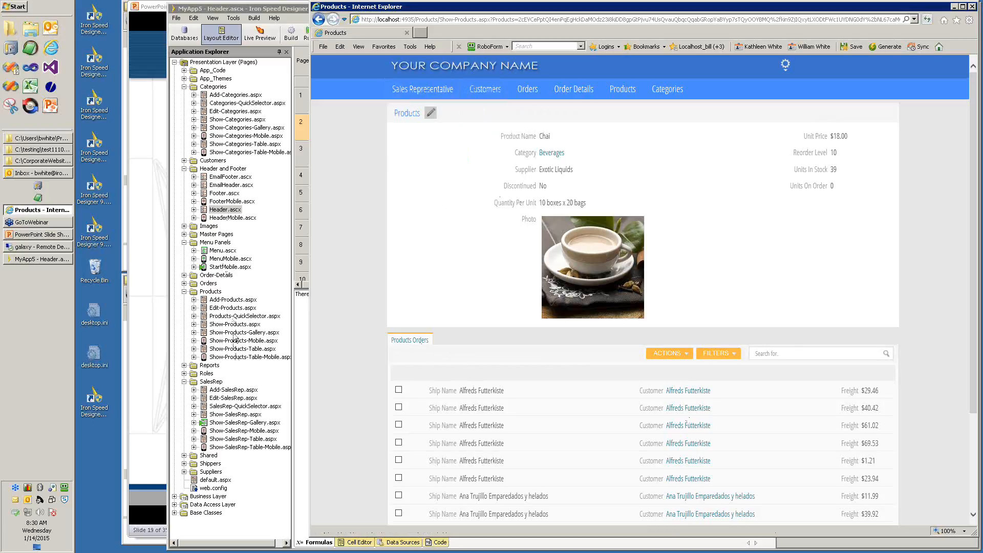
# Return to Iron Speed Designer, open Show-Products.aspx in the Layout Editor and show its top-level Show-Products.aspx page section.
pyautogui.doubleClick(234, 325)
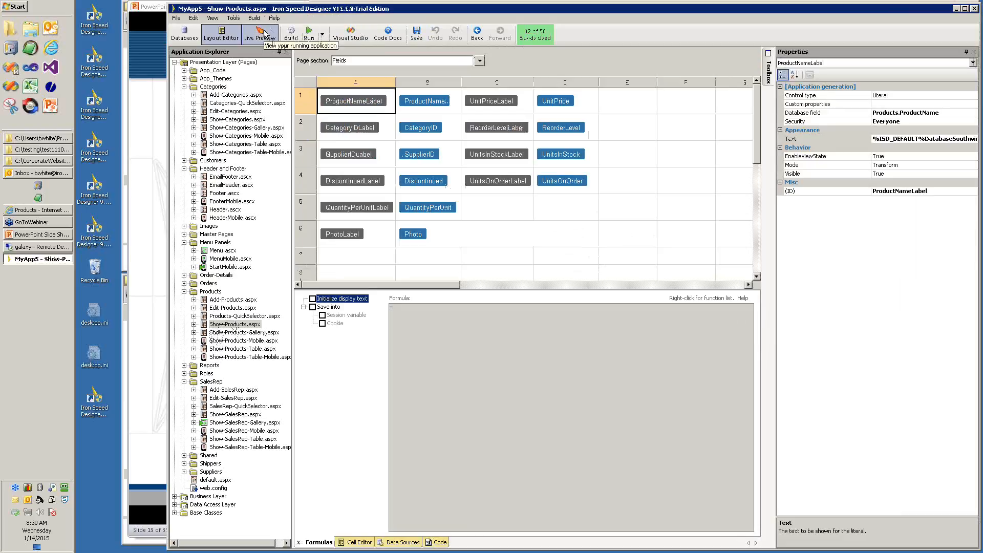
pyautogui.click(479, 60)
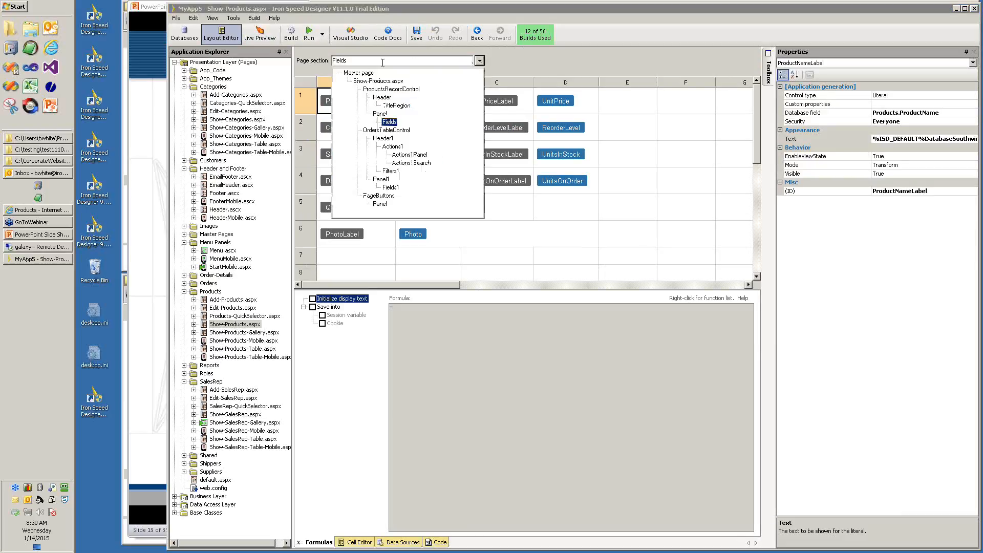
pyautogui.moveTo(363, 75)
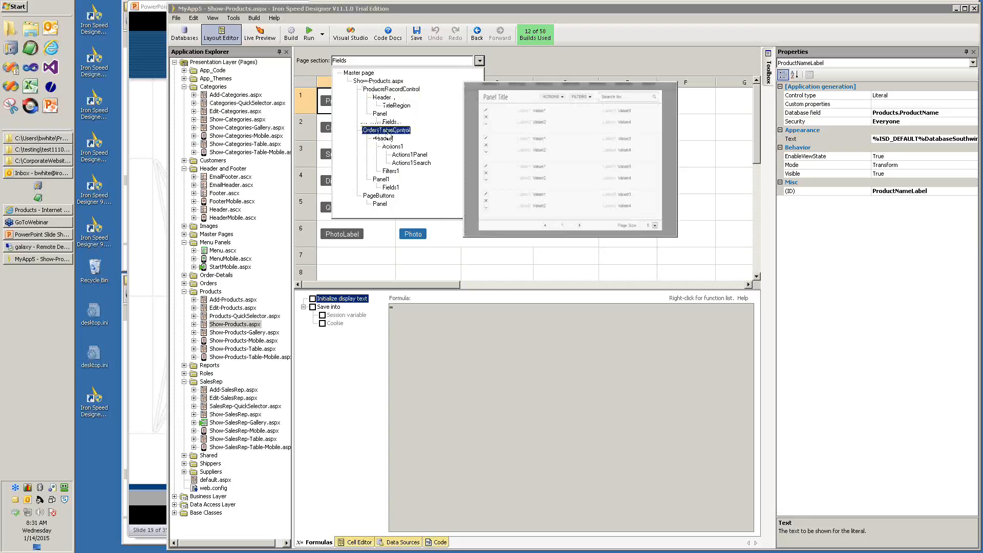
pyautogui.click(384, 81)
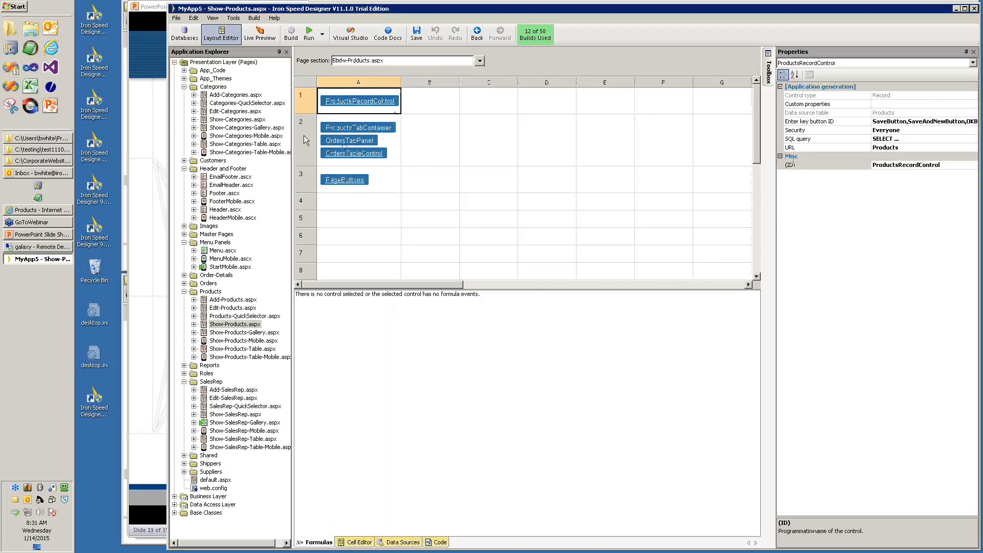
# Remove row 2 containing ProductsTabContainer, OrdersTabPanel and OrdersTableControl from the Show-Products.aspx layout.
pyautogui.click(303, 135)
pyautogui.rightClick(303, 135)
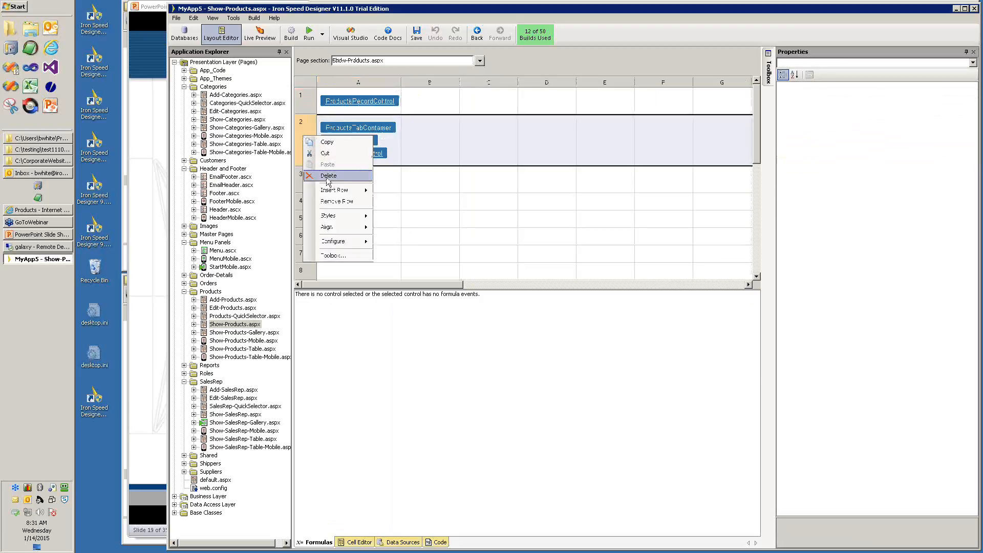
pyautogui.moveTo(333, 233)
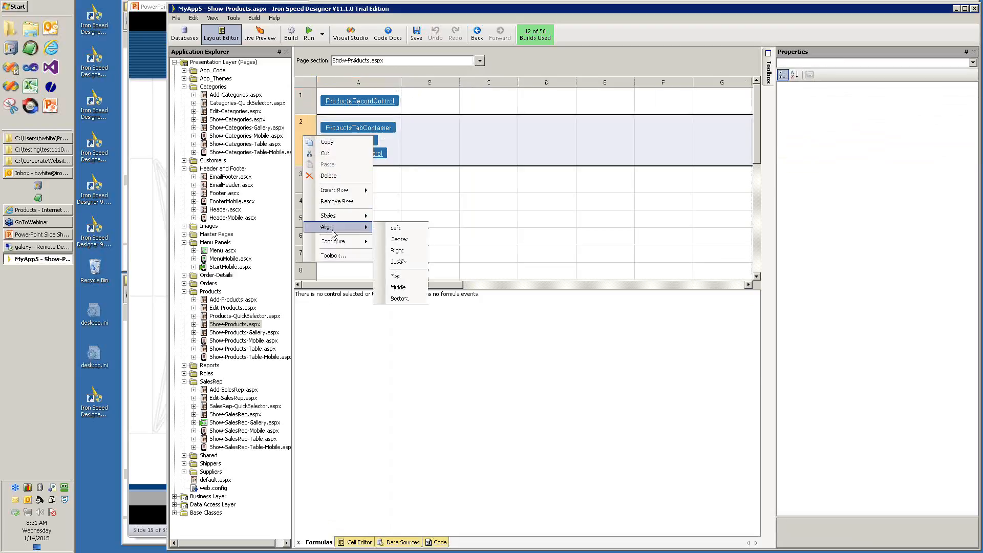
pyautogui.click(347, 201)
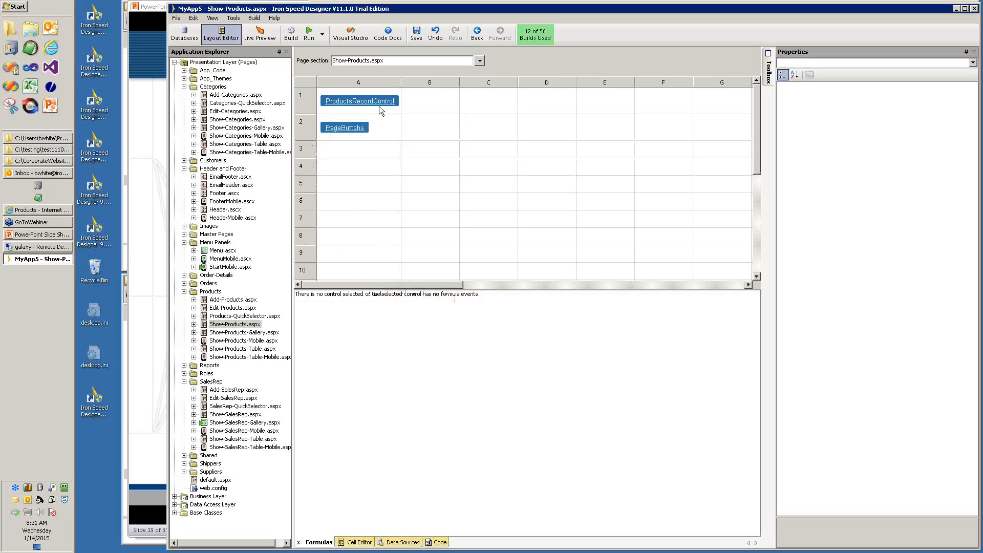
# In the Fields page section, move the DiscontinuedLabel and Discontinued cells from row 4 to cells E1 and F1.
pyautogui.click(479, 61)
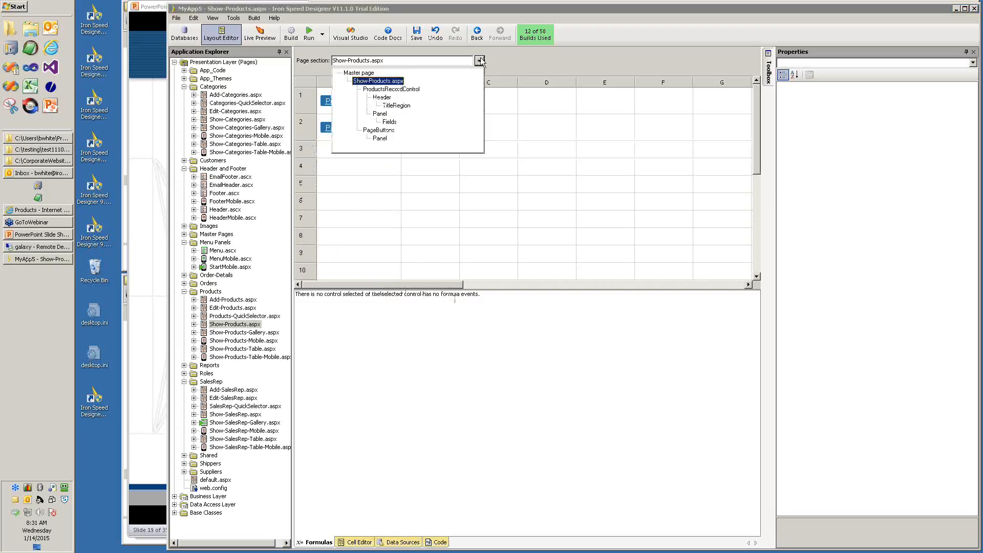
pyautogui.click(389, 123)
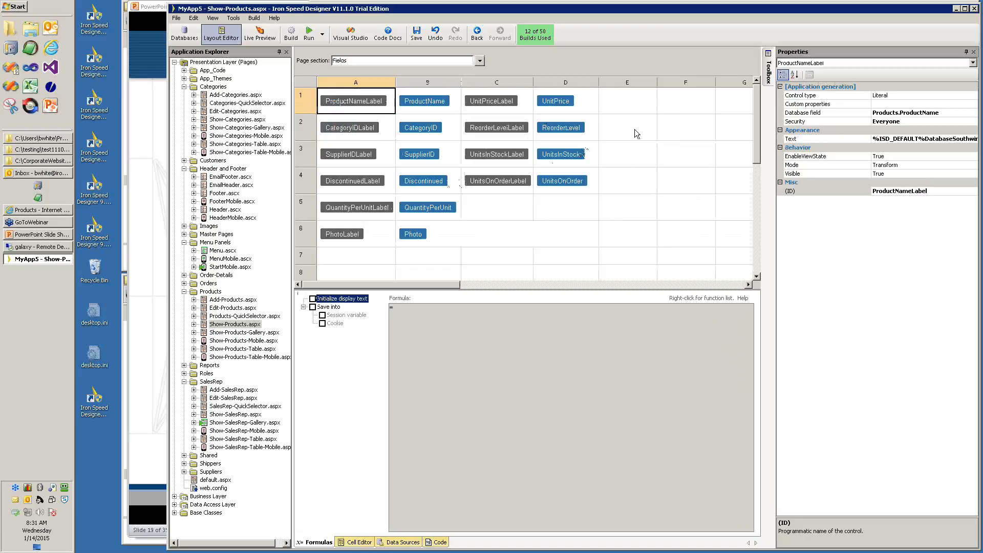
pyautogui.click(375, 190)
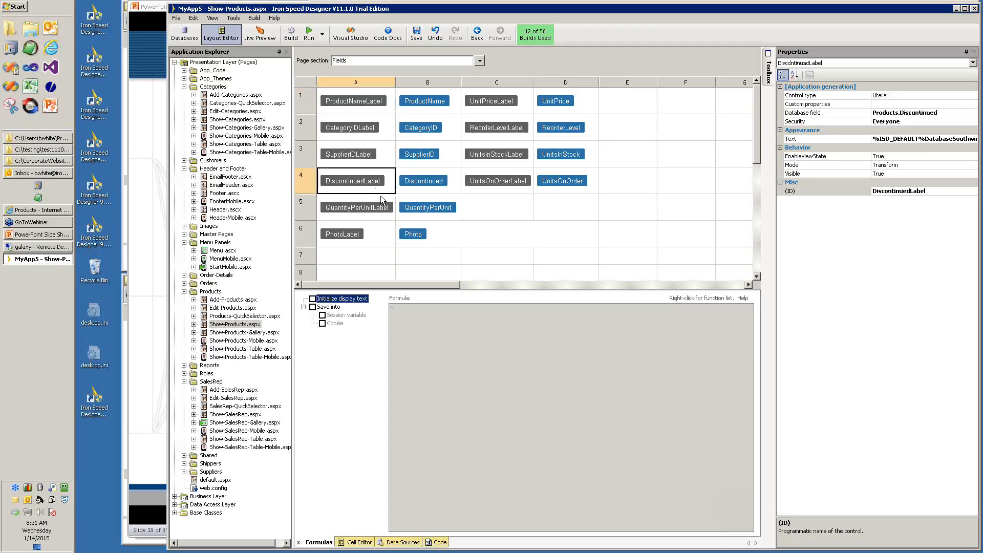
pyautogui.keyDown('shift'); pyautogui.click(429, 189); pyautogui.keyUp('shift')
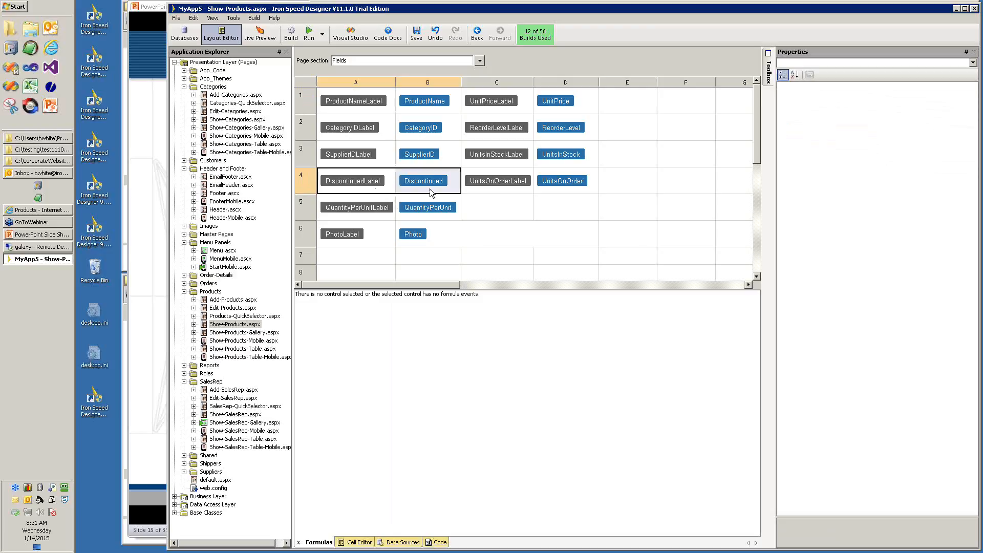
pyautogui.moveTo(430, 191); pyautogui.dragTo(674, 126)
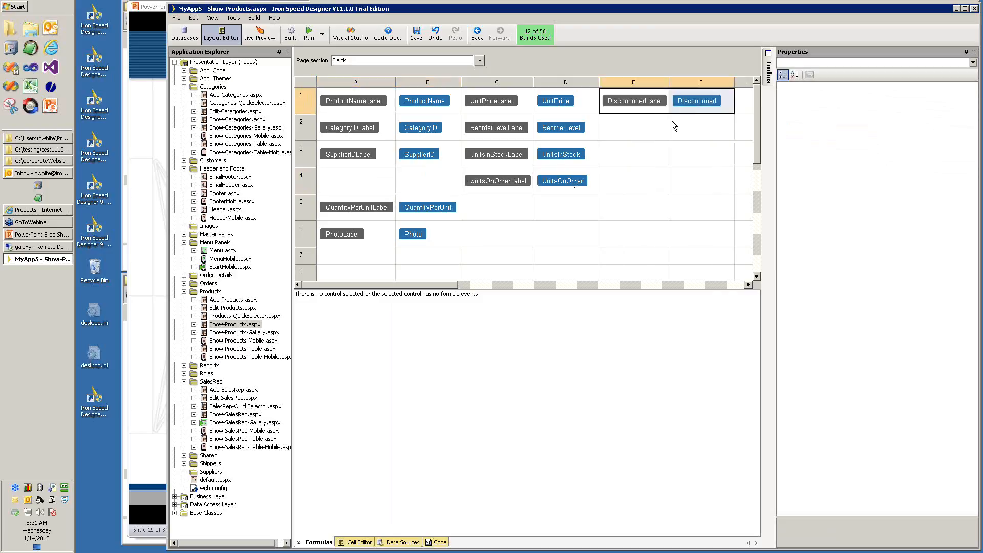
# Move the UnitsOnOrder label and field to cells E2 and F2, and the QuantityPerUnit label and field to E3 and F3.
pyautogui.click(505, 191)
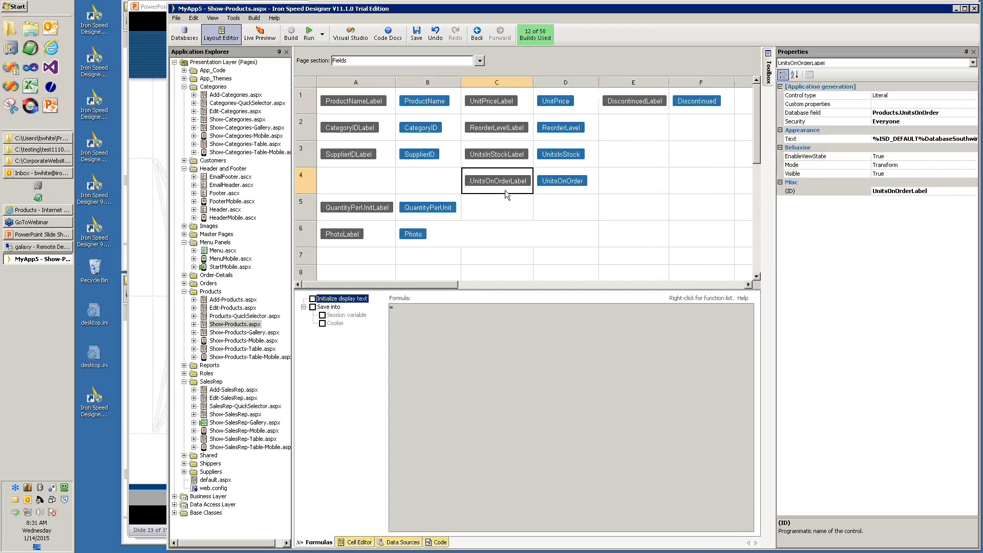
pyautogui.keyDown('shift'); pyautogui.click(551, 189); pyautogui.keyUp('shift')
pyautogui.moveTo(551, 190); pyautogui.dragTo(681, 129)
pyautogui.click(375, 208)
pyautogui.keyDown('shift'); pyautogui.click(410, 209); pyautogui.keyUp('shift')
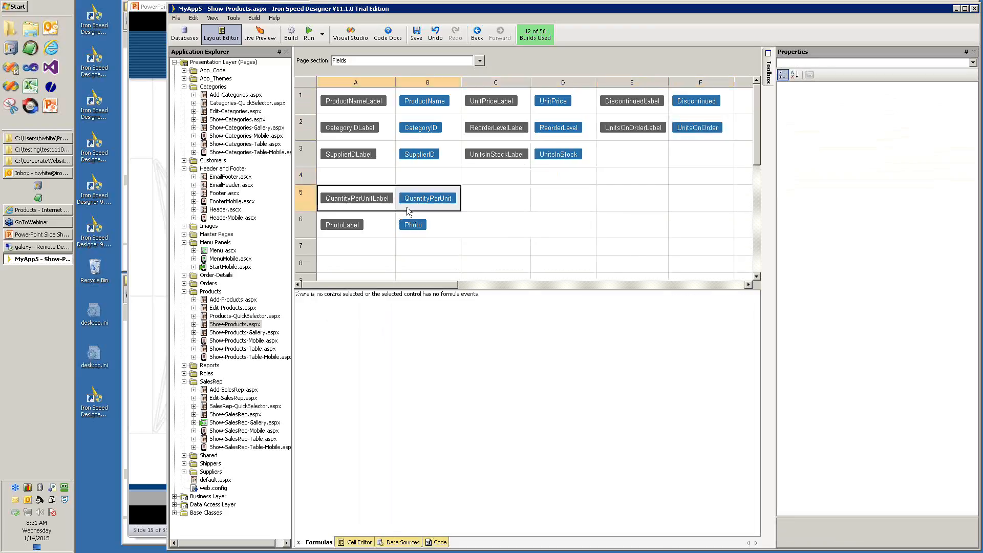
pyautogui.moveTo(410, 210); pyautogui.dragTo(651, 154)
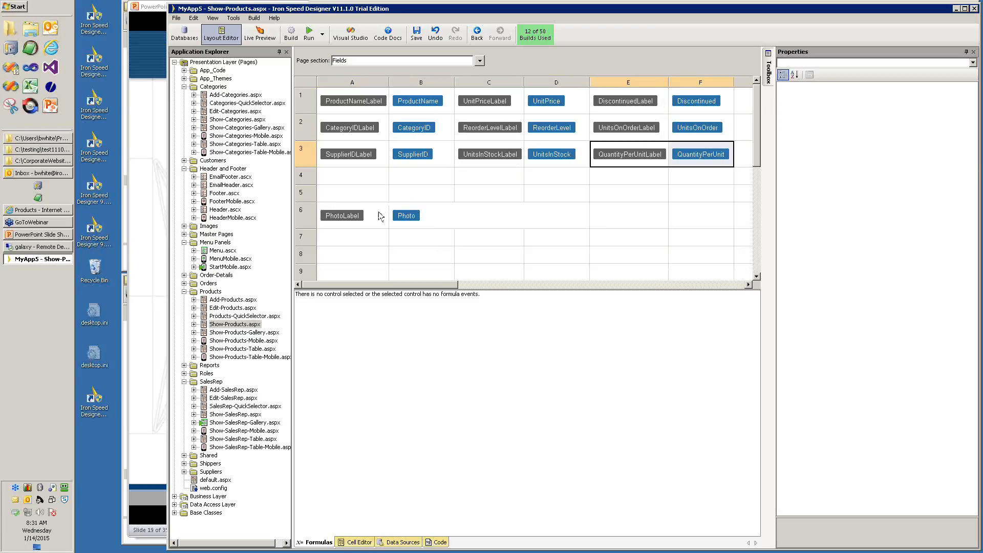
# Check the rearranged Show-Products page in Live Preview, return to the Layout Editor and select the UnitsInStock field.
pyautogui.click(264, 35)
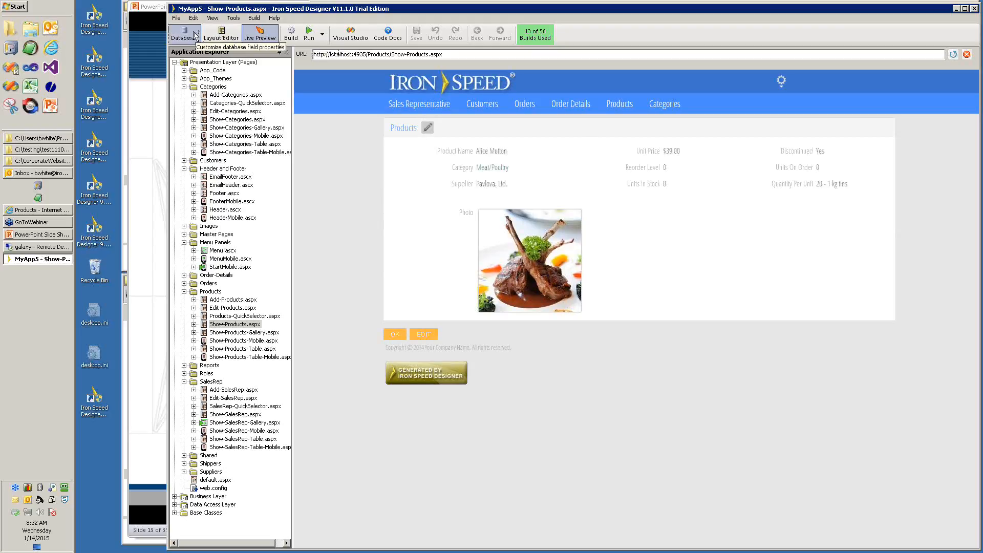
pyautogui.click(223, 39)
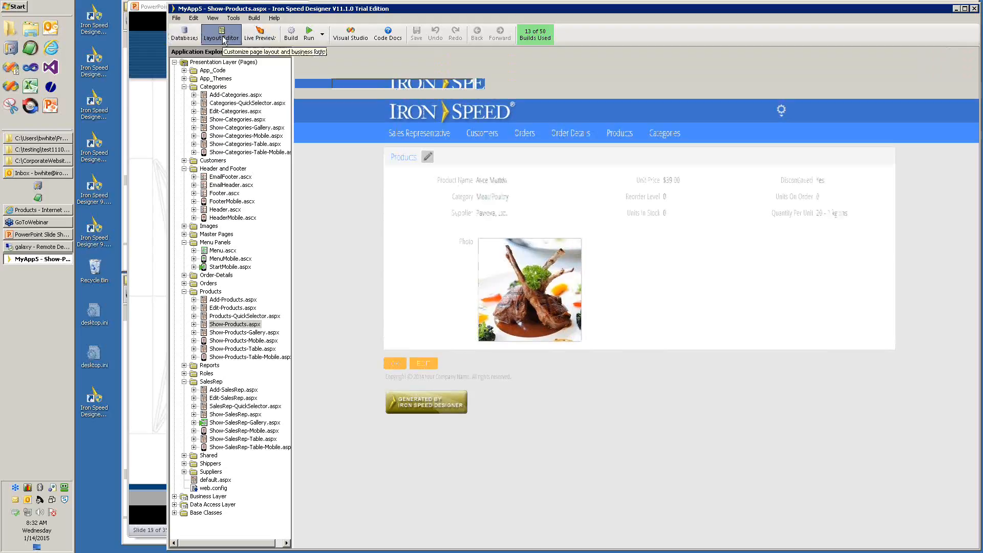
pyautogui.click(563, 162)
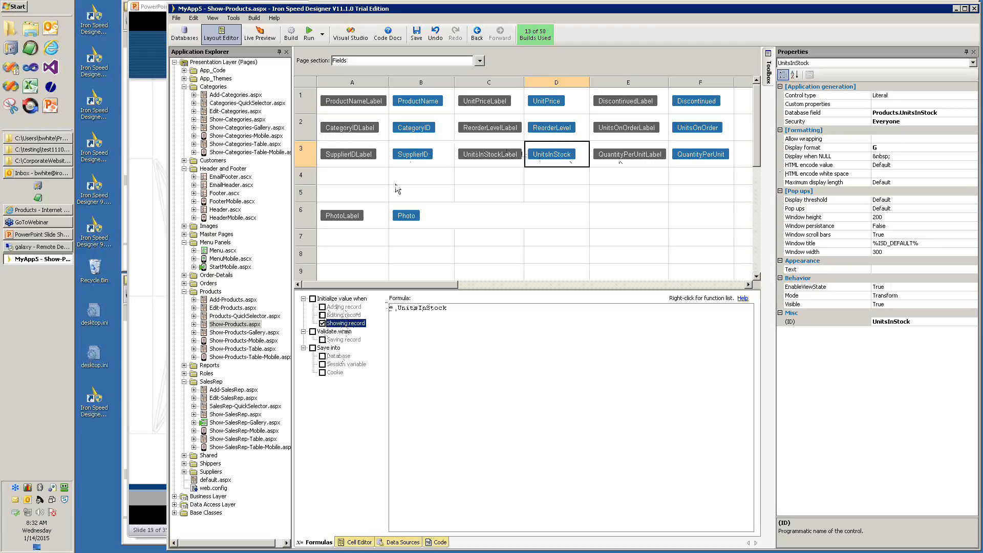
# In the Databases view, set the Validation type of the SalesRep table's Password field to String.
pyautogui.click(184, 34)
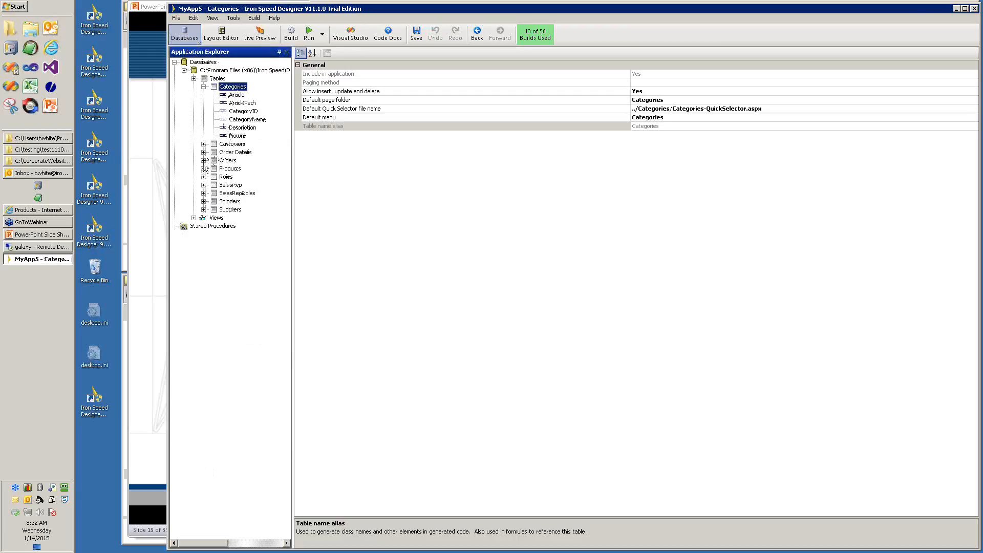
pyautogui.click(204, 185)
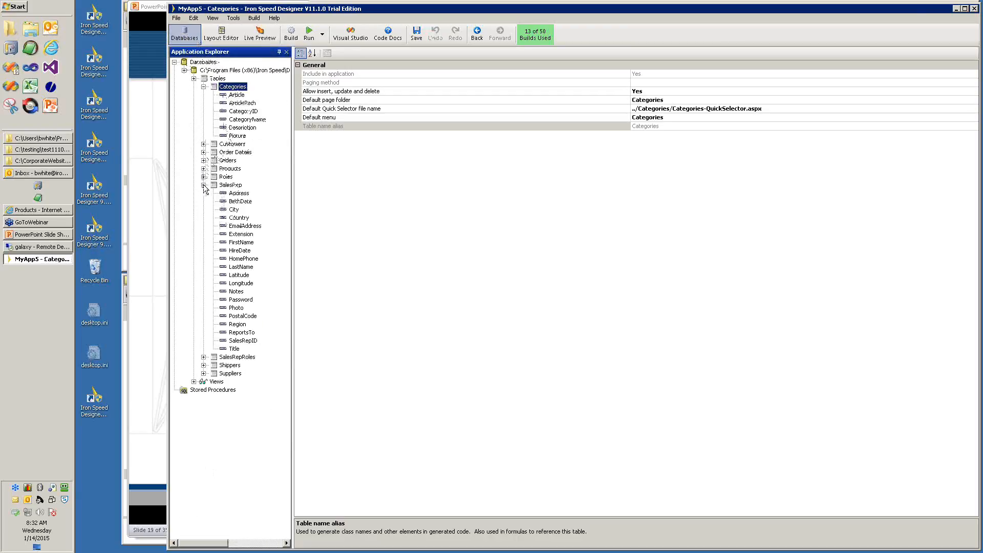
pyautogui.click(240, 300)
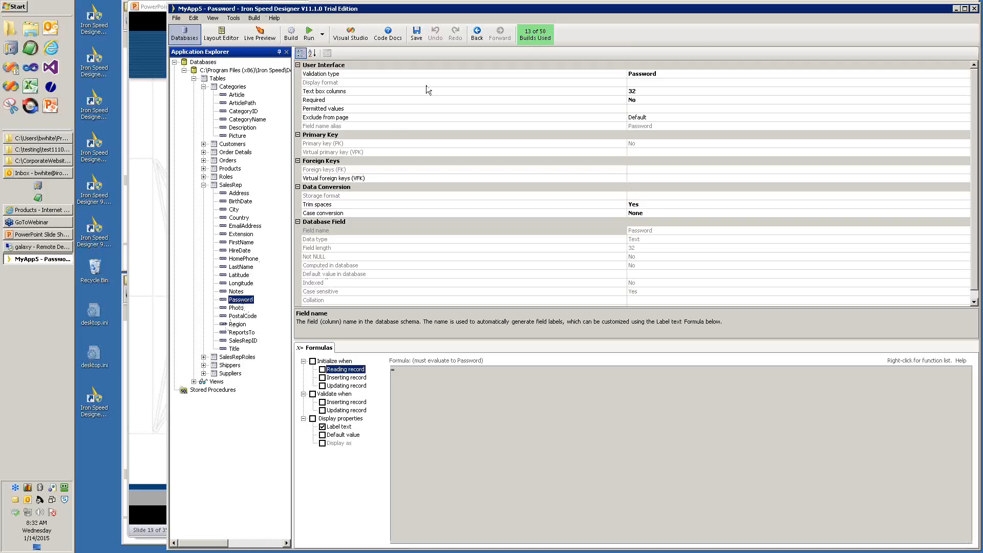
pyautogui.click(683, 74)
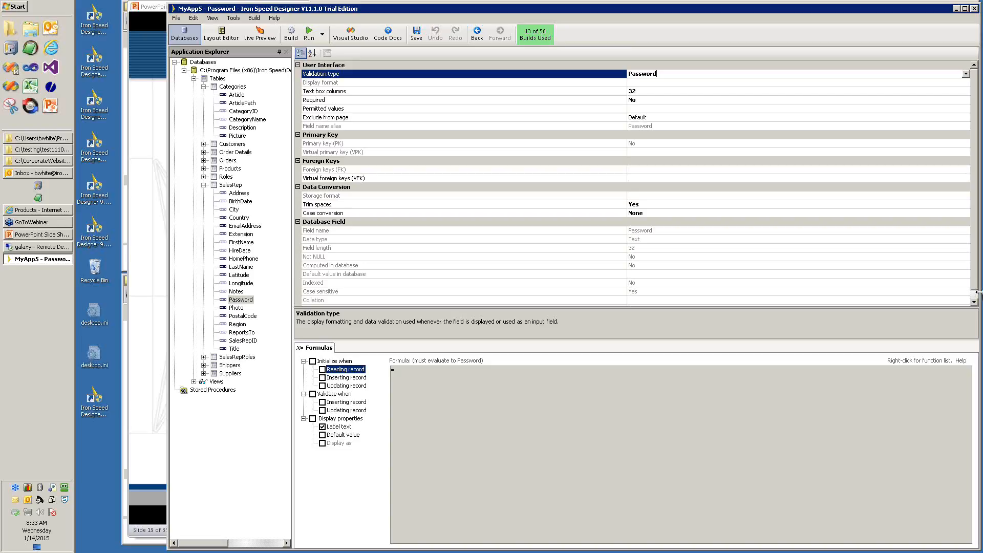
pyautogui.moveTo(975, 292); pyautogui.dragTo(944, 292)
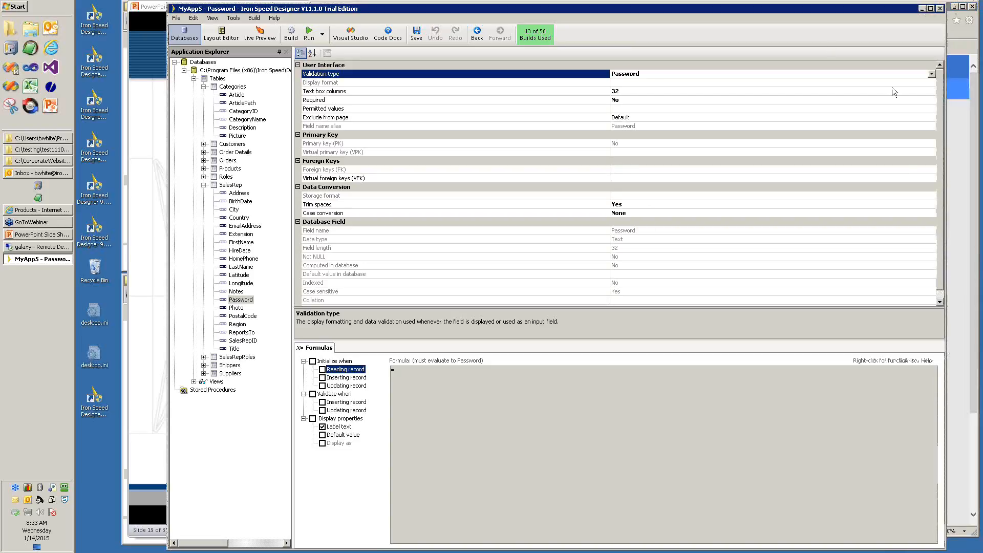
pyautogui.click(932, 74)
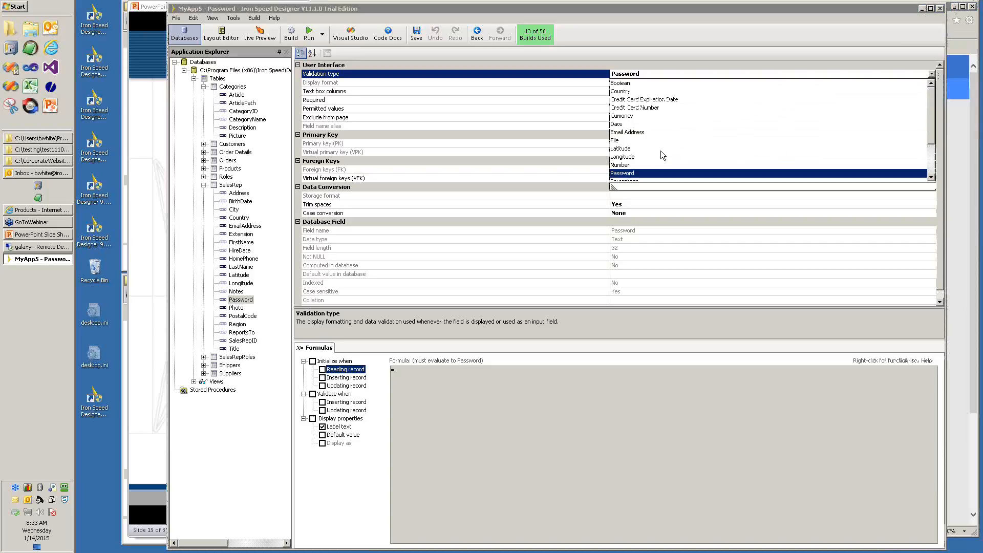
pyautogui.moveTo(935, 114); pyautogui.dragTo(931, 145)
pyautogui.click(619, 142)
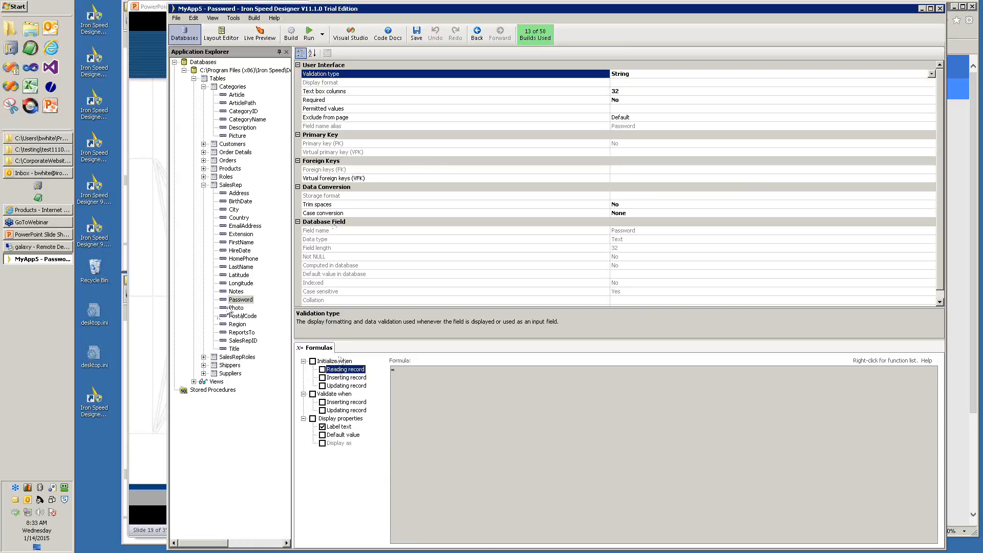
# For the SalesRep Password field, enable initialization when reading a record and set its formula to = DecryptData(Password).
pyautogui.click(239, 300)
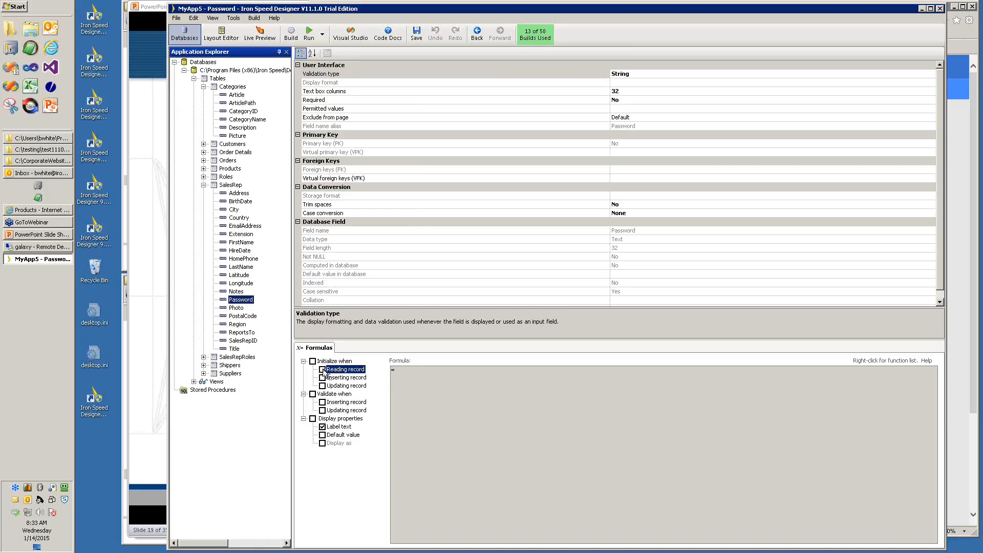
pyautogui.click(323, 370)
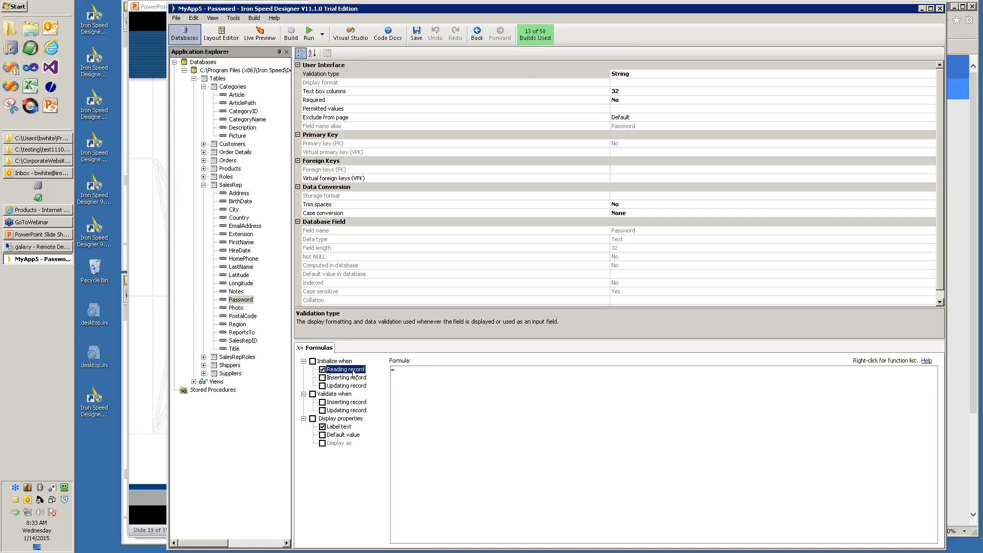
pyautogui.click(409, 372)
pyautogui.rightClick(407, 372)
pyautogui.moveTo(430, 382)
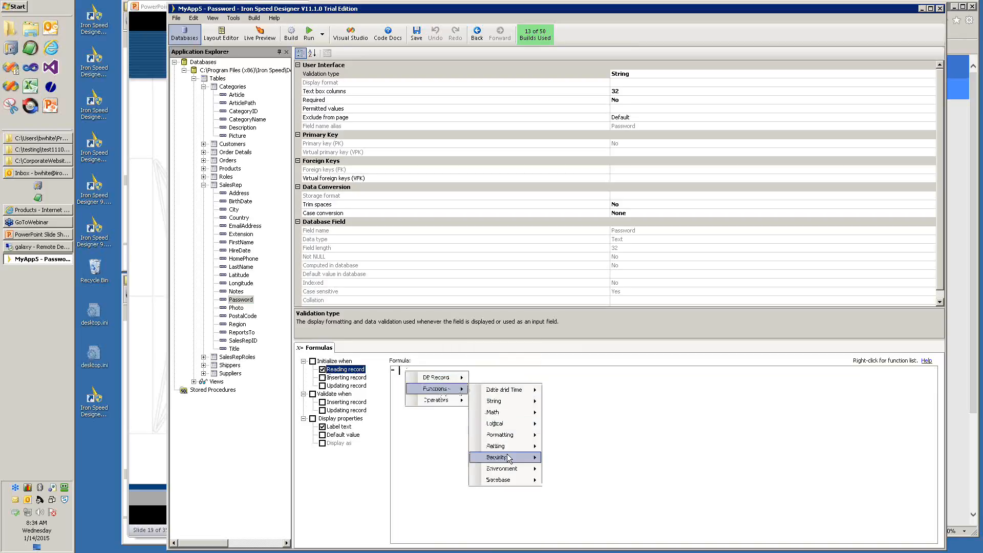
pyautogui.moveTo(512, 459)
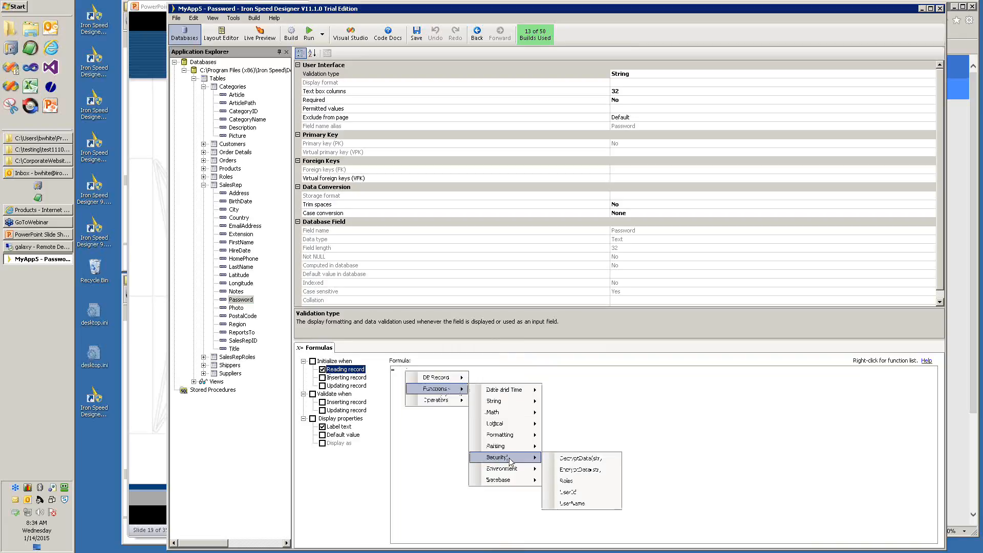
pyautogui.click(571, 459)
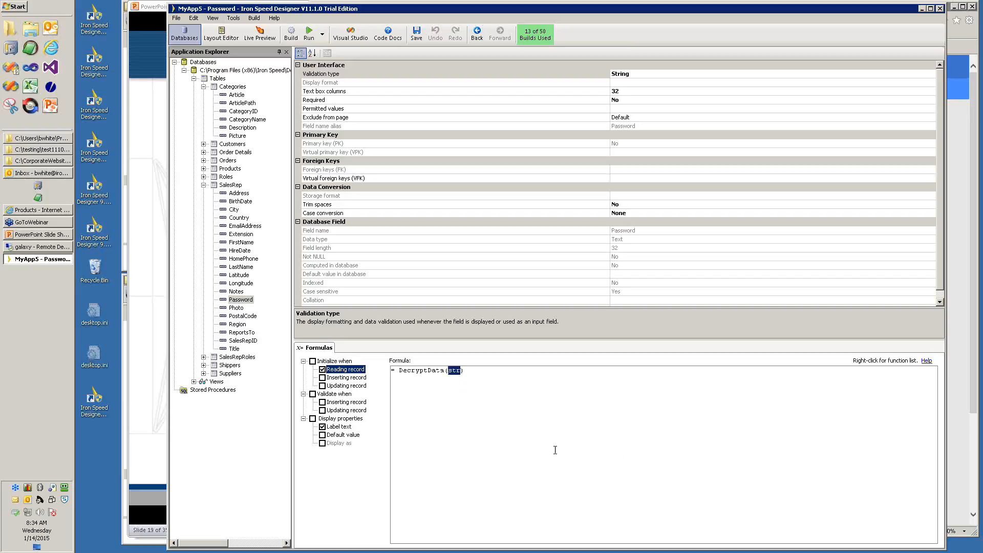
pyautogui.rightClick(454, 369)
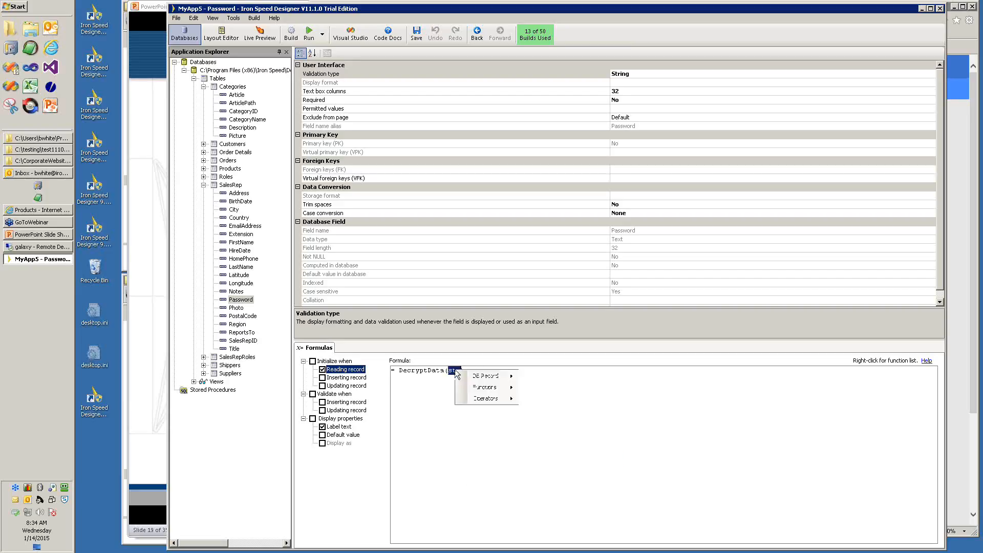
pyautogui.moveTo(473, 380)
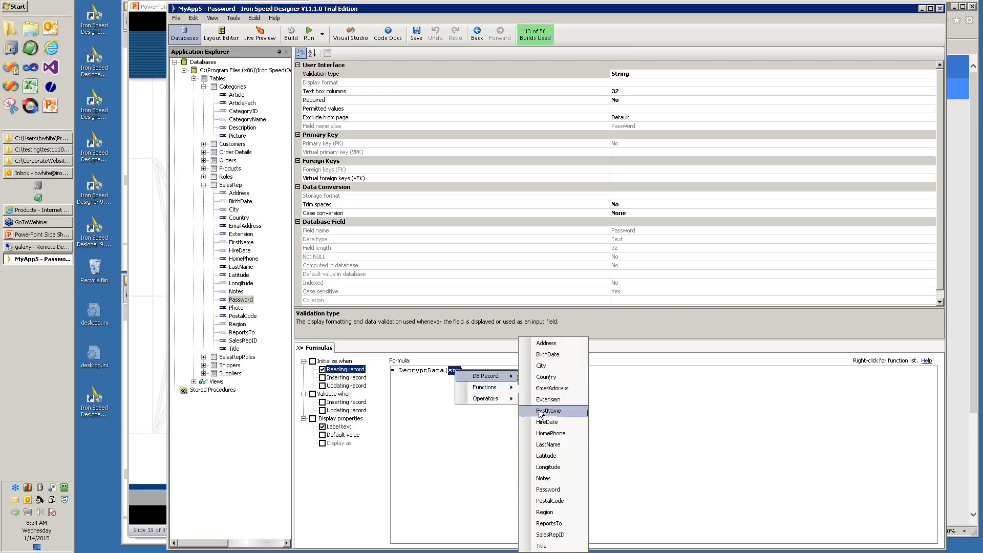
pyautogui.click(548, 489)
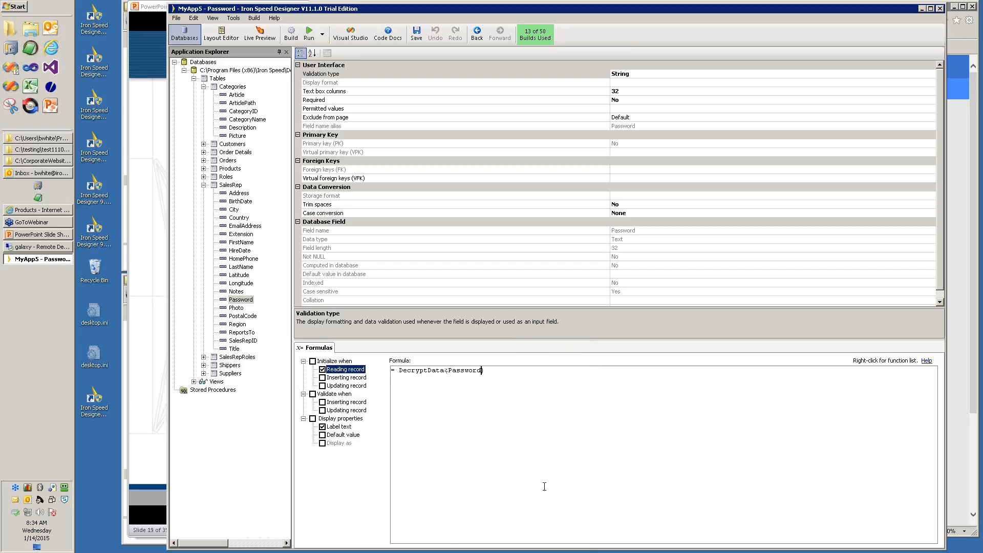
# Enable initialization when inserting a record for the Password field and build the formula = EncryptData(Password).
pyautogui.click(323, 378)
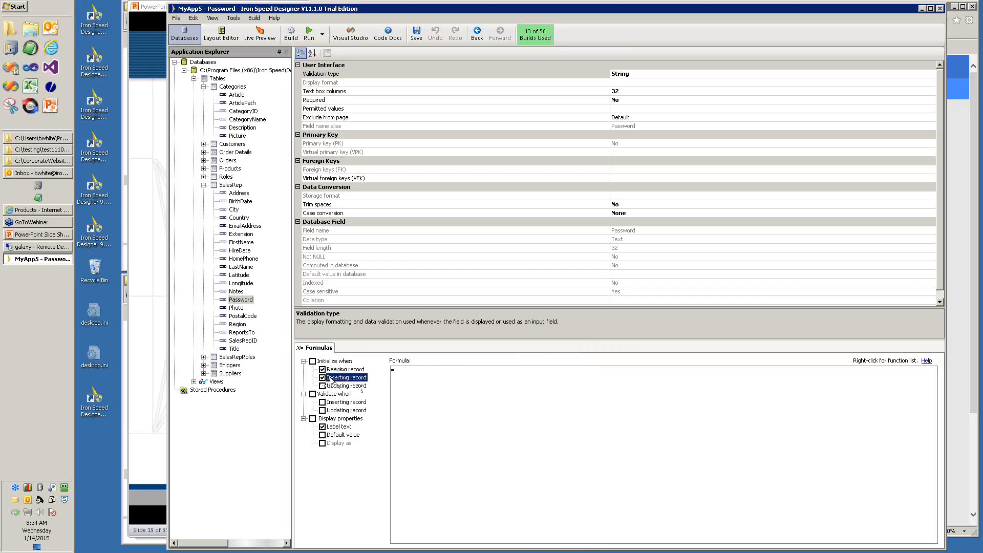
pyautogui.rightClick(402, 370)
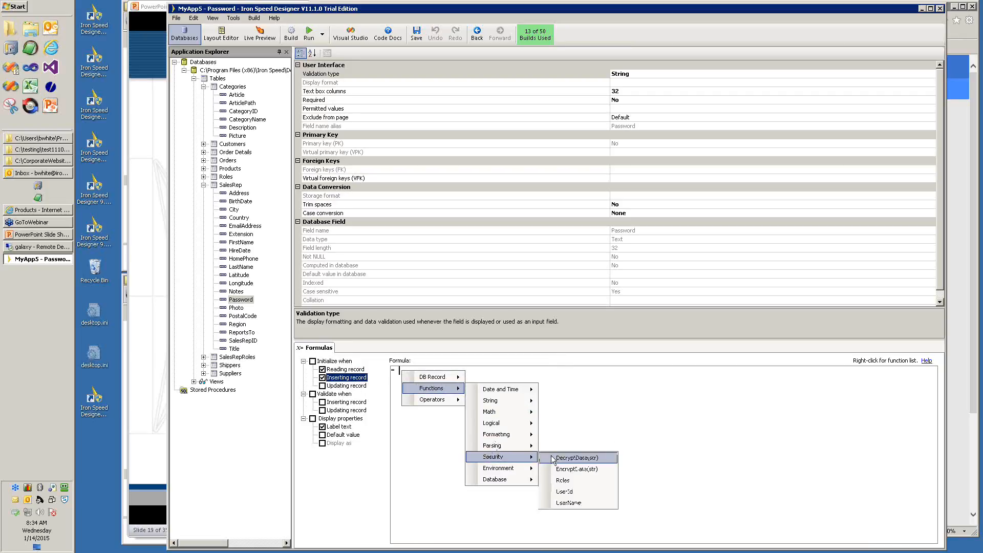
pyautogui.click(573, 469)
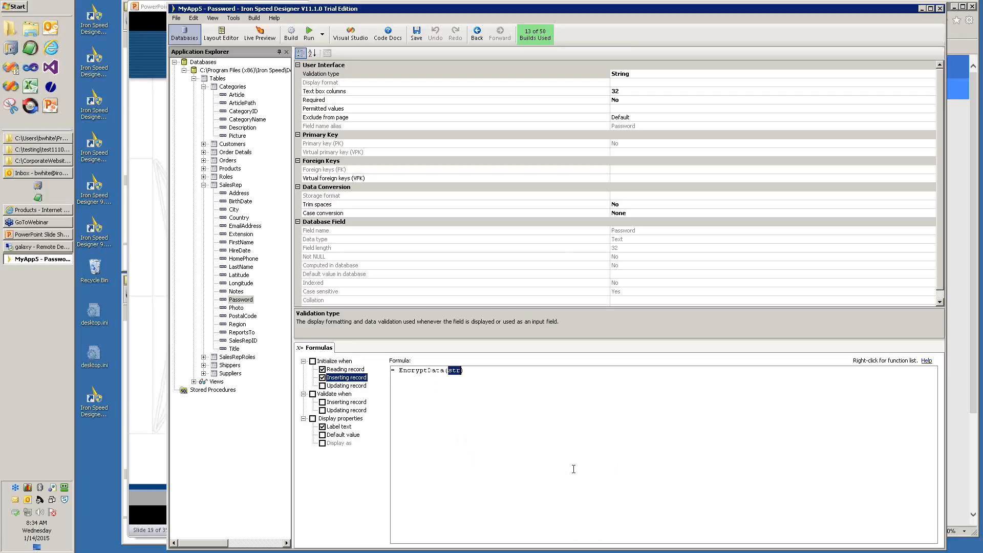
pyautogui.rightClick(453, 371)
pyautogui.moveTo(479, 379)
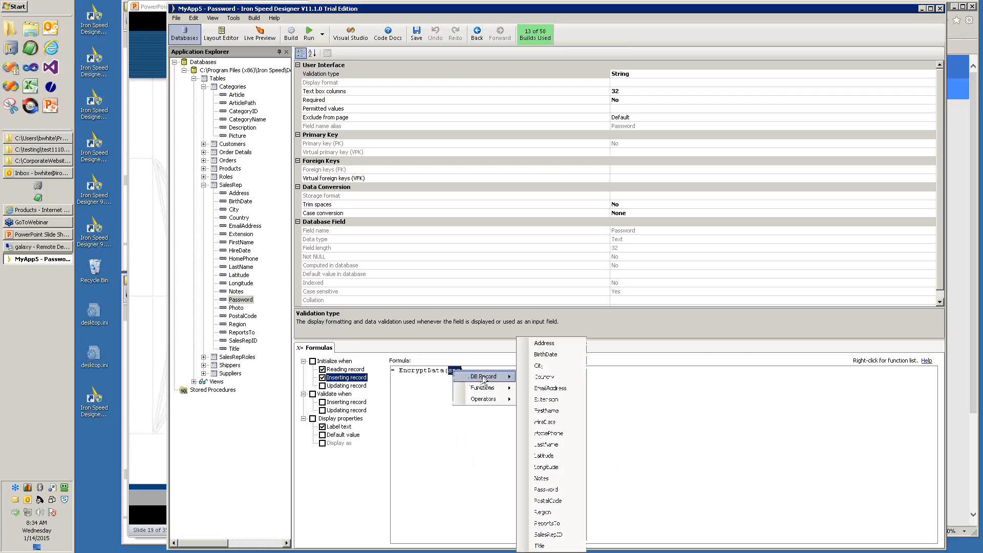
pyautogui.click(553, 490)
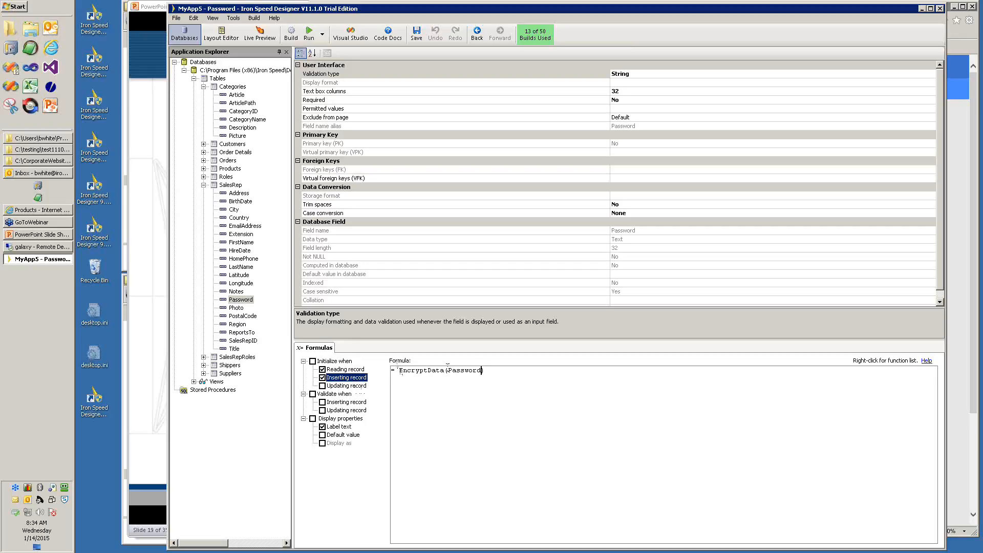
# Copy the EncryptData(Password) formula from the inserting-record event and use it for initialization when updating a record.
pyautogui.moveTo(494, 371); pyautogui.dragTo(378, 371)
pyautogui.hotkey('ctrl', 'c')
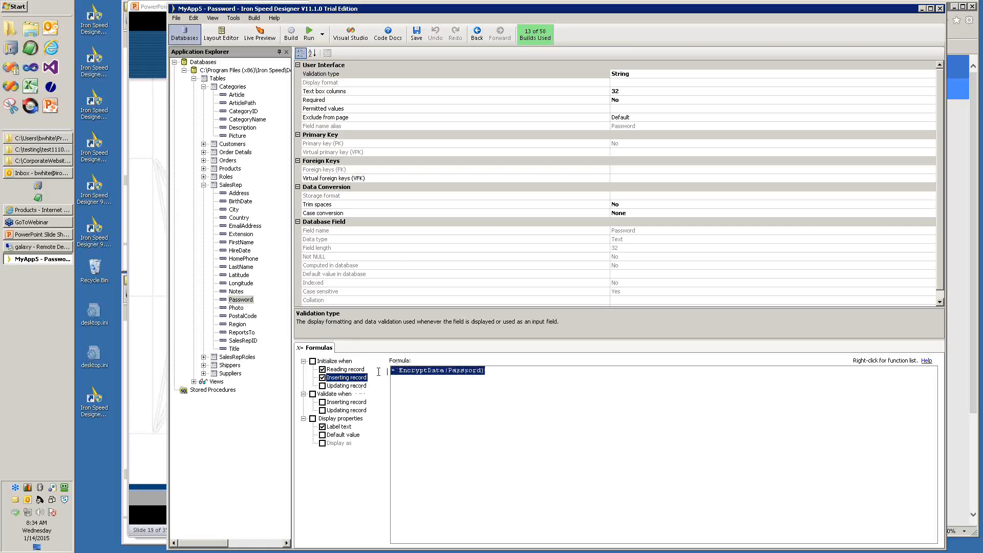
pyautogui.click(326, 387)
pyautogui.click(323, 386)
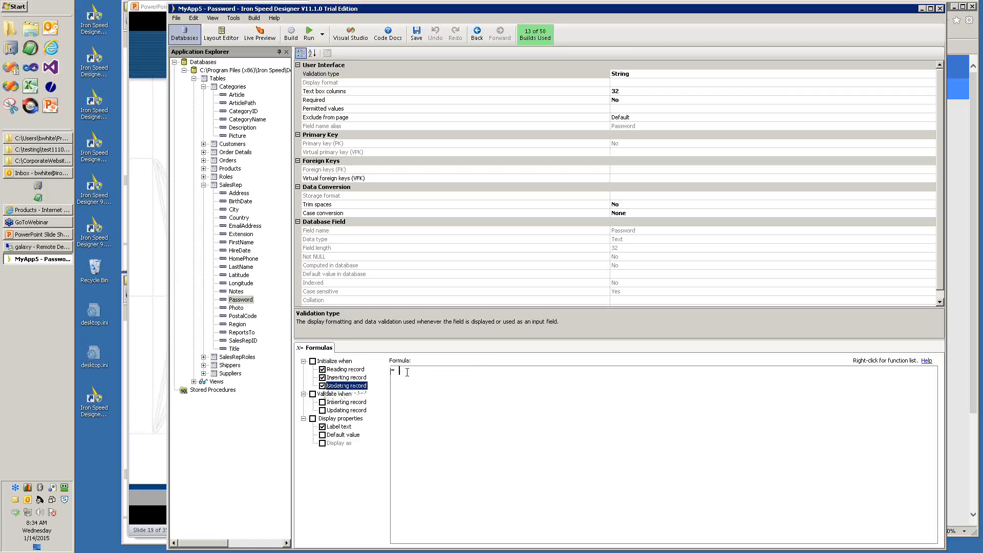
pyautogui.hotkey('ctrl', 'a')
pyautogui.hotkey('ctrl', 'v')
pyautogui.press('Return')
# Return to the Layout Editor, then switch to the PowerPoint slide show and advance to the Questions slide.
pyautogui.moveTo(39, 251)
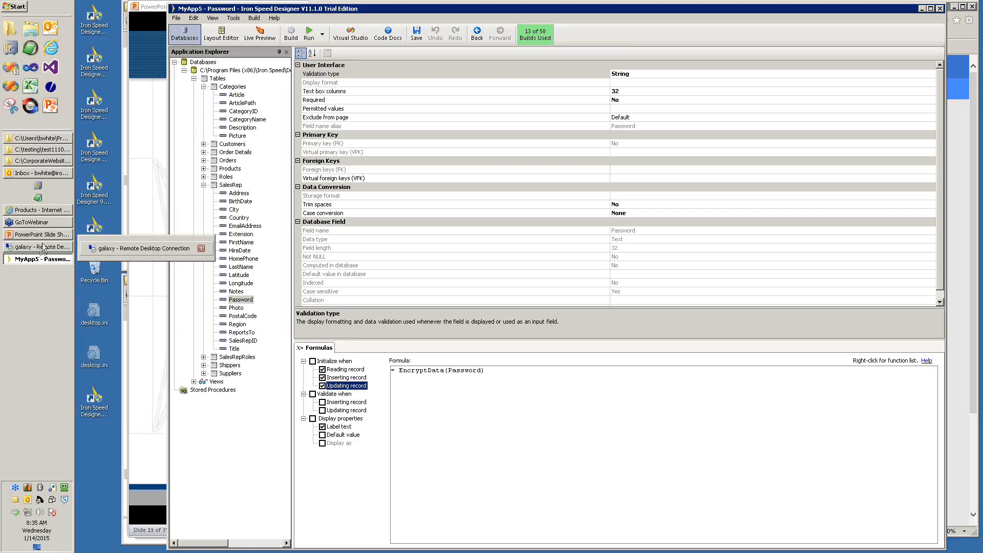
pyautogui.click(230, 46)
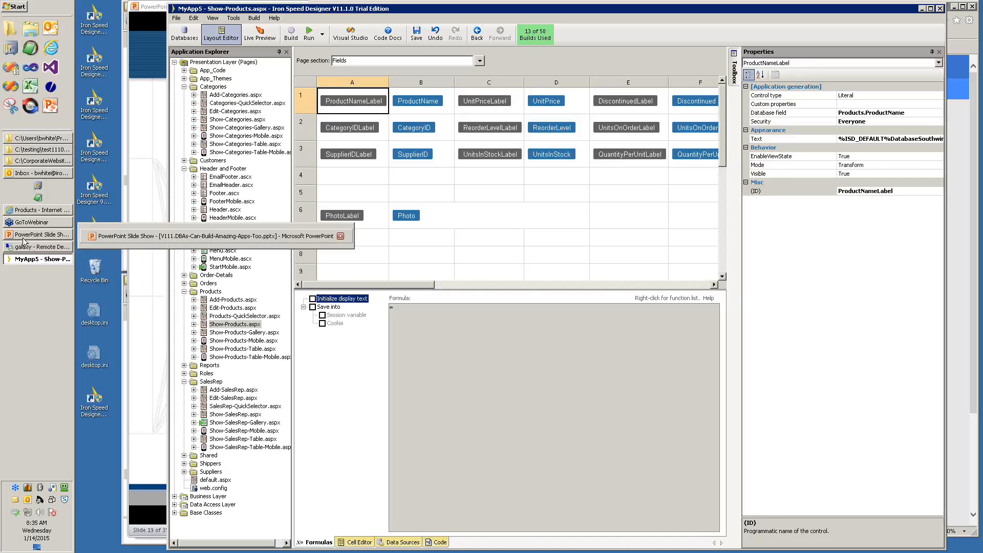
pyautogui.click(31, 234)
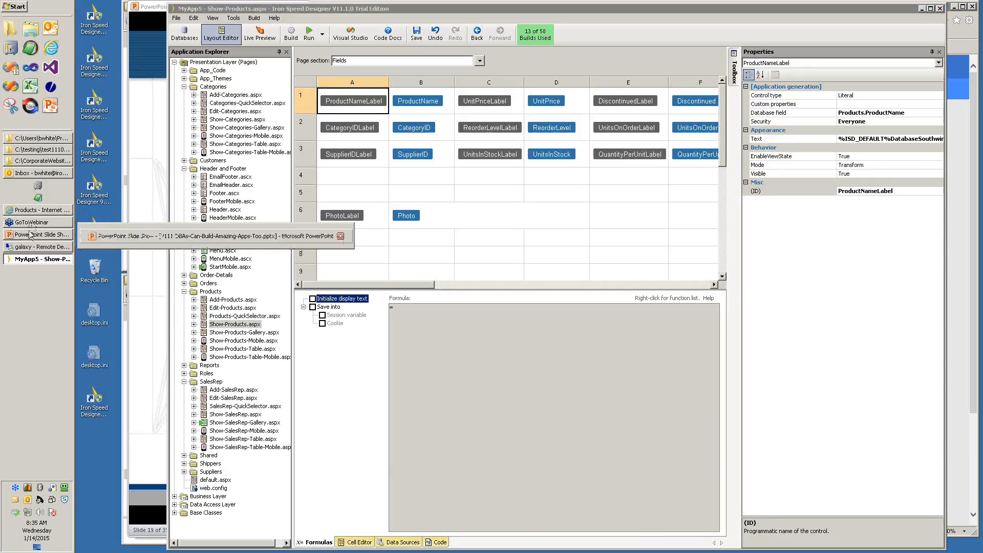
pyautogui.press('Right')
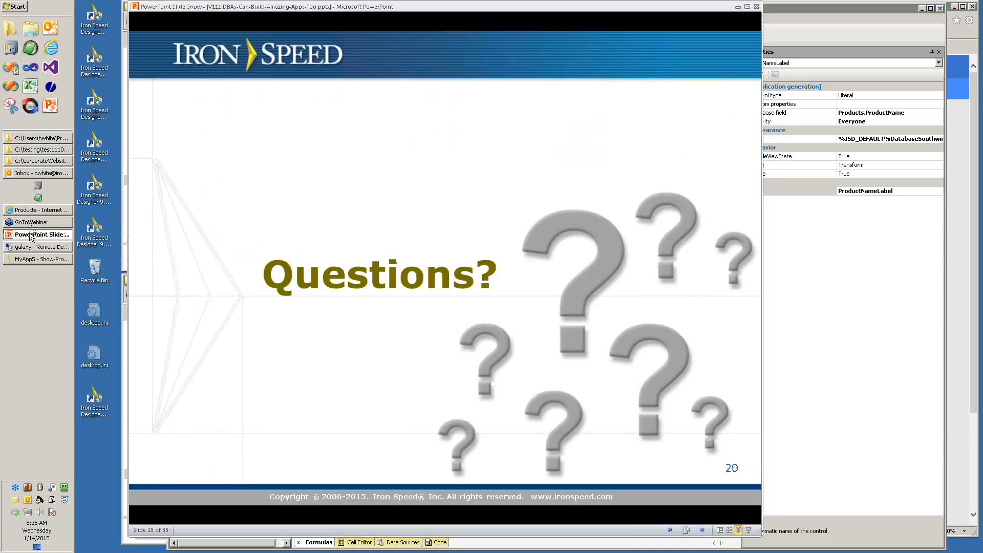
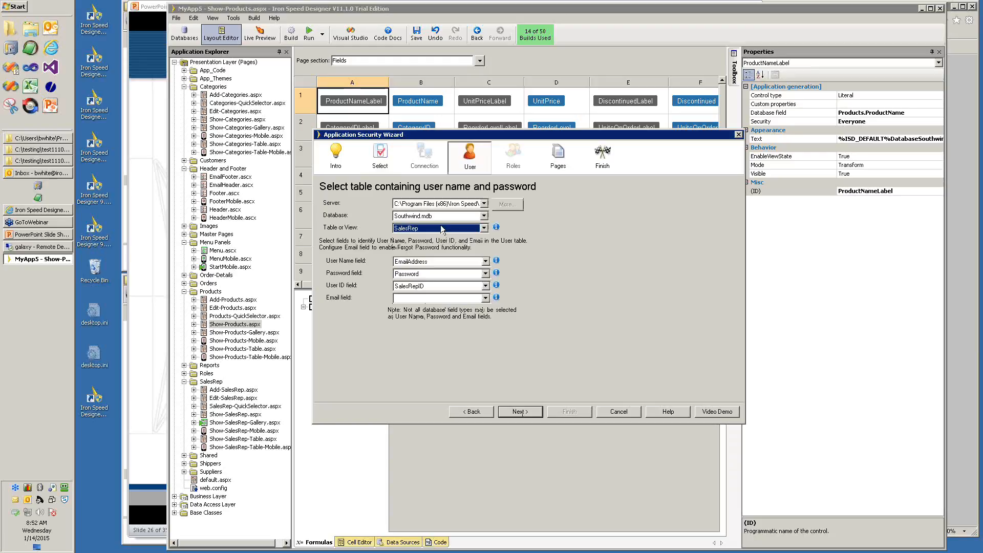
# In the Application Security Wizard, set the user name and password fields to LastName and the email field to EmailAddress, then continue to page permissions.
pyautogui.click(438, 262)
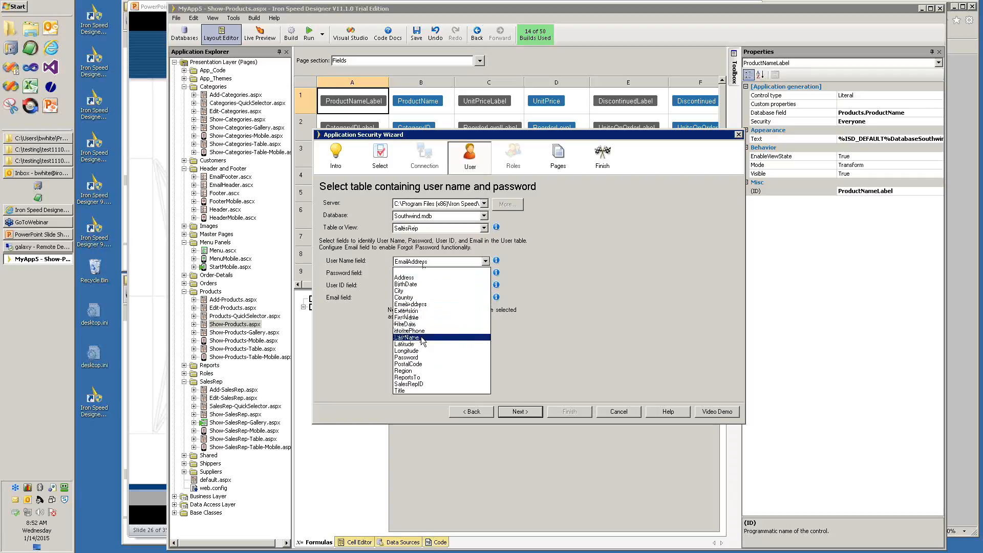
pyautogui.click(420, 336)
pyautogui.click(428, 275)
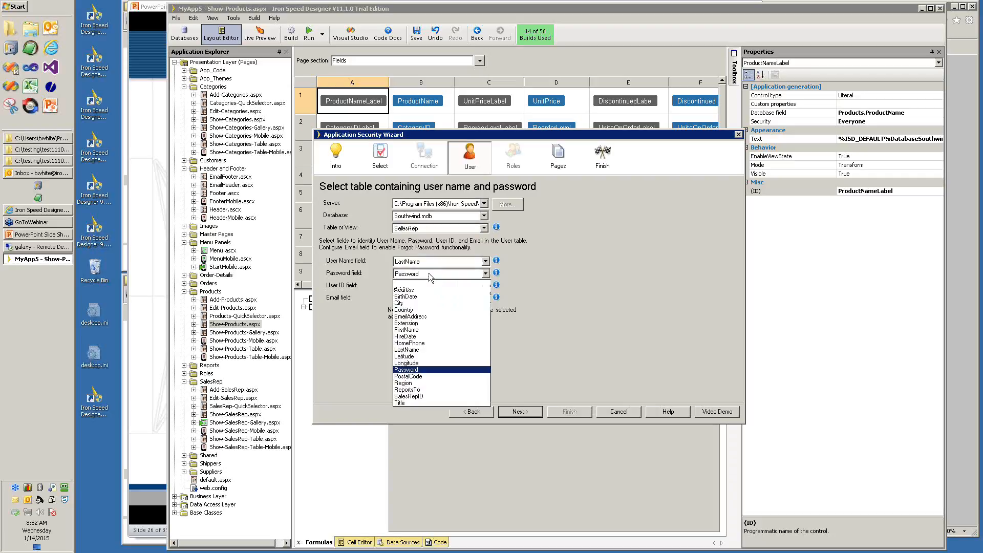
pyautogui.click(419, 350)
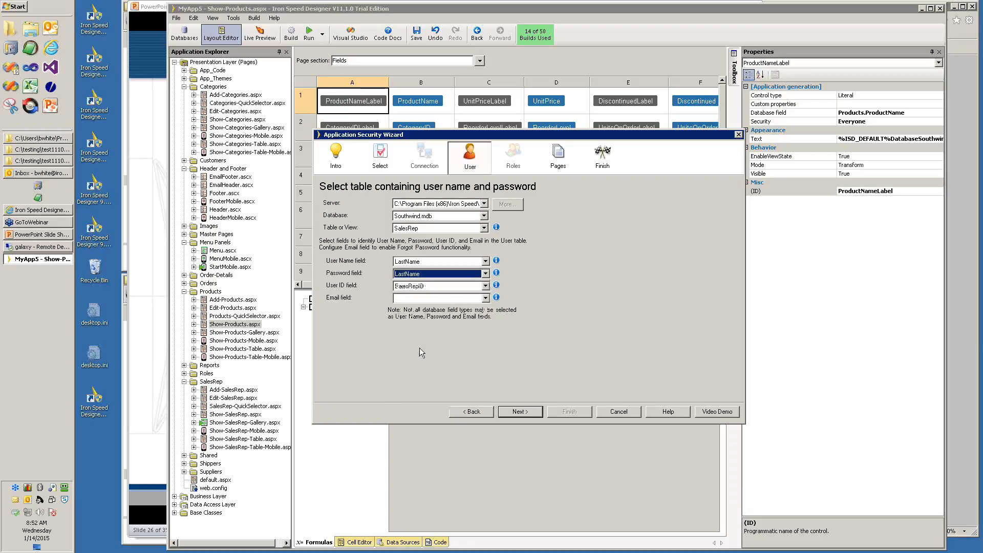
pyautogui.click(436, 299)
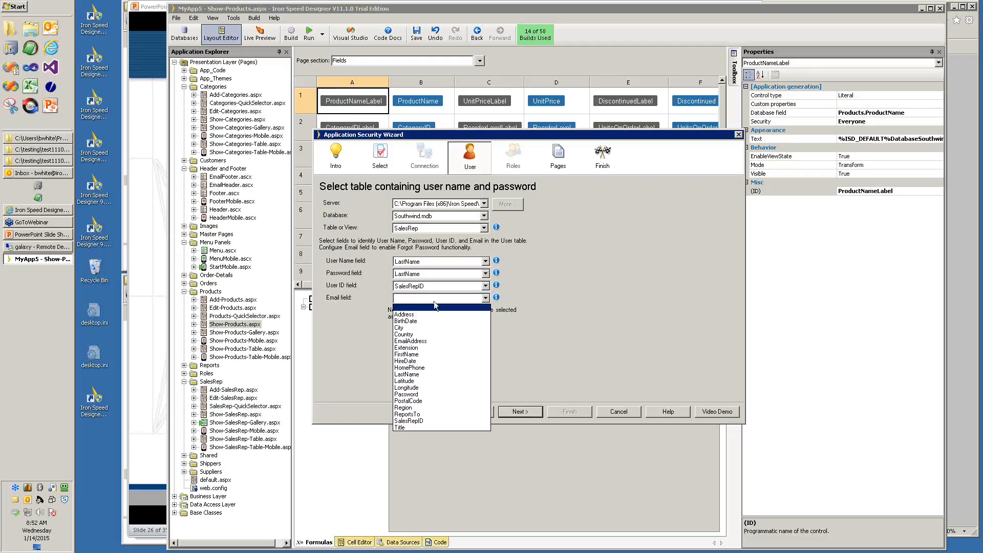
pyautogui.click(411, 341)
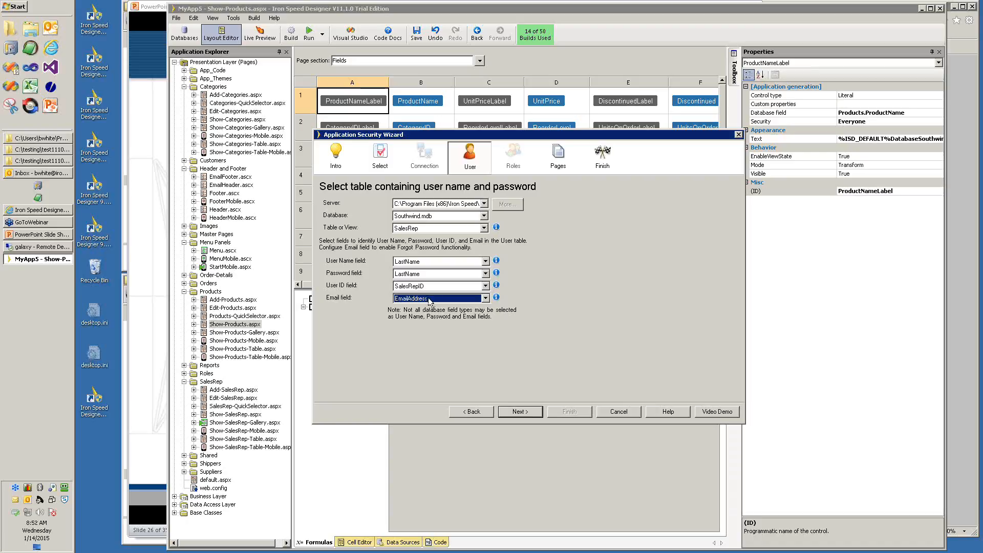
pyautogui.click(519, 412)
pyautogui.click(519, 411)
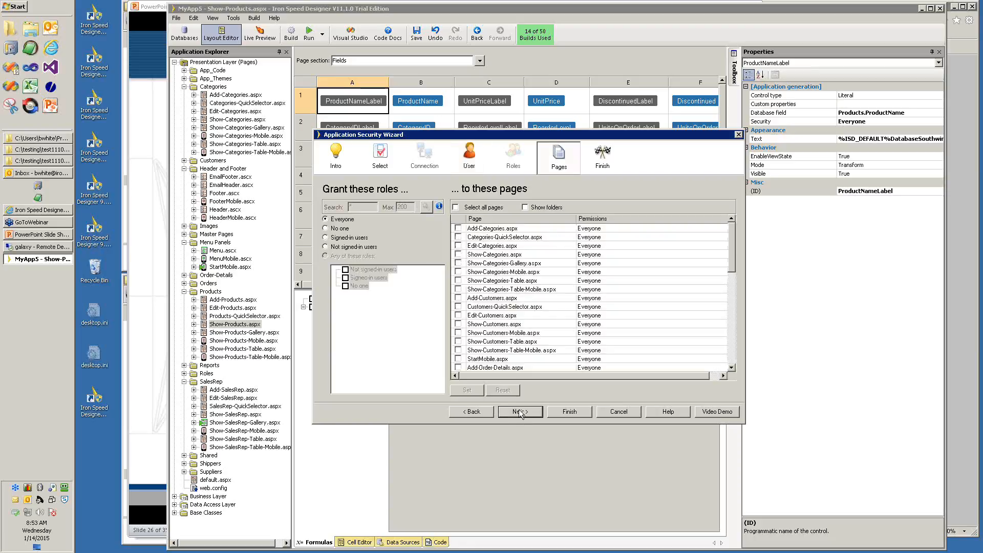
# Restrict the Add-Categories.aspx page to signed-in users and finish the wizard to apply the security settings.
pyautogui.click(326, 238)
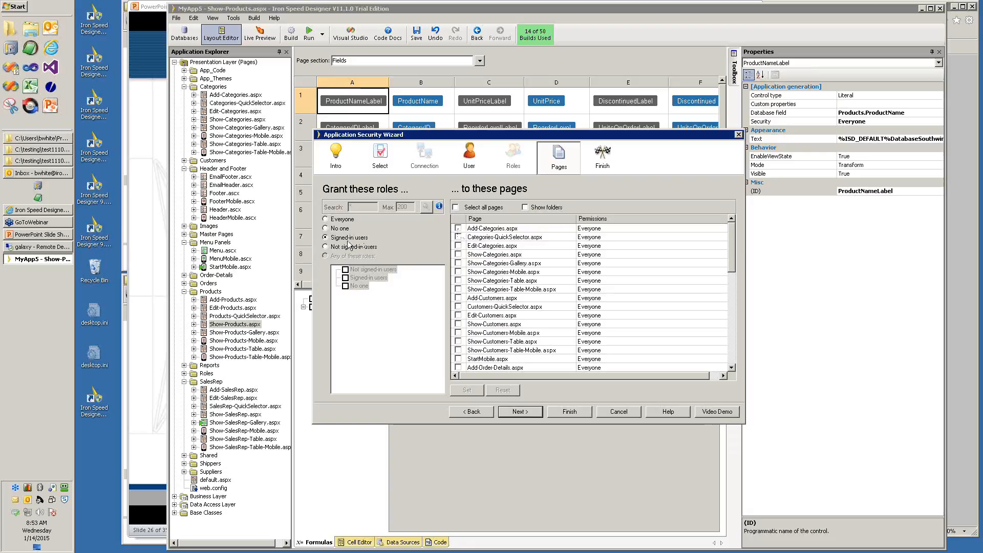
pyautogui.click(459, 229)
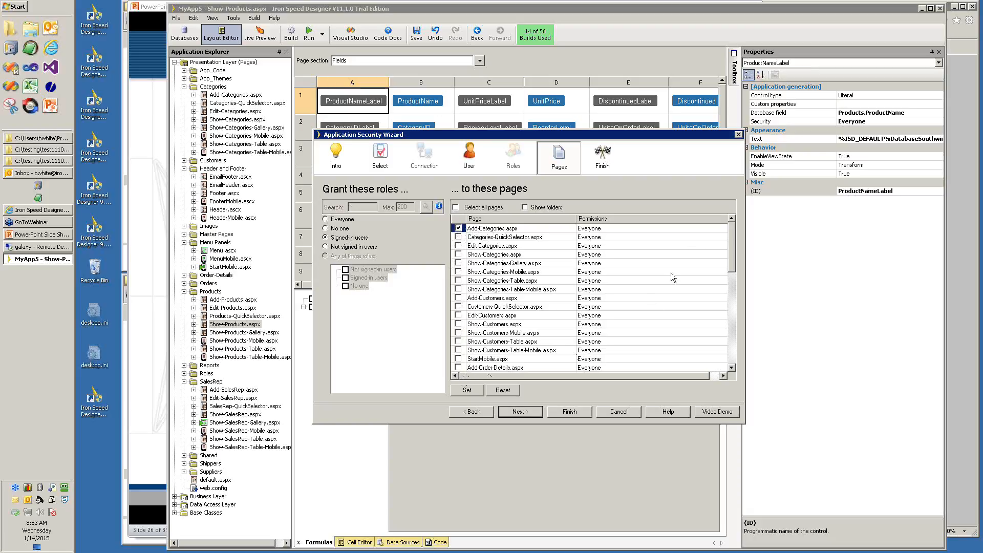
pyautogui.moveTo(733, 245)
pyautogui.mouseDown()
pyautogui.moveTo(732, 338)
pyautogui.moveTo(734, 239)
pyautogui.mouseUp()
pyautogui.click(459, 228)
pyautogui.click(480, 391)
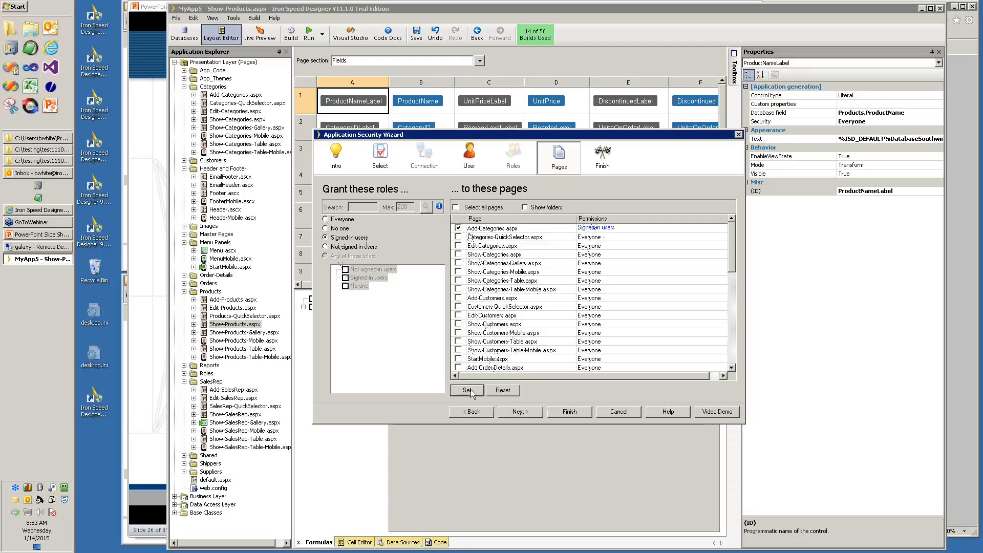
pyautogui.click(527, 410)
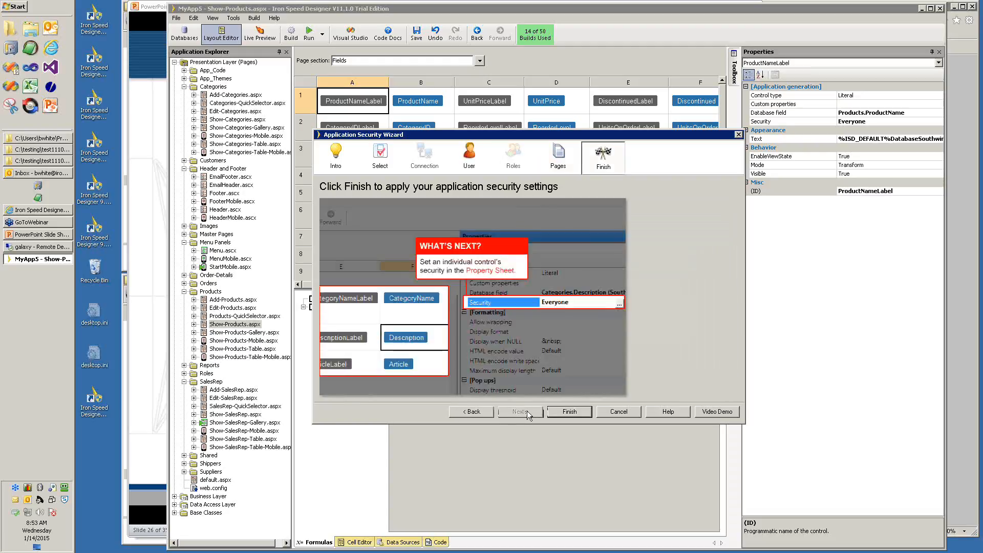
pyautogui.click(567, 410)
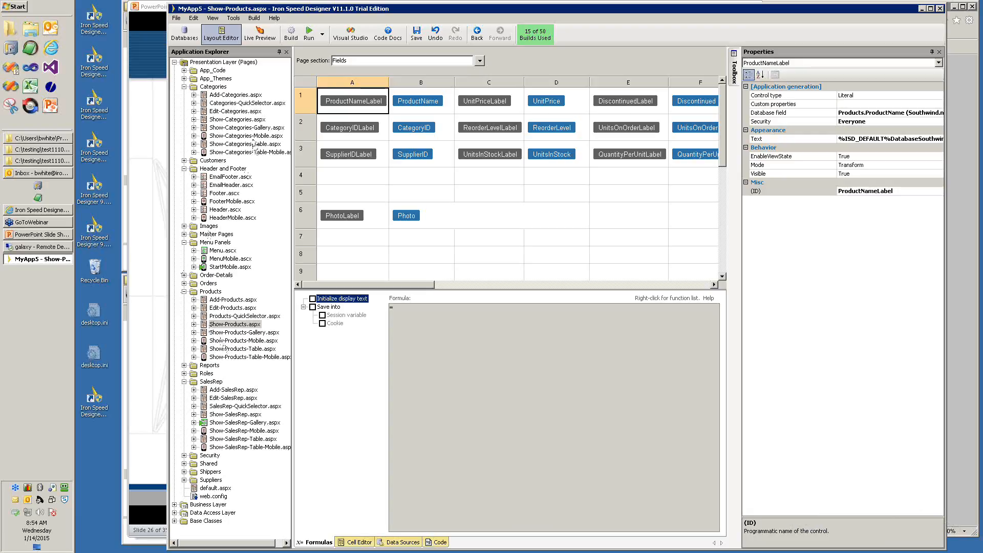
# Run the application in the browser and request its Add Categories page while not signed in.
pyautogui.click(308, 33)
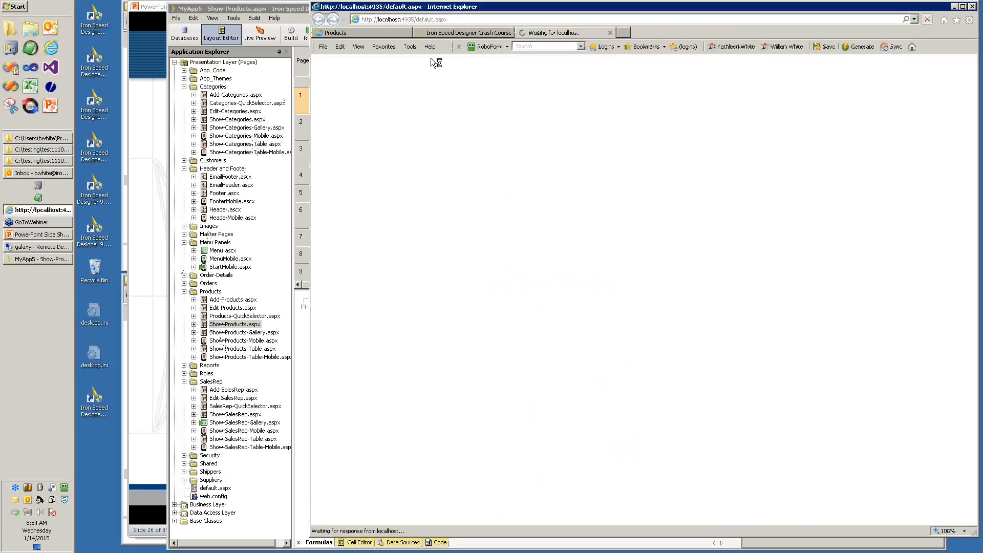
pyautogui.click(393, 34)
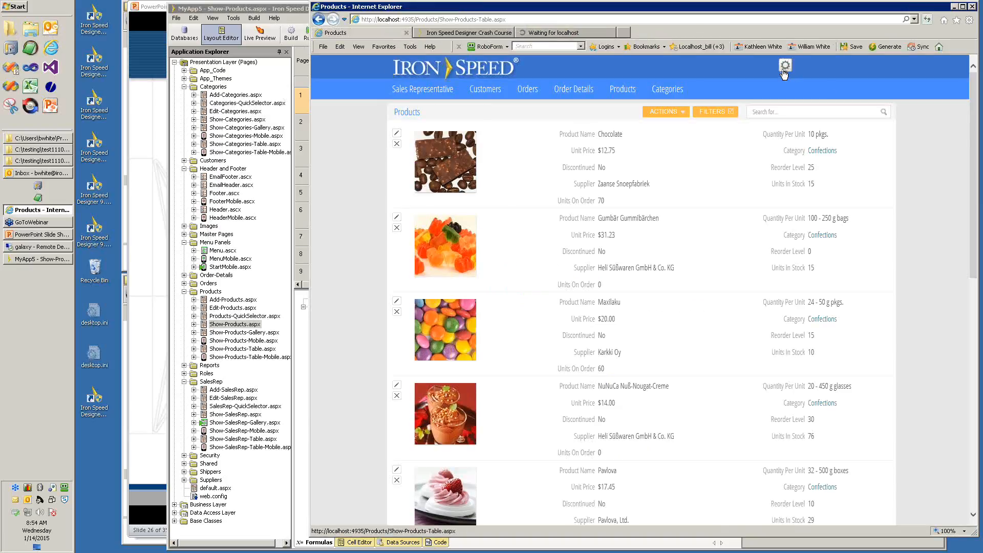
pyautogui.click(577, 34)
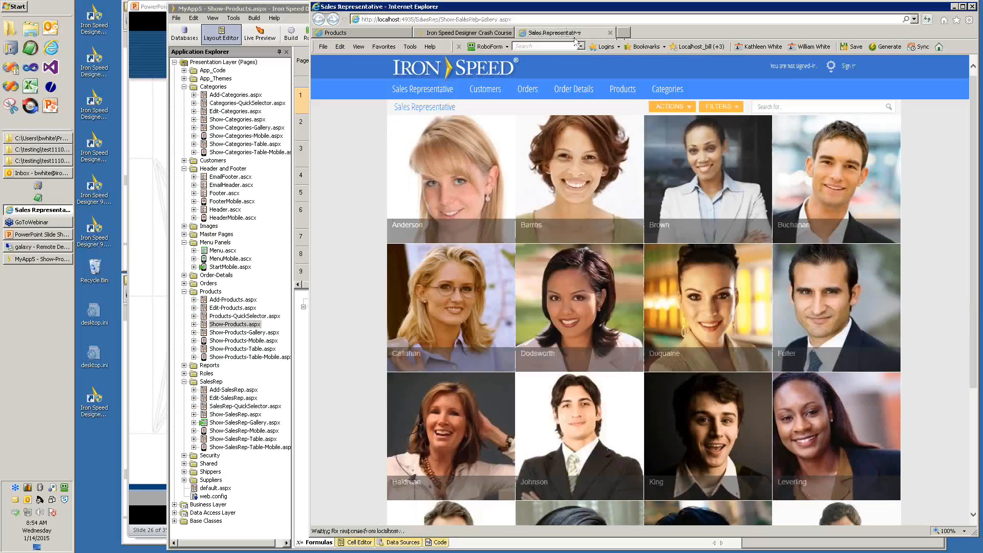
pyautogui.click(849, 67)
pyautogui.moveTo(665, 90)
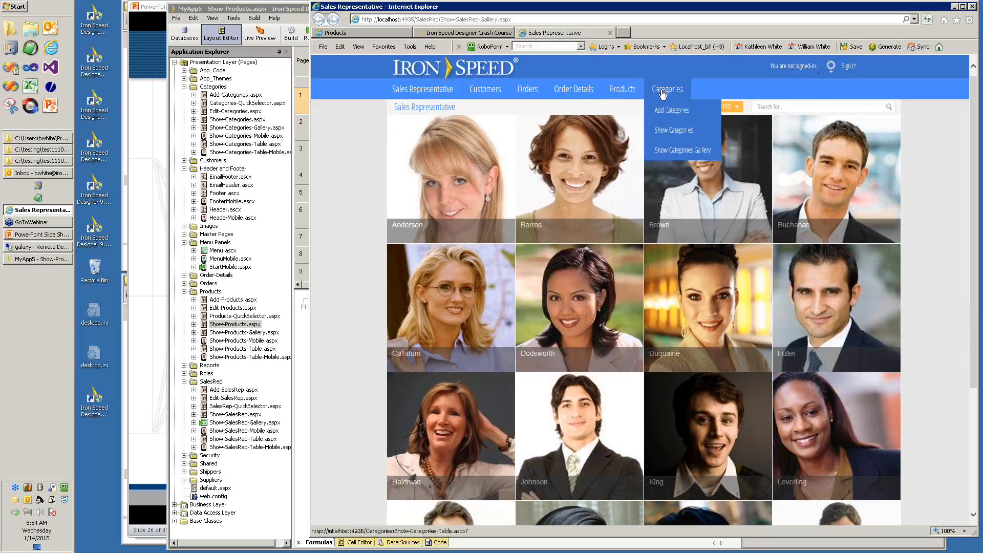
pyautogui.click(666, 111)
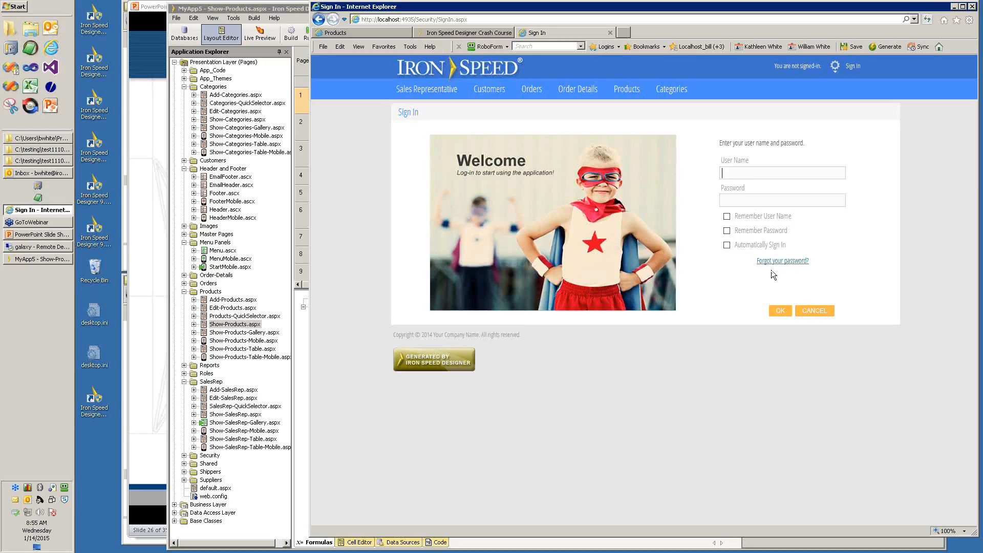
# Sign in to the application with the sales representative's user name and the account password.
pyautogui.click(740, 174)
pyautogui.write('f')
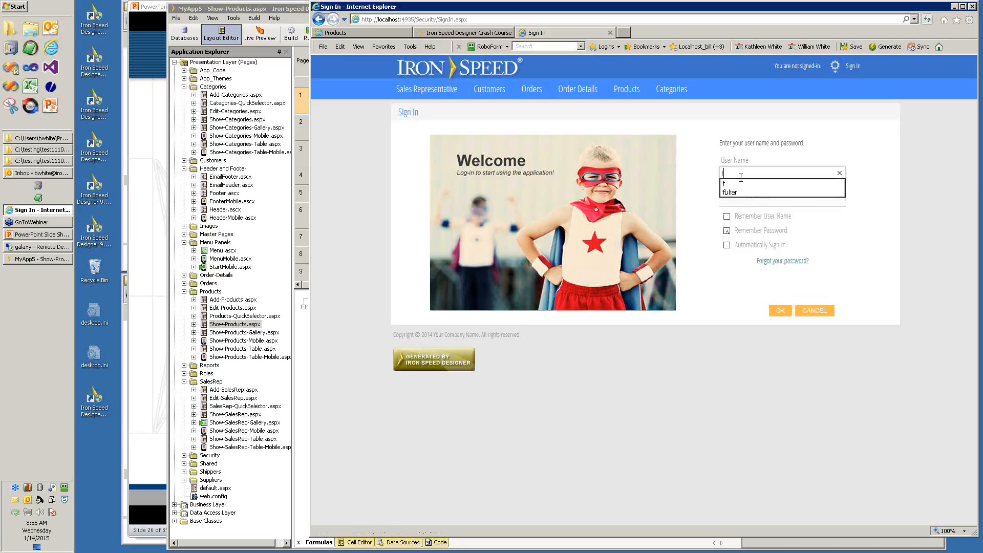
pyautogui.click(732, 193)
pyautogui.write('••')
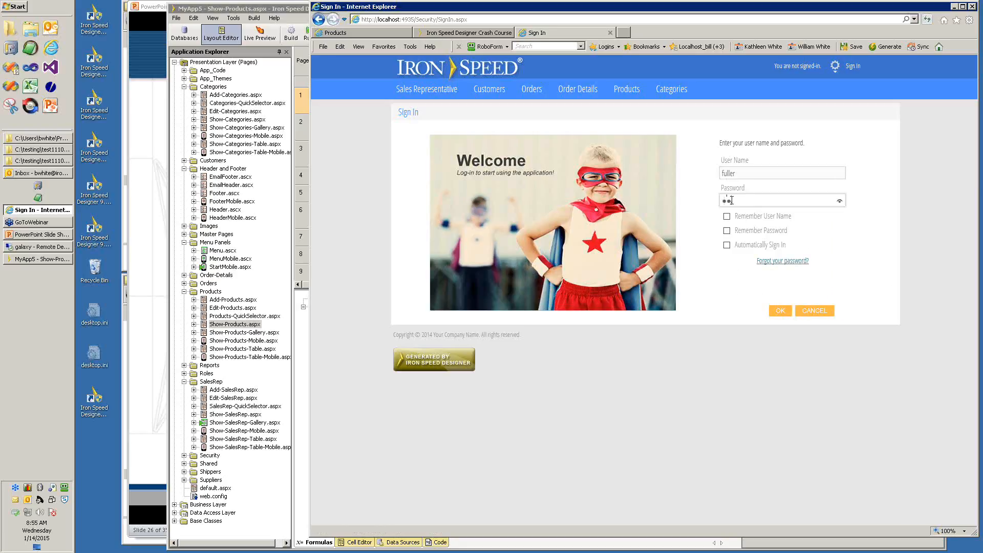
pyautogui.write('••••')
pyautogui.click(780, 311)
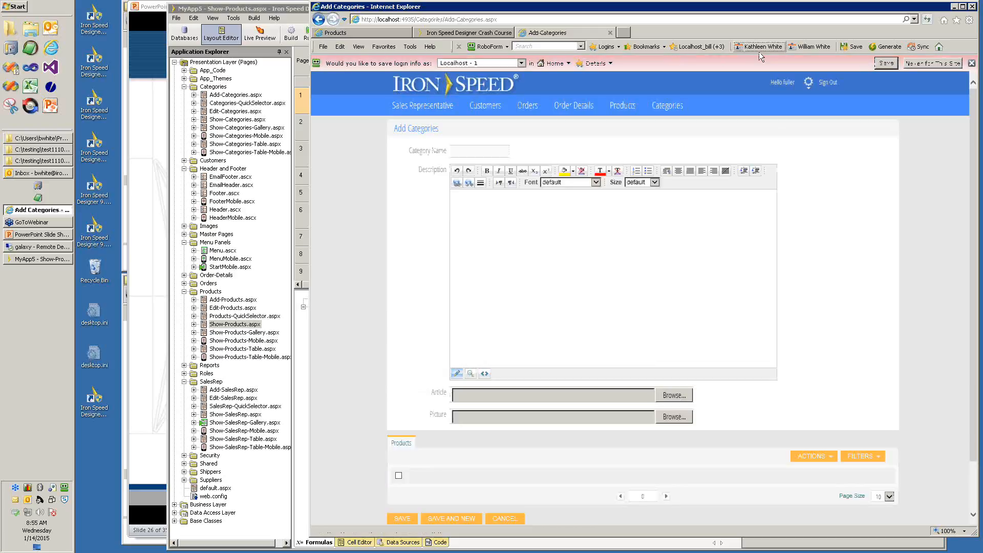
# Dismiss the offer to save the login and make the browser window slightly narrower.
pyautogui.click(741, 47)
pyautogui.click(955, 67)
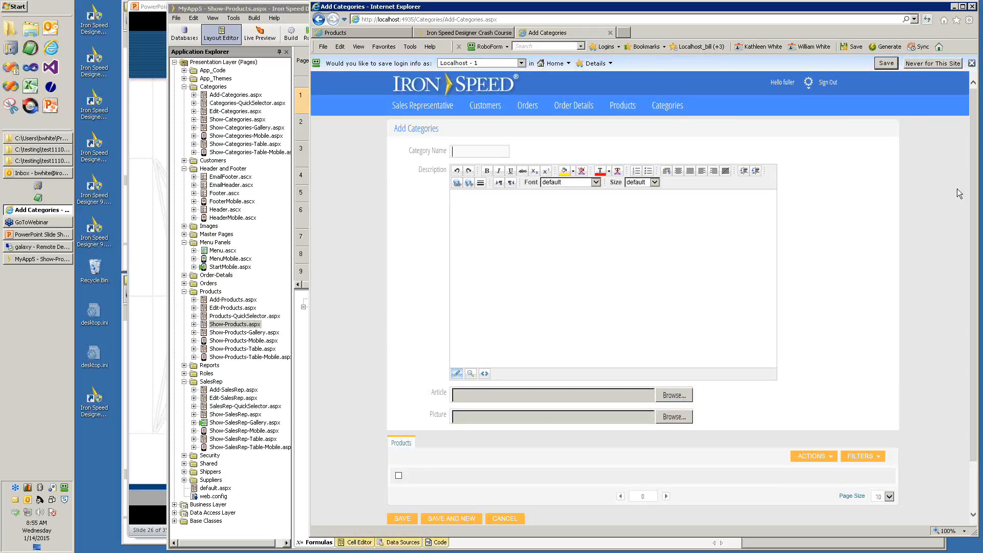
pyautogui.moveTo(977, 195); pyautogui.dragTo(955, 195)
pyautogui.click(948, 63)
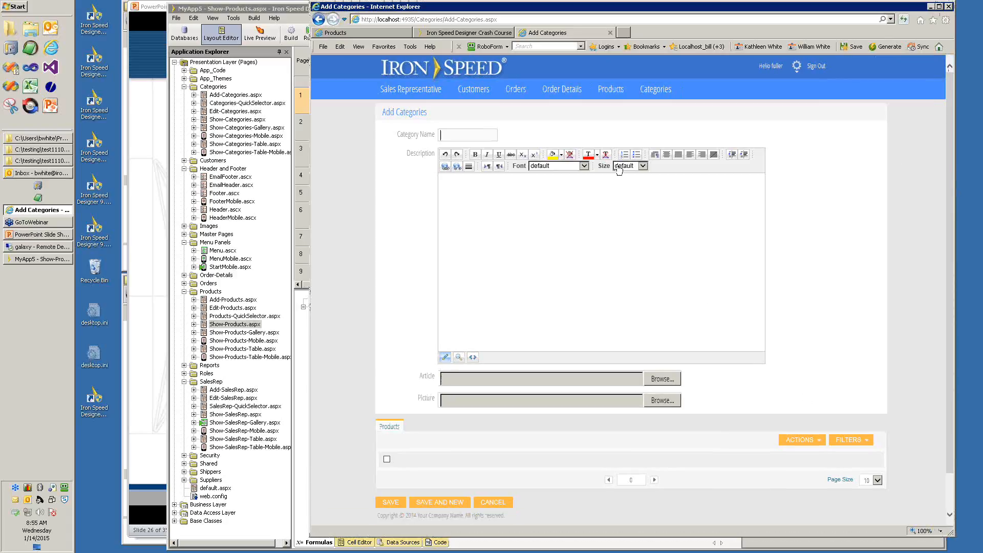
pyautogui.moveTo(465, 91)
# Copy the DB folder from C:\testing\test1110 into the MyApp5 application folder.
pyautogui.click(38, 150)
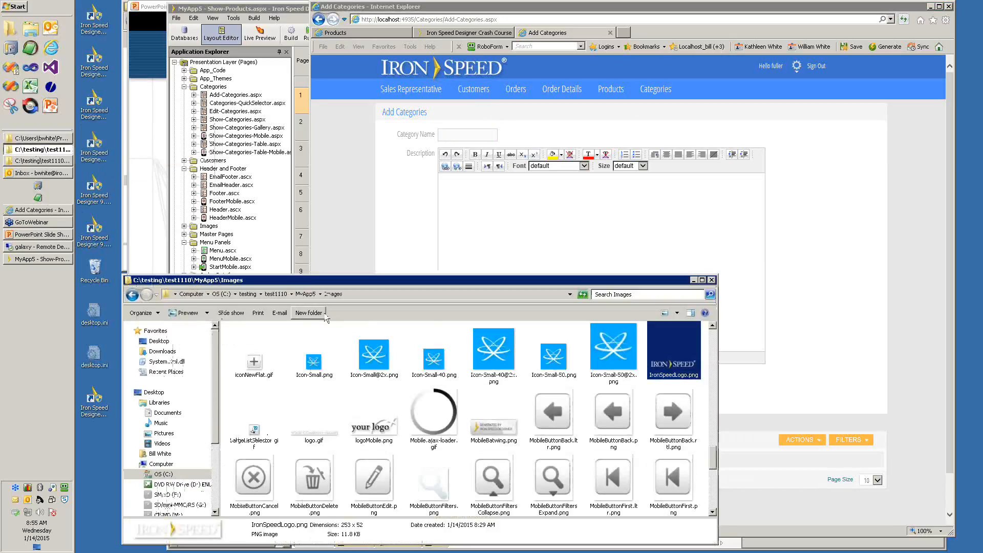
pyautogui.click(52, 161)
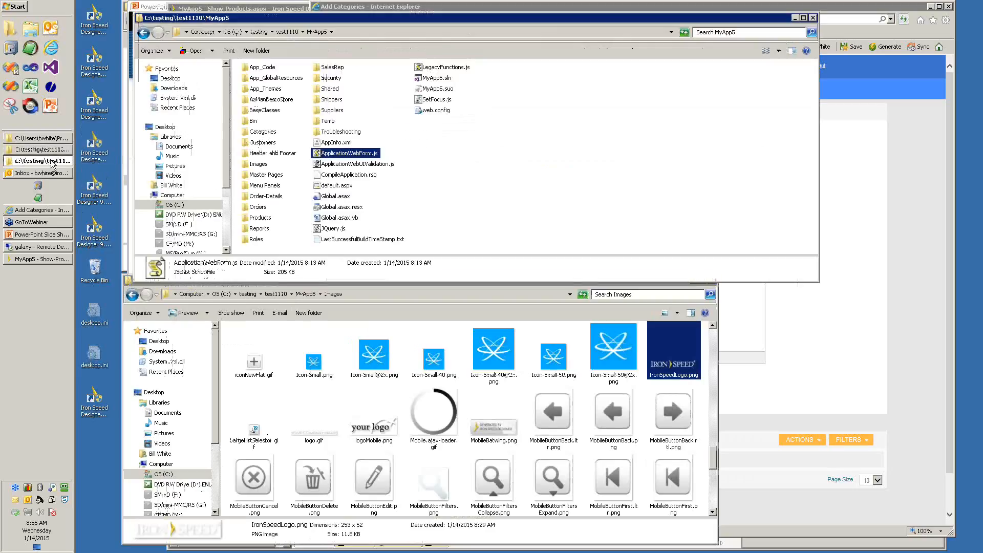
pyautogui.click(248, 294)
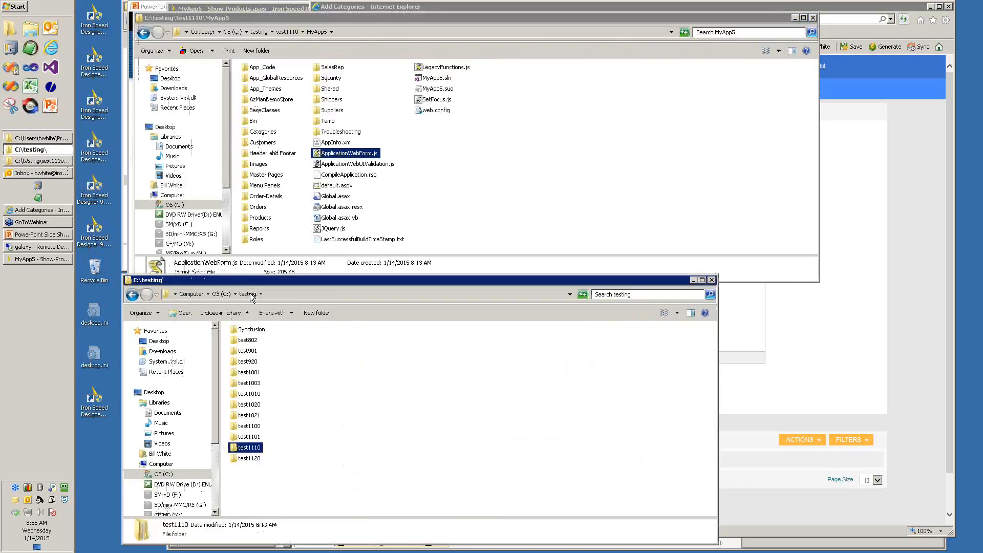
pyautogui.doubleClick(247, 448)
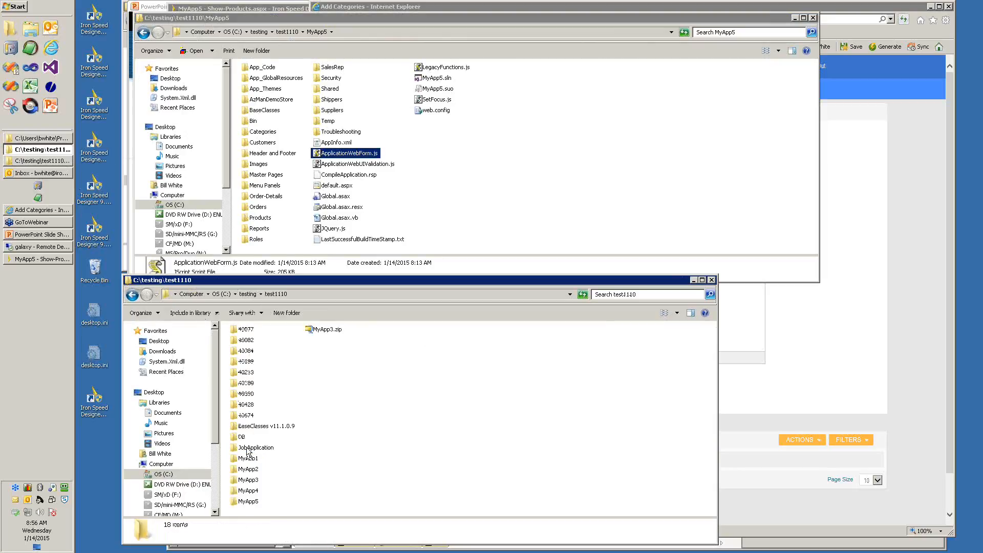
pyautogui.click(241, 502)
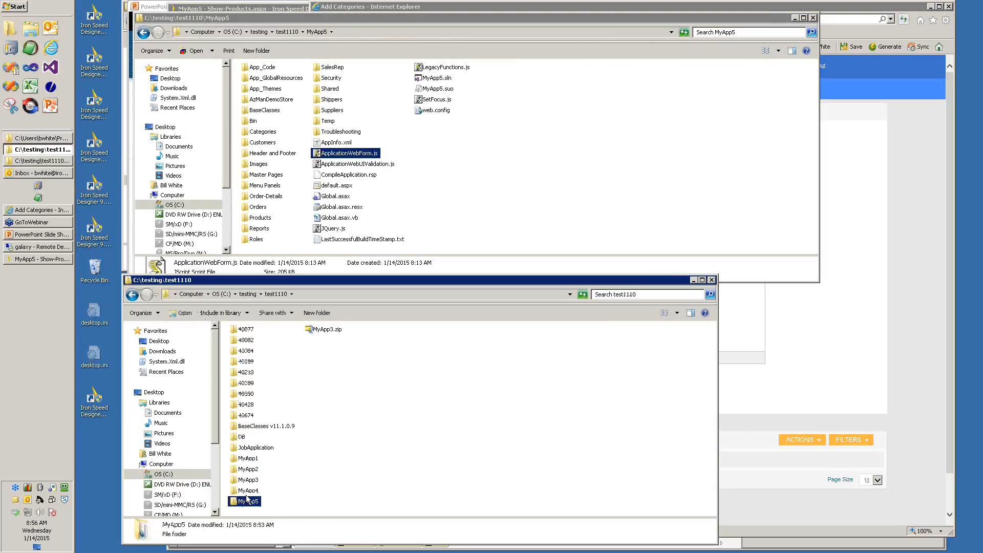
pyautogui.click(240, 437)
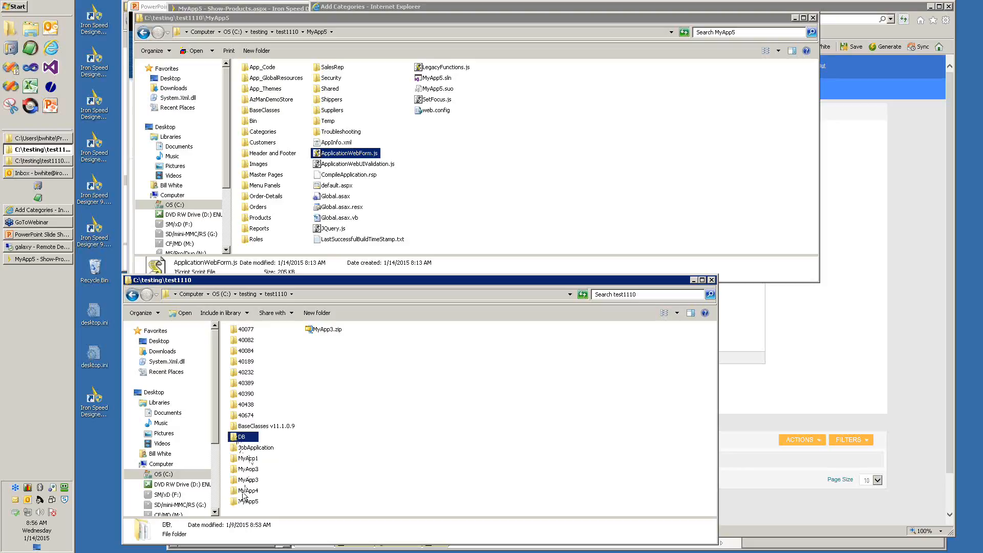
pyautogui.doubleClick(243, 437)
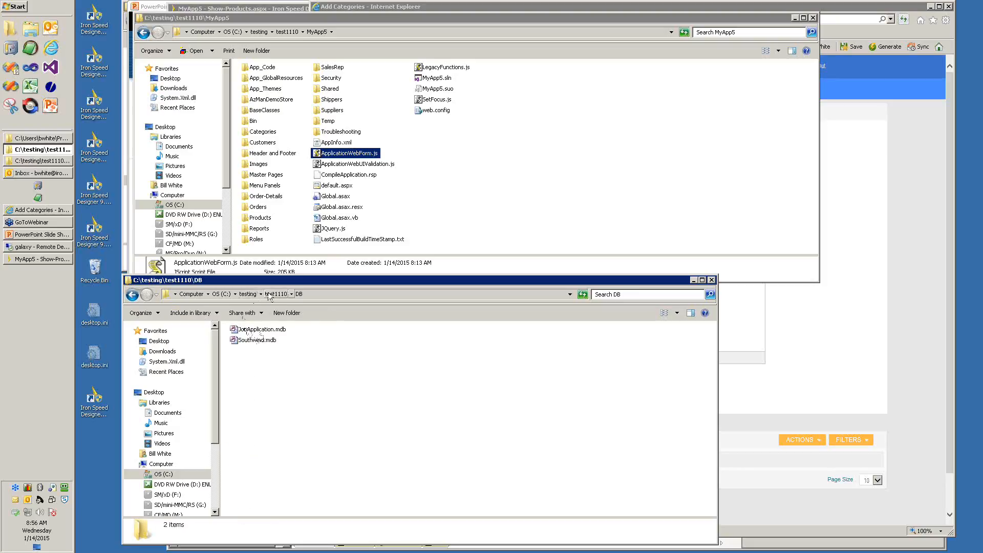
pyautogui.click(276, 293)
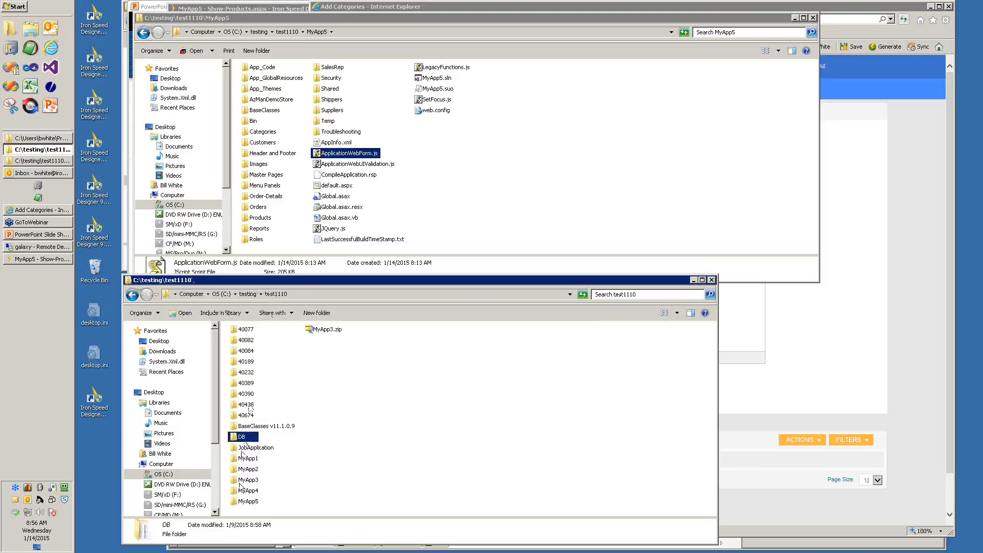
pyautogui.doubleClick(244, 501)
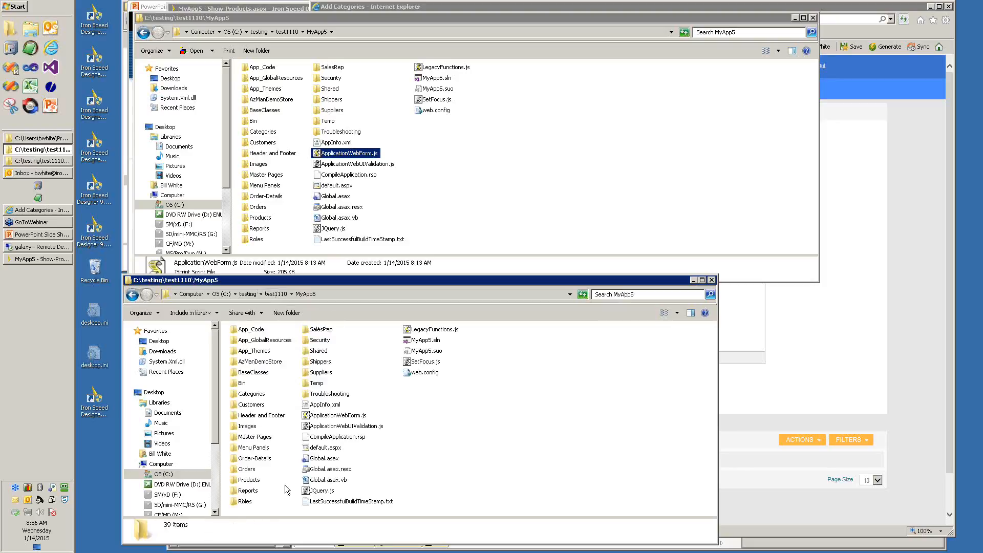
pyautogui.rightClick(416, 455)
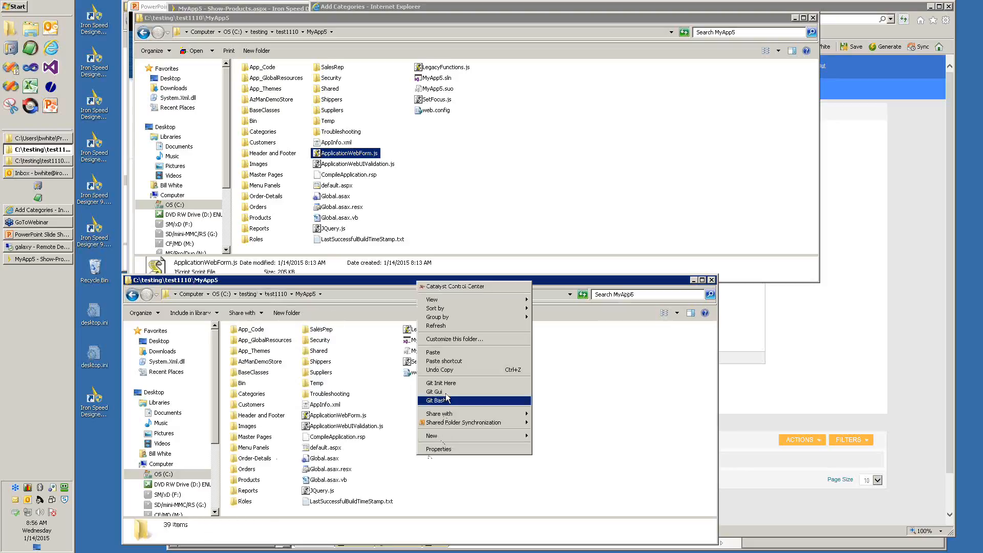
pyautogui.click(440, 353)
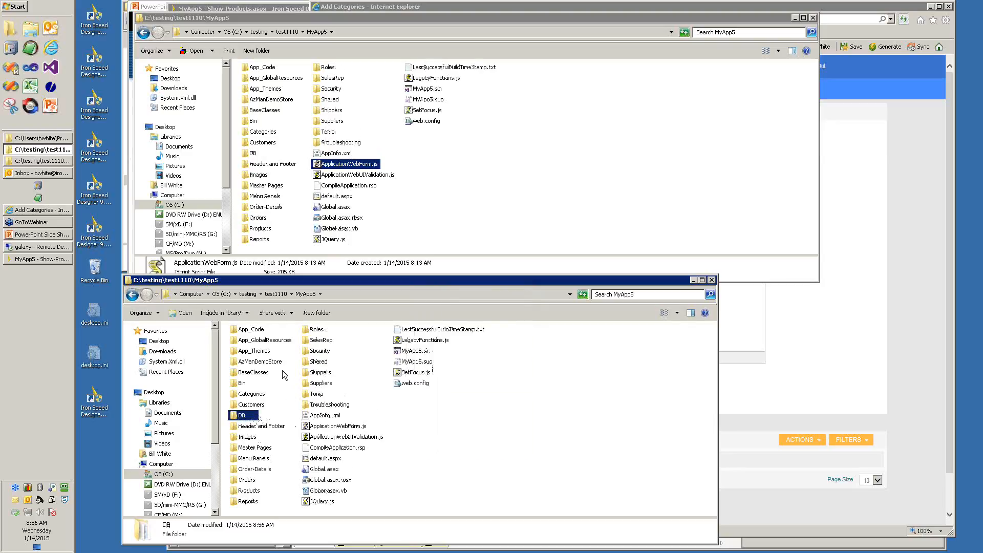
# Back in Iron Speed Designer, set the Southwind connection string's Data Source in web.config to DB\Southwind.mdb and save the file.
pyautogui.click(58, 259)
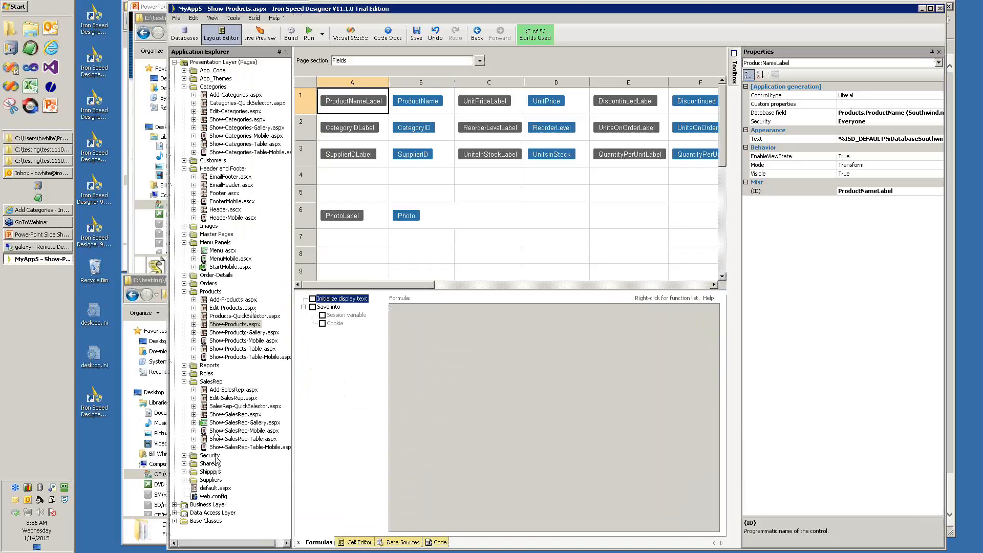
pyautogui.click(210, 498)
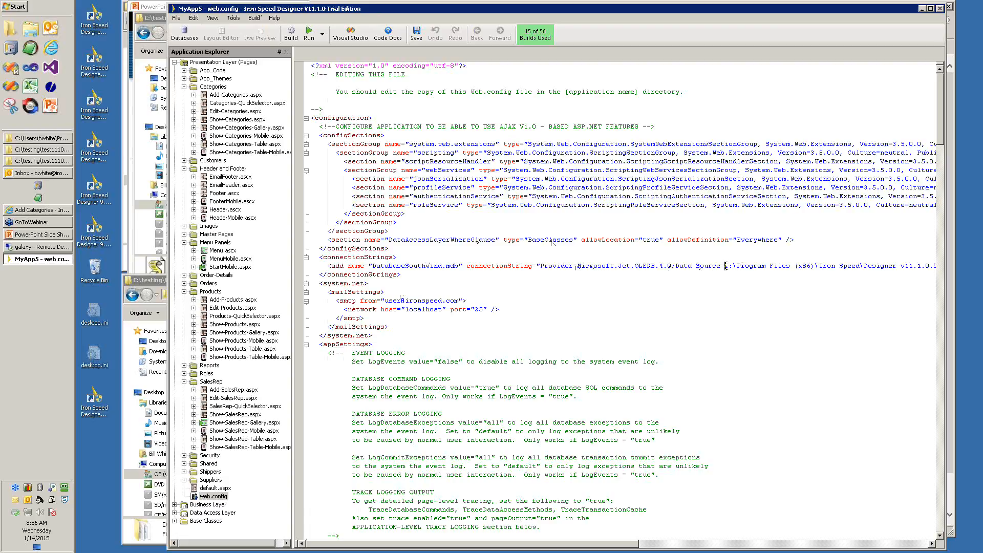
pyautogui.moveTo(725, 266); pyautogui.dragTo(897, 268)
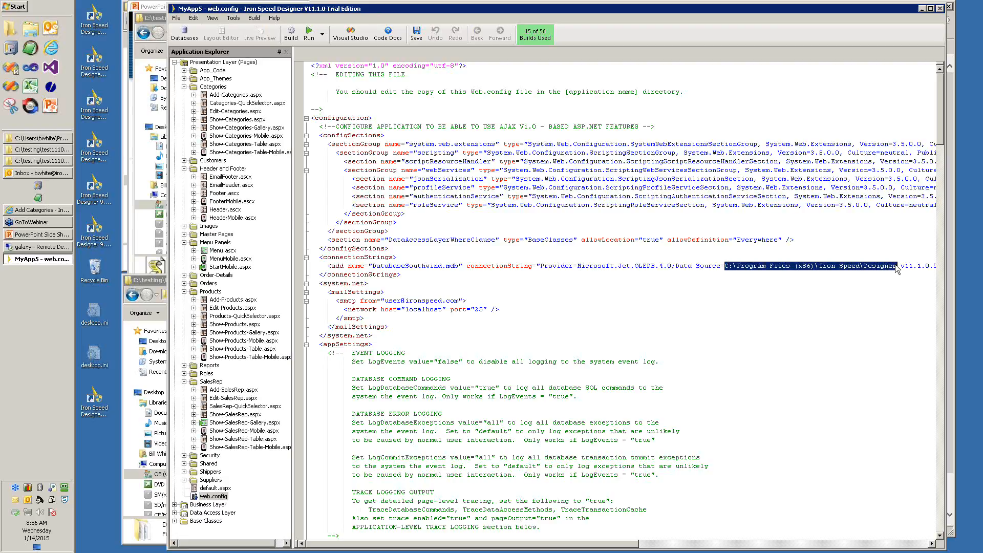
pyautogui.press('Delete')
pyautogui.press('Delete')
pyautogui.press('Delete')
pyautogui.press('Delete')
pyautogui.press('Delete')
pyautogui.press('Delete')
pyautogui.press('Delete')
pyautogui.press('Delete')
pyautogui.press('Delete')
pyautogui.press('Delete')
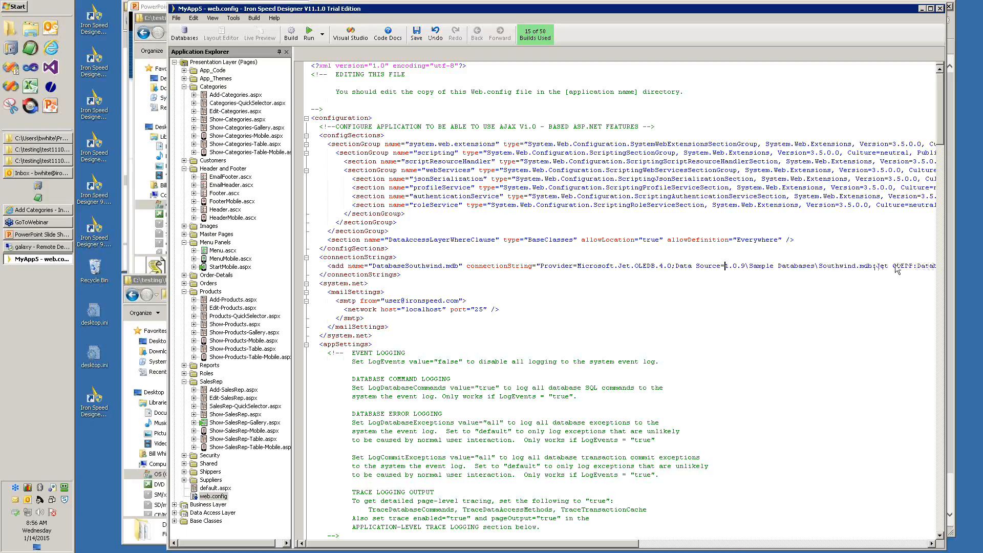
pyautogui.press('Delete')
pyautogui.press('Delete')
pyautogui.press('Delete')
pyautogui.press('Delete')
pyautogui.press('Delete')
pyautogui.press('Delete')
pyautogui.press('Delete')
pyautogui.press('Delete')
pyautogui.press('Delete')
pyautogui.press('Delete')
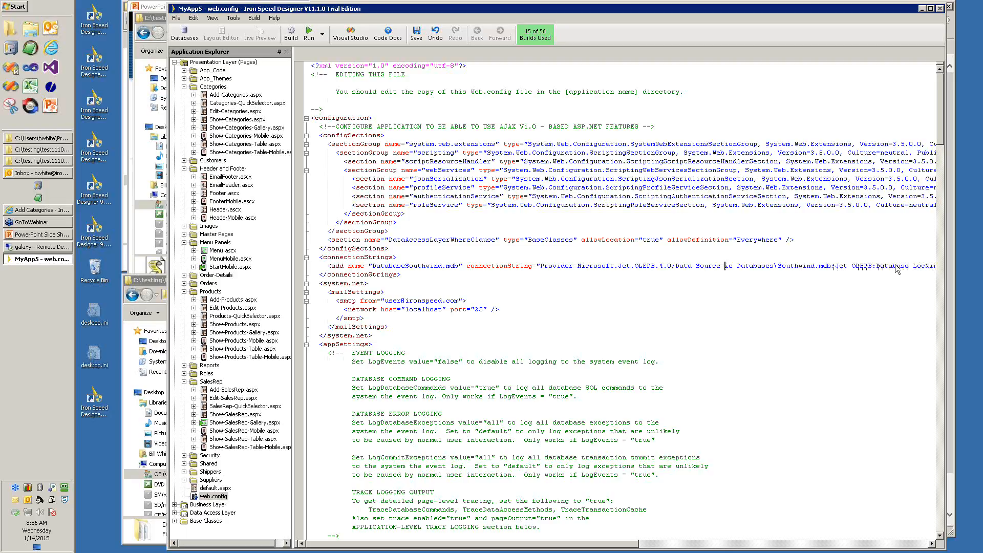
pyautogui.press('Delete')
pyautogui.press('Delete')
pyautogui.press('Delete')
pyautogui.press('Delete')
pyautogui.press('Delete')
pyautogui.press('Delete')
pyautogui.press('Delete')
pyautogui.press('Delete')
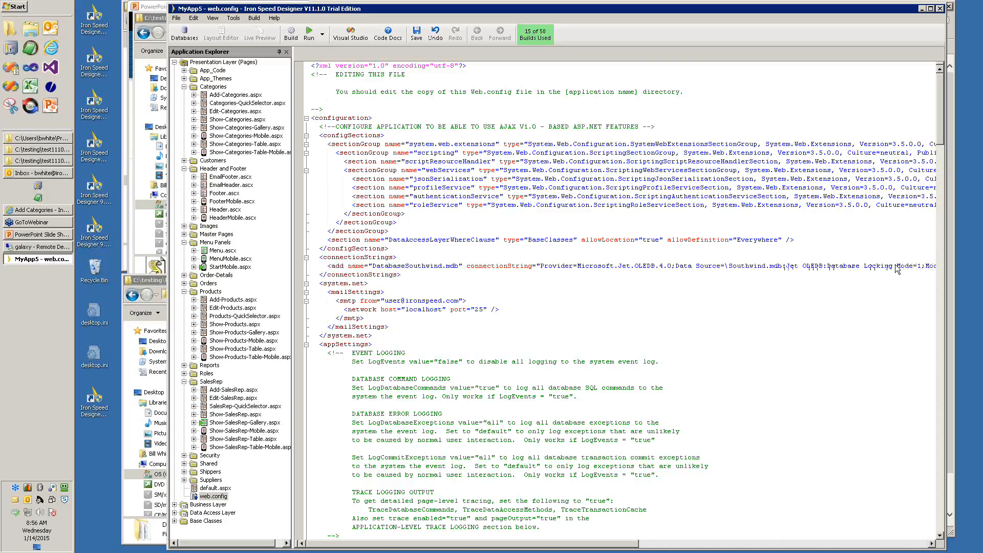
pyautogui.write('DB')
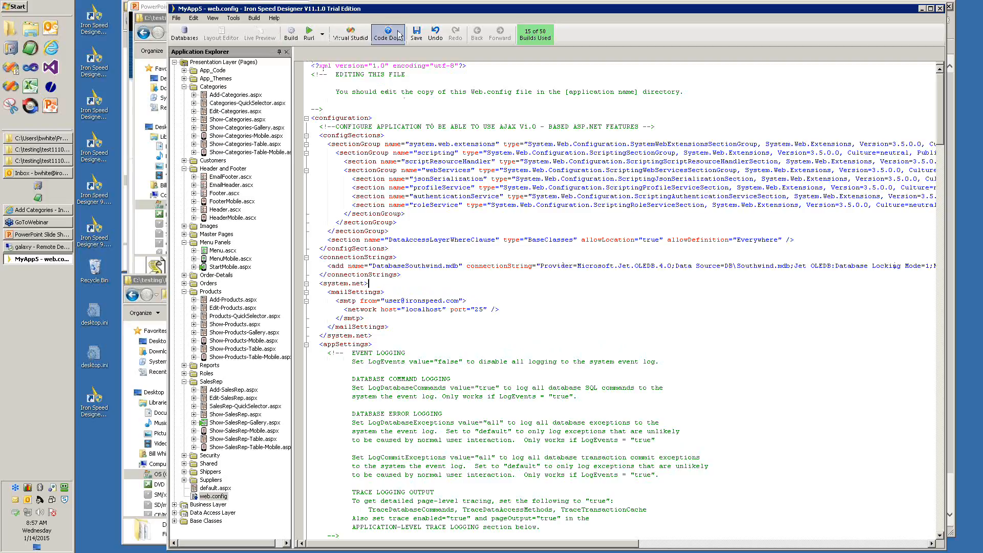
pyautogui.click(417, 34)
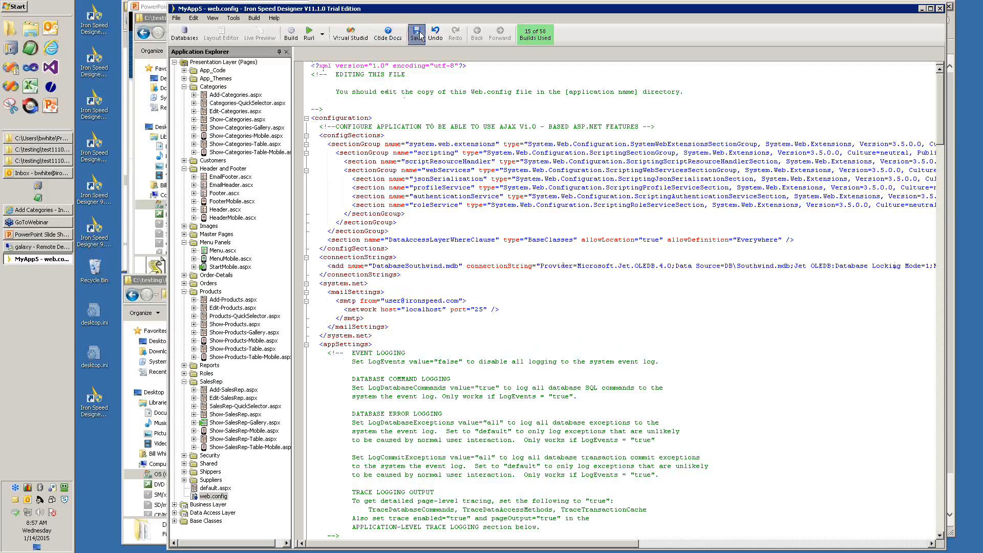
# Synchronize the application with the database schema and close the output window.
pyautogui.click(234, 18)
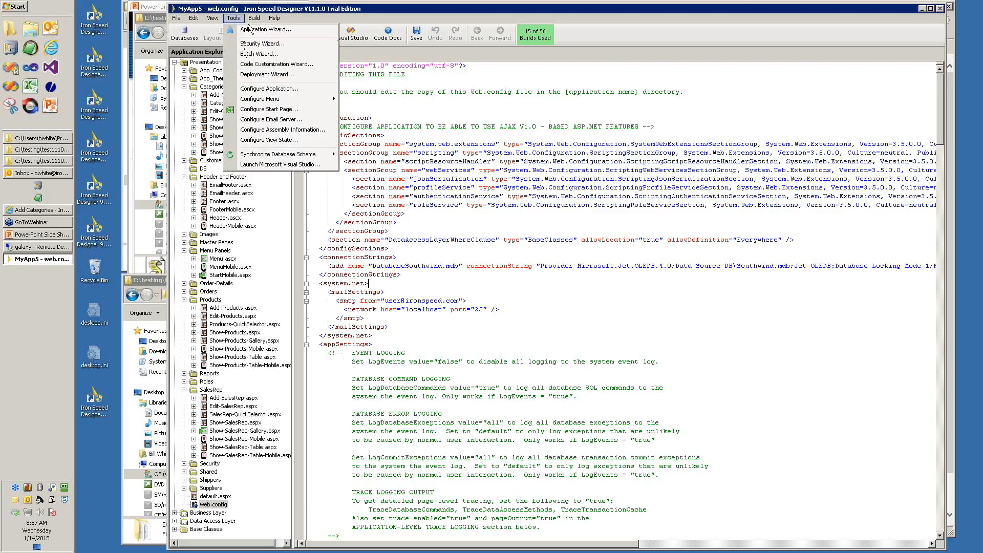
pyautogui.moveTo(254, 18)
pyautogui.moveTo(279, 155)
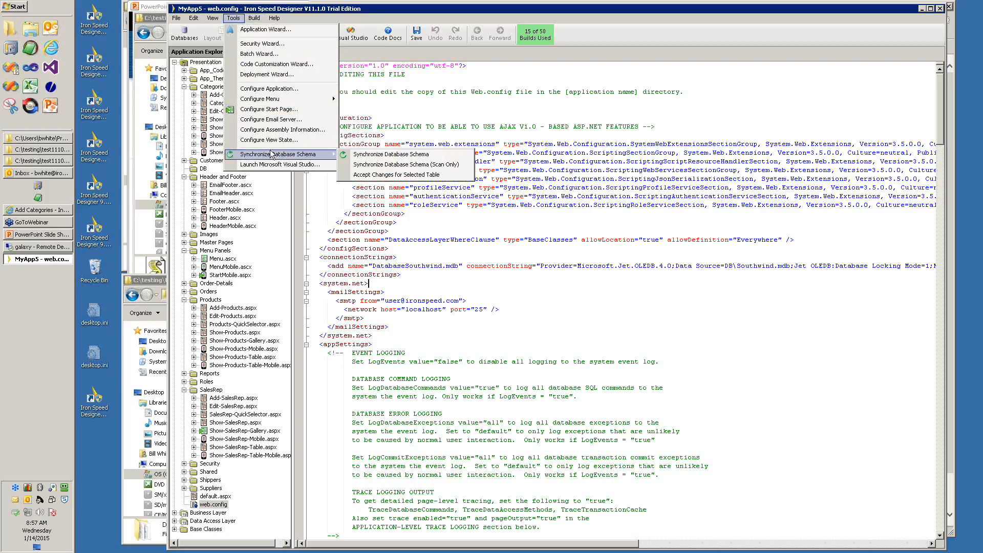
pyautogui.click(367, 155)
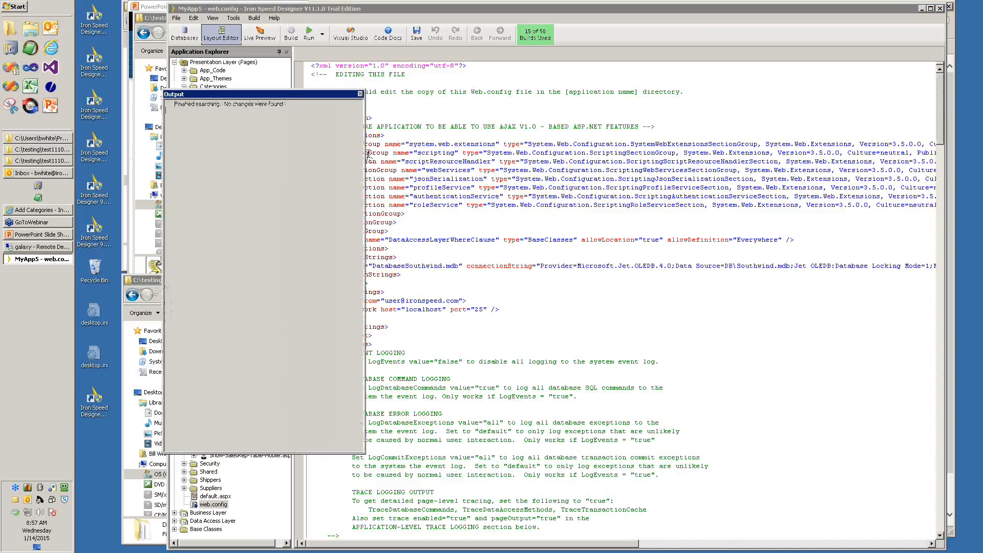
pyautogui.click(360, 94)
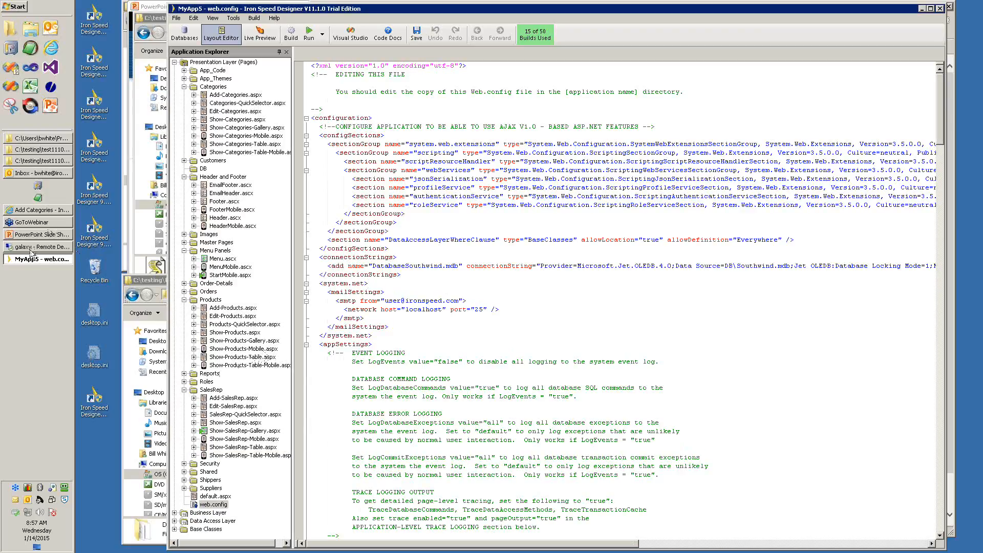
# Switch to the MyApp5 folder in the file explorer and check which files the DB folder holds.
pyautogui.click(37, 154)
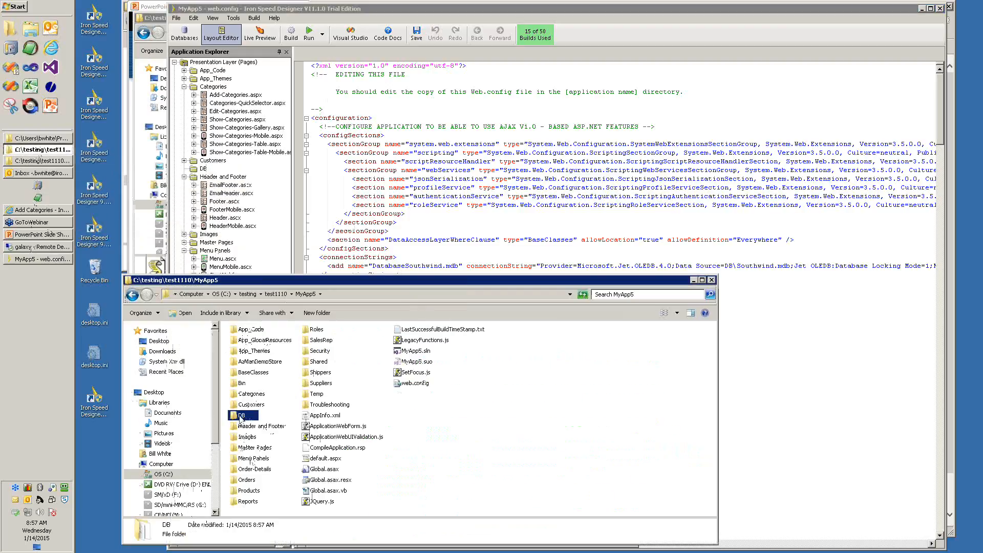
pyautogui.moveTo(238, 419)
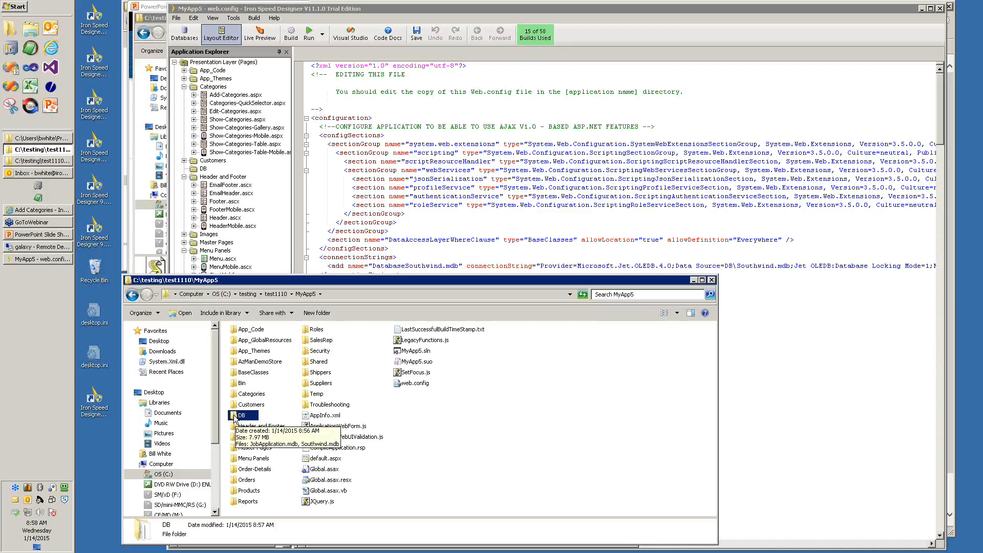
# Delete the DB folder from the MyApp5 application folder and confirm the deletion.
pyautogui.rightClick(236, 418)
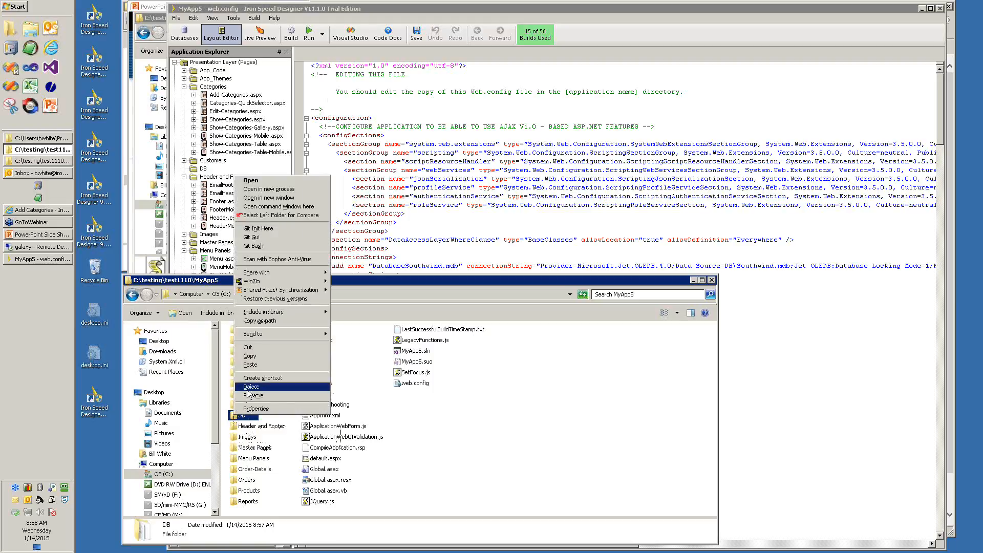
pyautogui.click(251, 387)
pyautogui.click(565, 327)
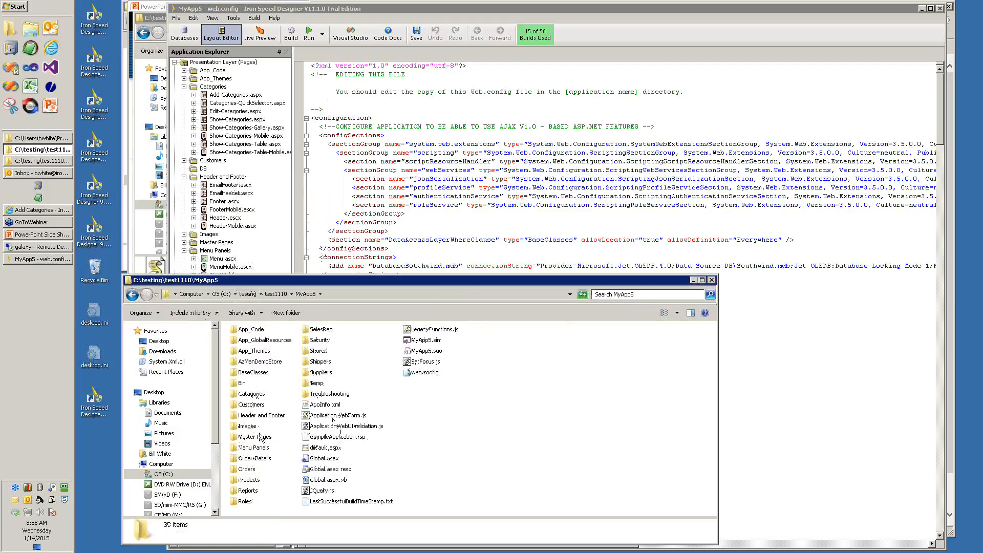
# In C:\testing\test1110, compress the MyApp5 folder into MyApp5.zip with WinZip using legacy compression, and close WinZip.
pyautogui.click(285, 295)
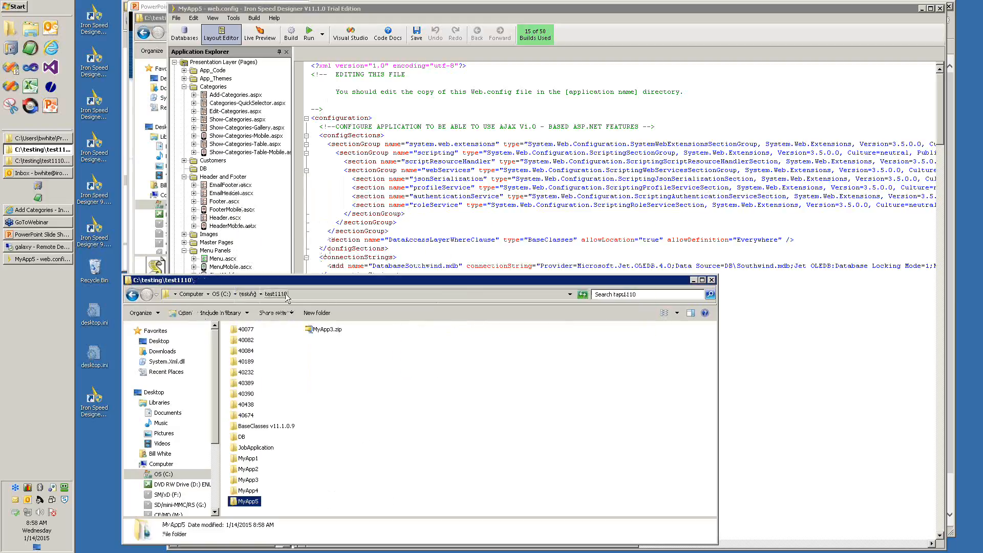
pyautogui.rightClick(237, 501)
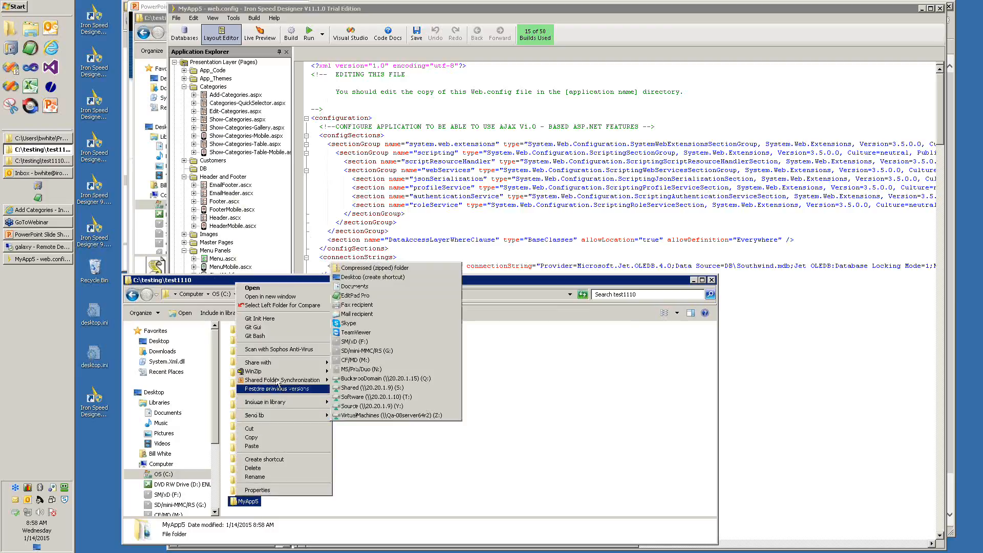
pyautogui.moveTo(276, 380)
pyautogui.click(352, 372)
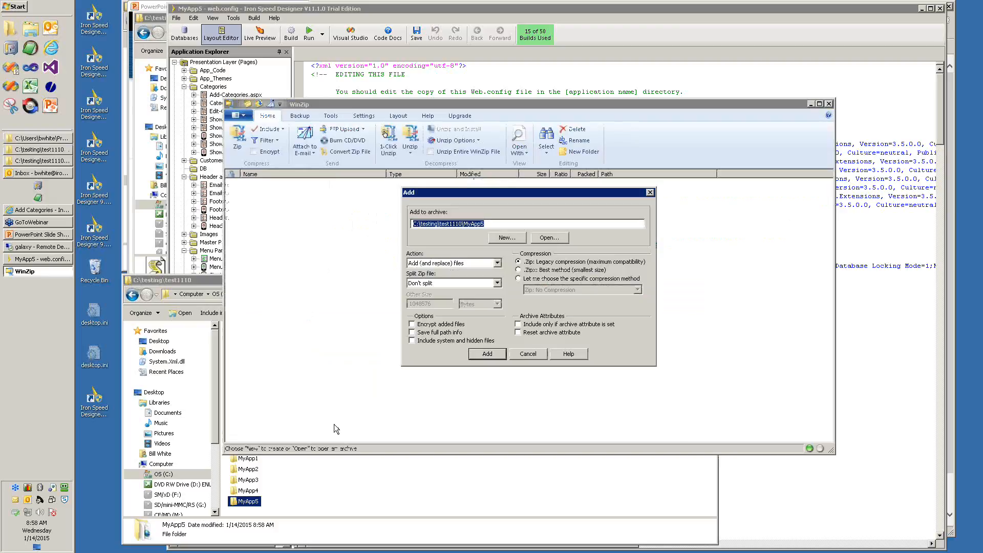
pyautogui.click(494, 354)
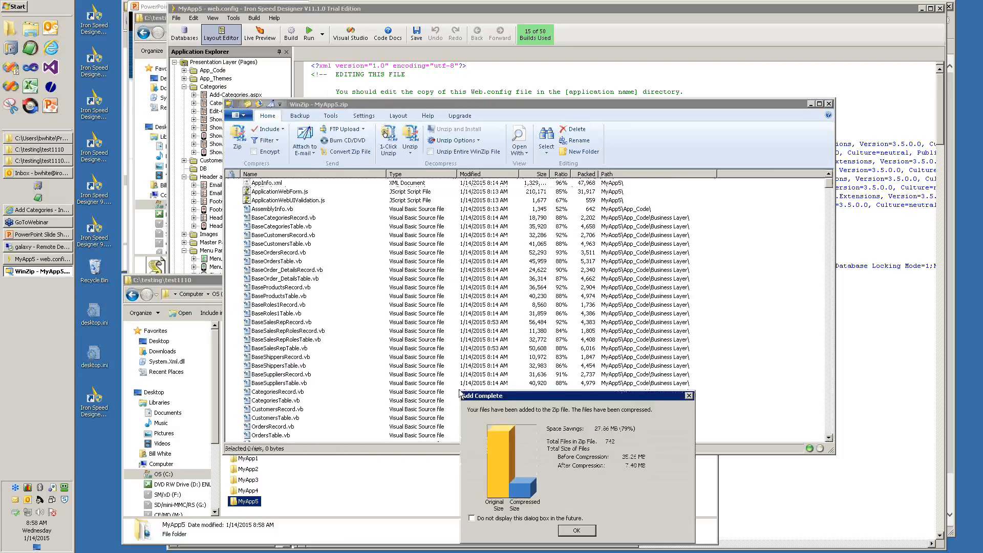
pyautogui.click(576, 531)
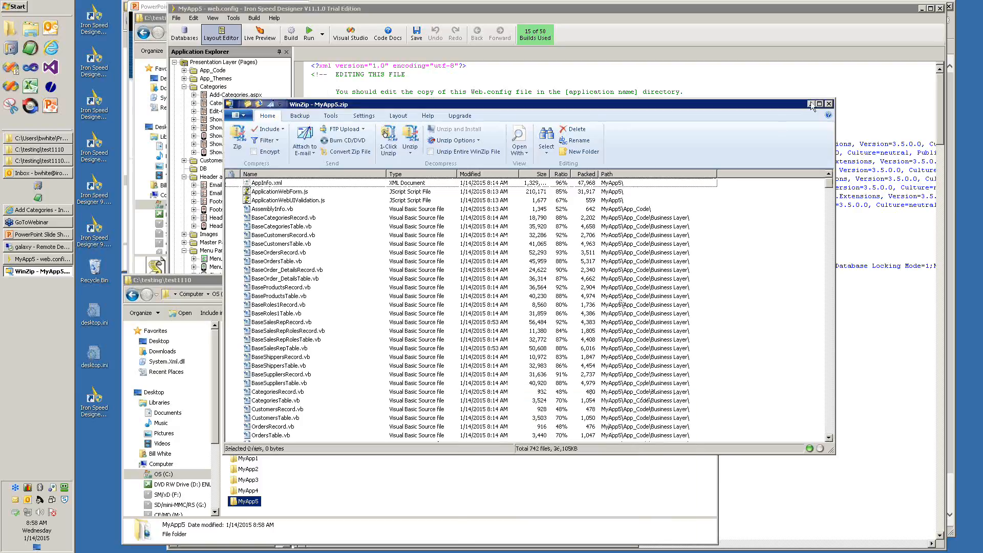
pyautogui.click(829, 105)
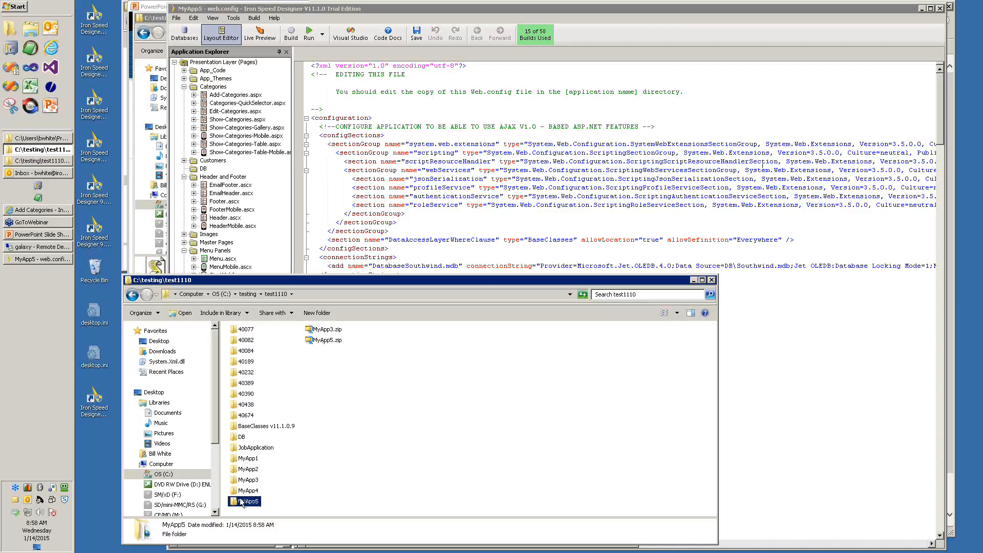
# Copy MyApp5.zip to the C:\SampleApplications folder on the galaxy server through the Remote Desktop session.
pyautogui.click(323, 340)
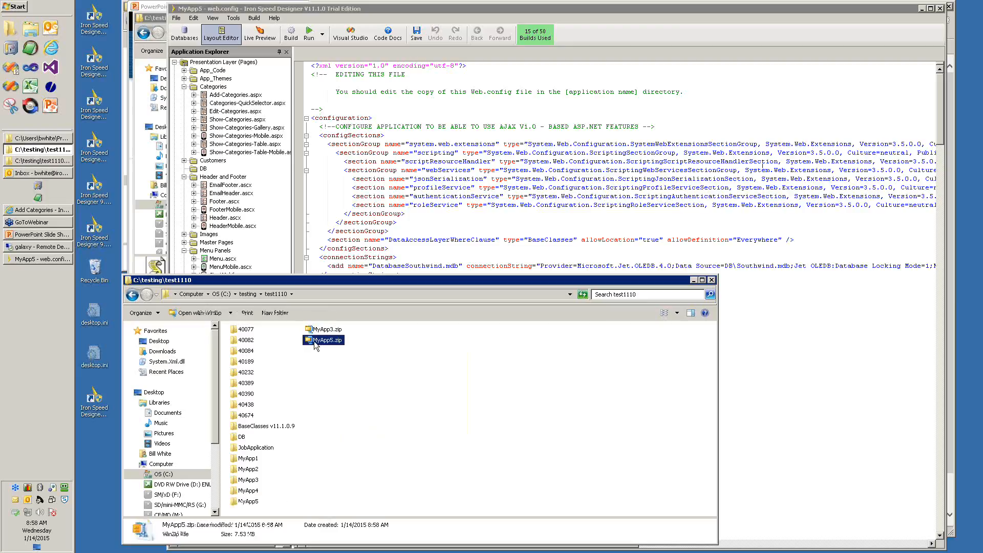
pyautogui.rightClick(314, 342)
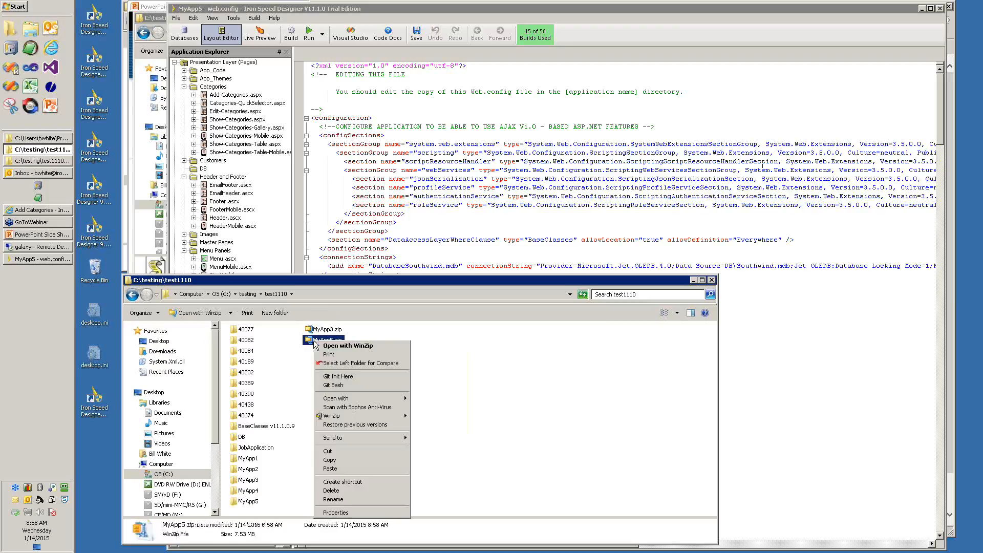
pyautogui.click(330, 459)
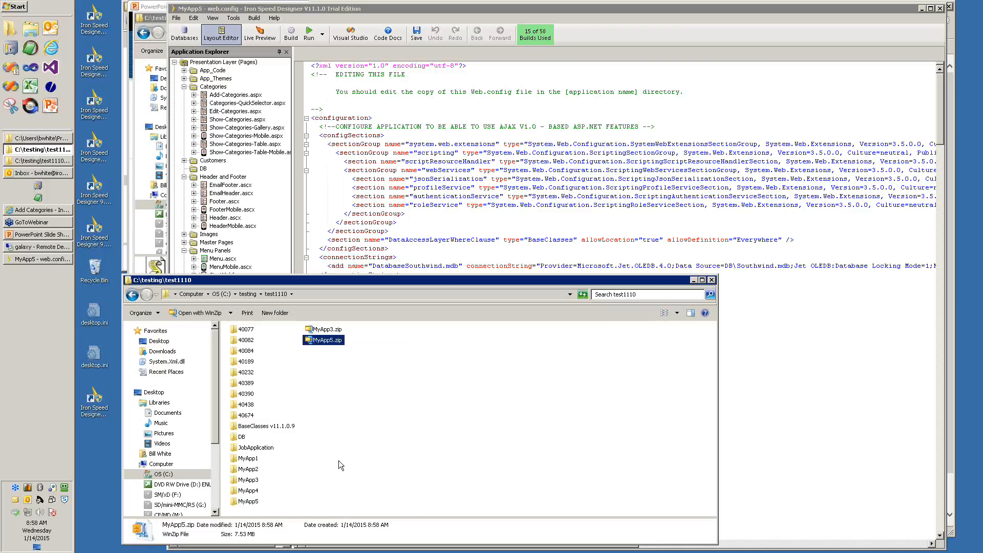
pyautogui.click(40, 247)
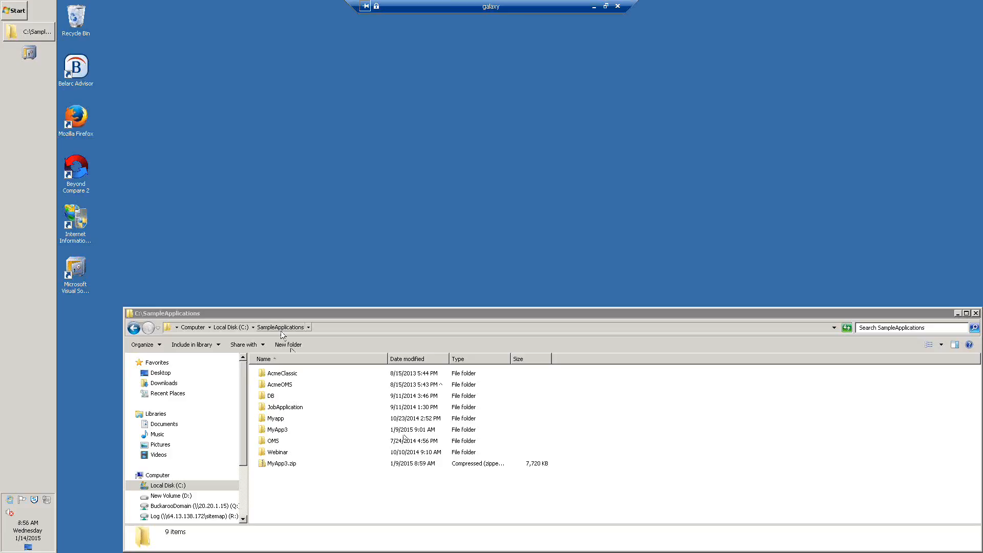
pyautogui.rightClick(301, 500)
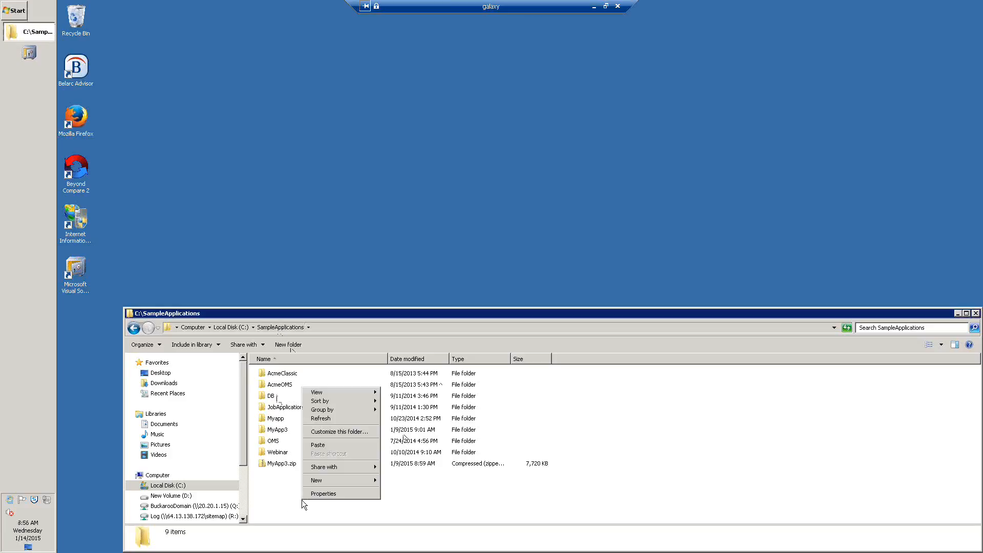
pyautogui.click(323, 444)
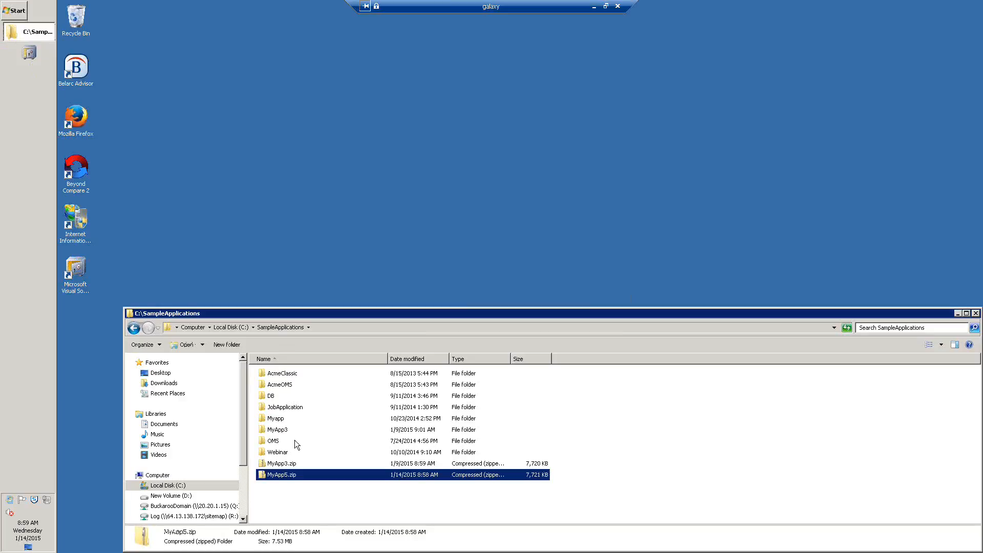
# Extract all files of MyApp5.zip on the server with C:\SampleApplications as the destination folder.
pyautogui.rightClick(281, 475)
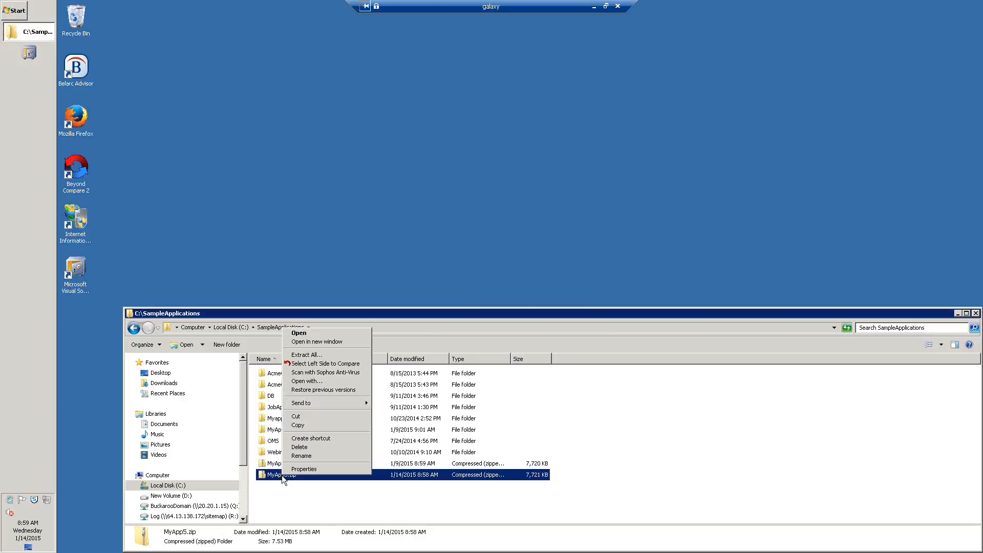
pyautogui.click(308, 355)
pyautogui.click(477, 235)
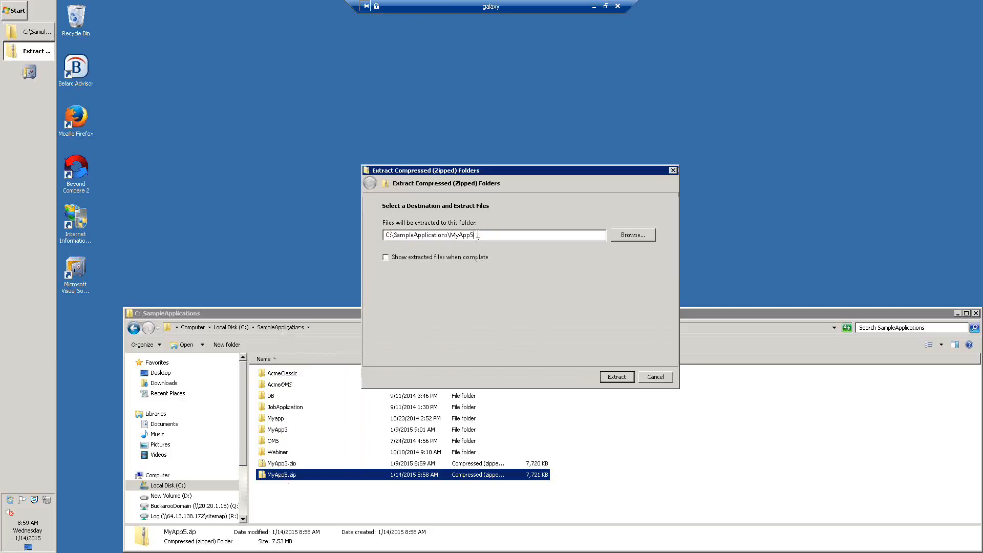
pyautogui.press('BackSpace')
pyautogui.press('BackSpace')
pyautogui.press('BackSpace')
pyautogui.press('BackSpace')
pyautogui.press('BackSpace')
pyautogui.press('BackSpace')
pyautogui.press('BackSpace')
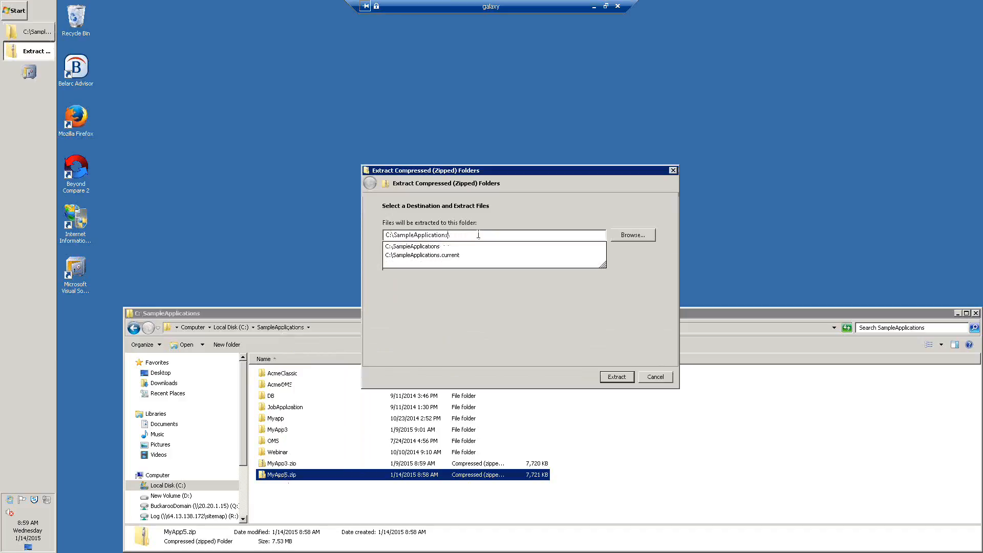
pyautogui.press('Return')
pyautogui.press('Return')
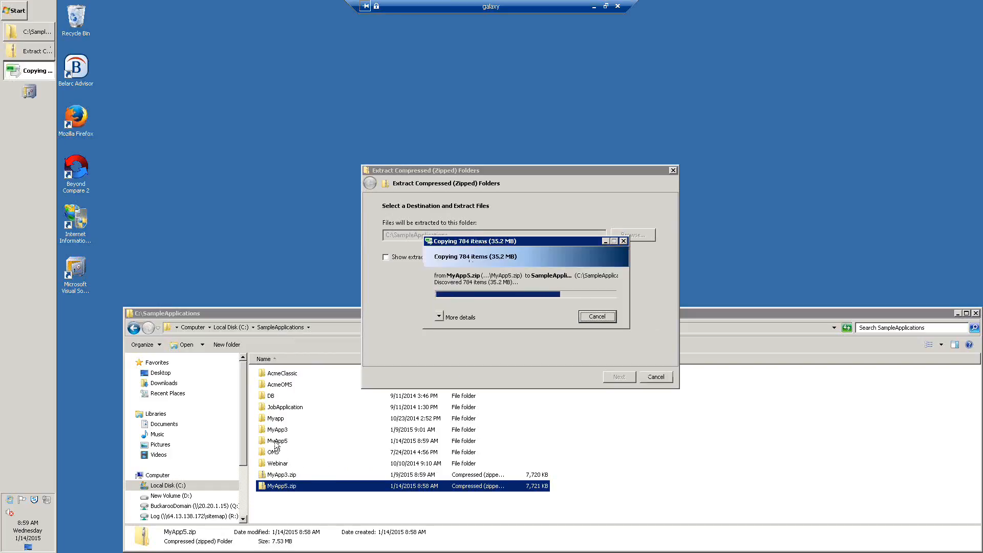
# Move the server's DB folder from C:\SampleApplications into the extracted MyApp5 folder.
pyautogui.click(269, 399)
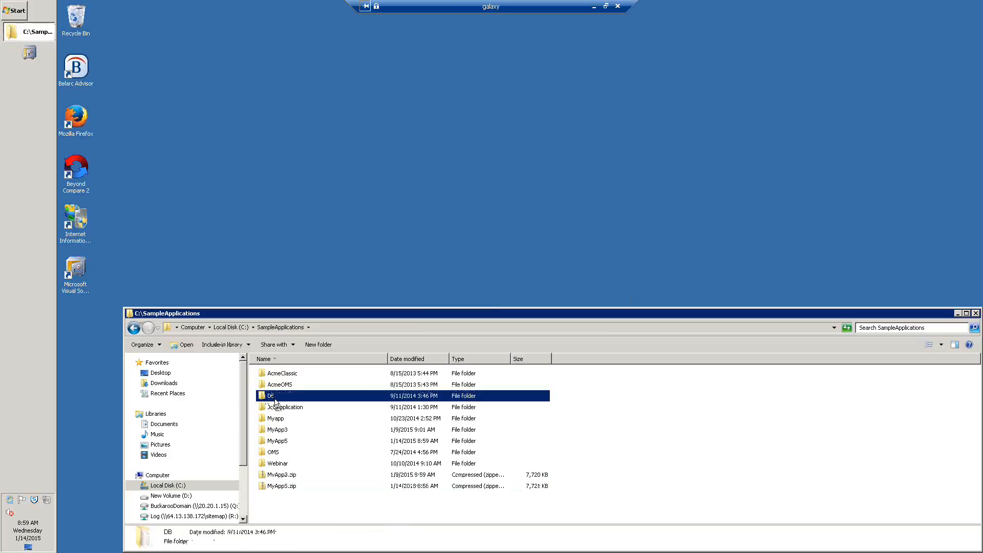
pyautogui.moveTo(275, 402); pyautogui.dragTo(276, 444)
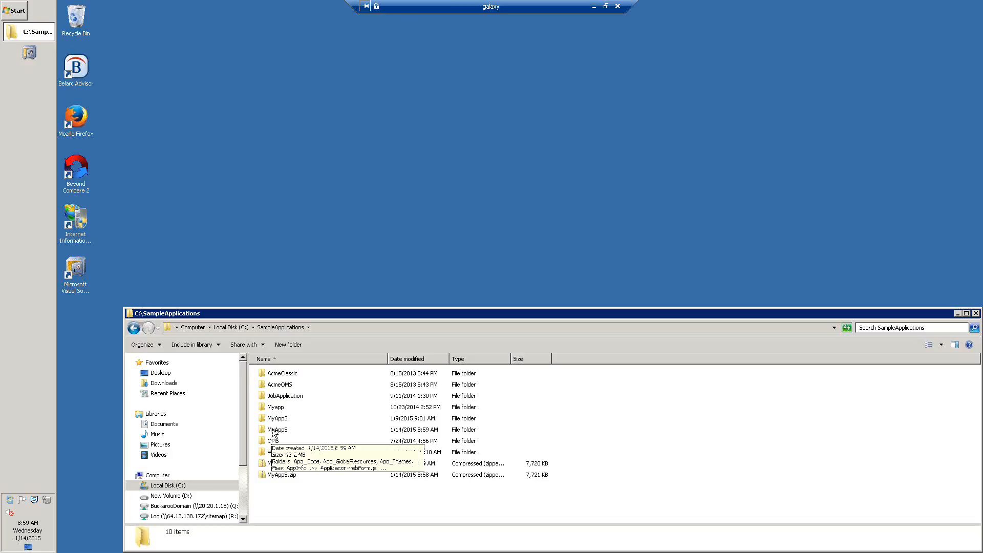
# In IIS Manager, set the physical path of the CrashCourse application under Ironspeed Corporate Website to C:\SampleApplications\Myapp5.
pyautogui.doubleClick(85, 225)
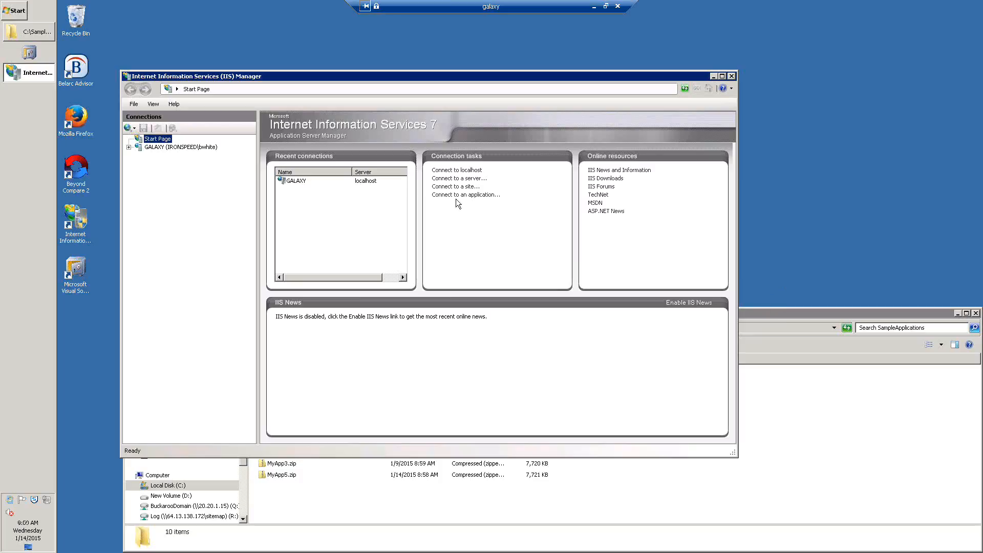
pyautogui.doubleClick(154, 148)
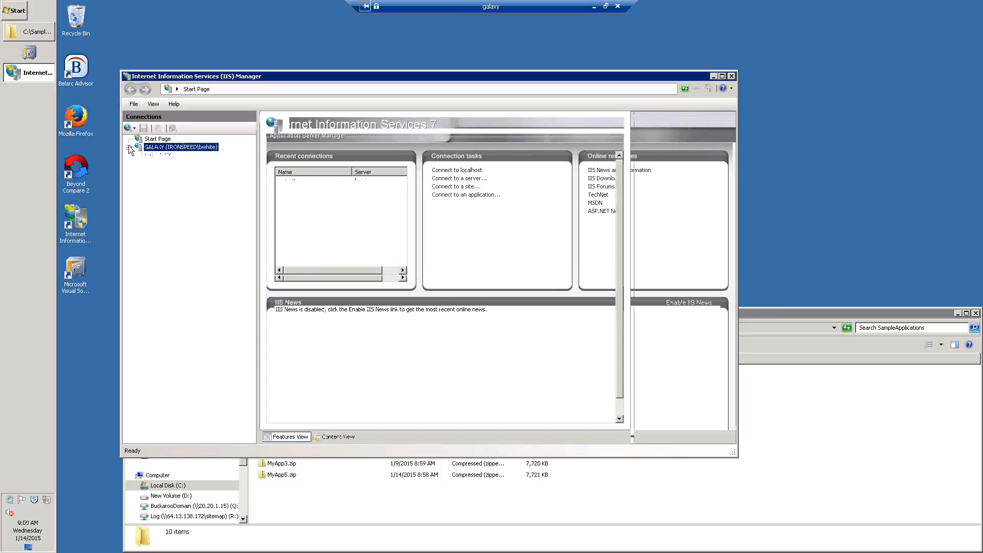
pyautogui.click(138, 163)
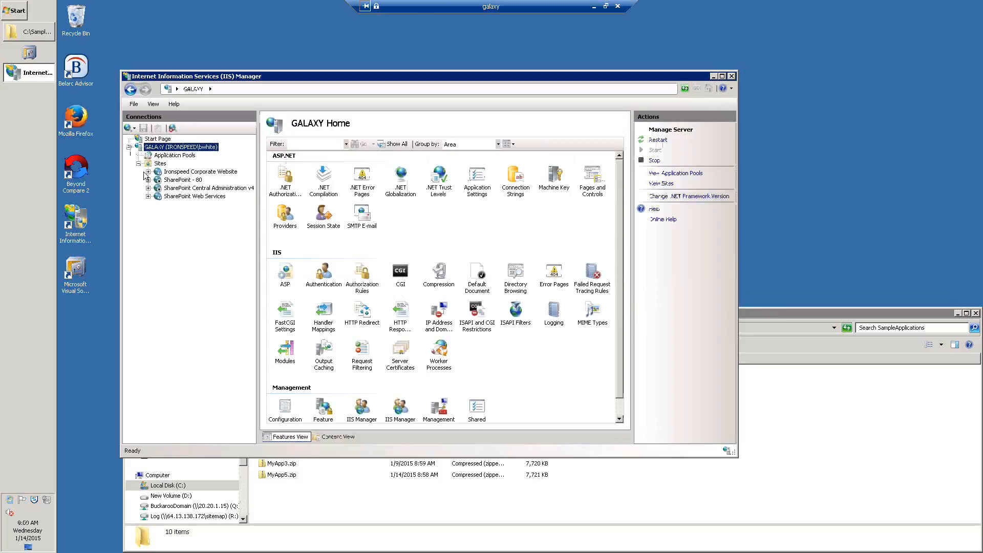
pyautogui.click(148, 172)
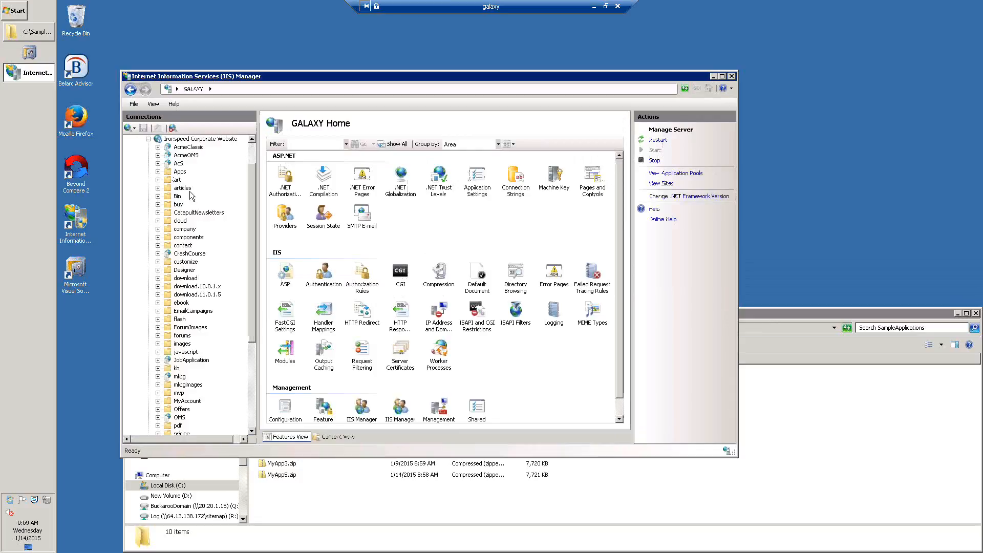
pyautogui.click(180, 254)
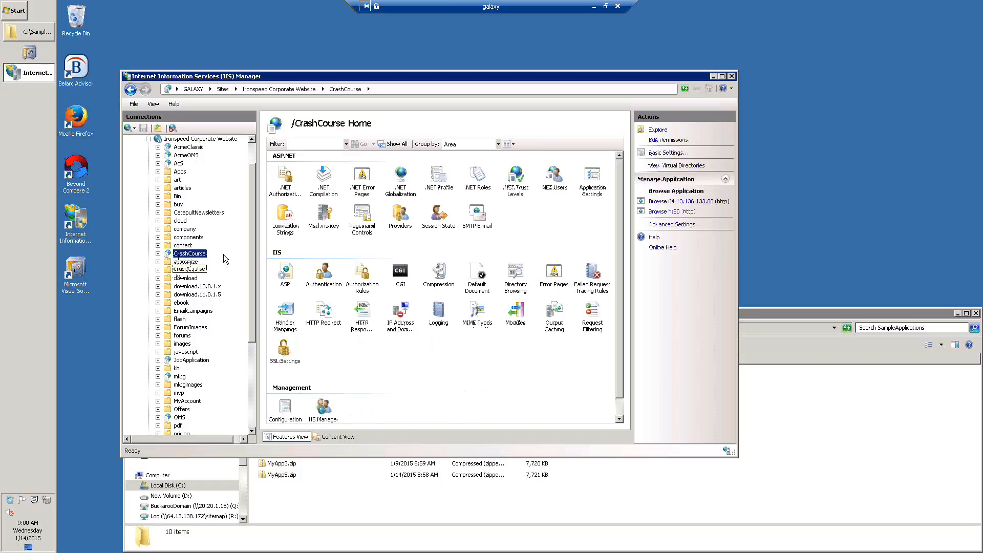
pyautogui.click(672, 225)
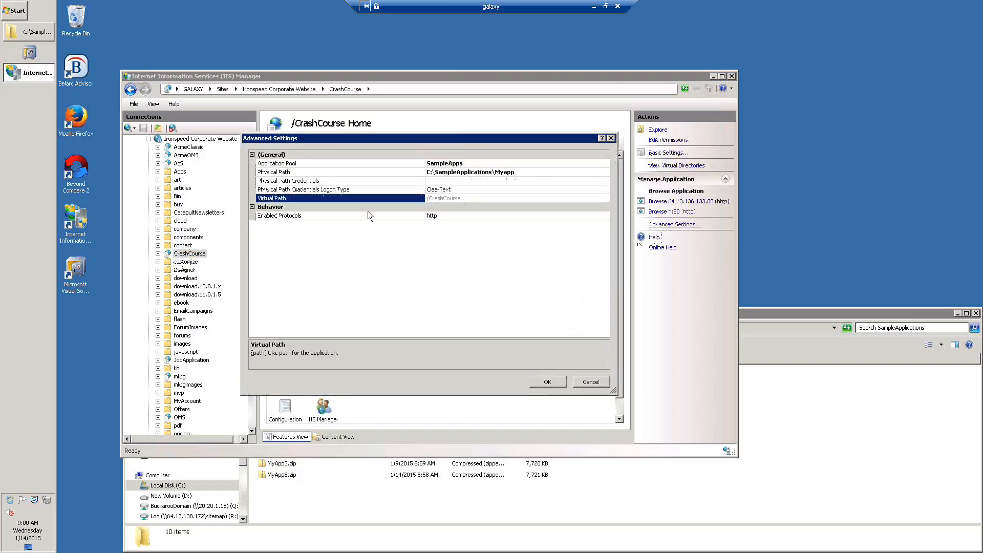
pyautogui.click(533, 172)
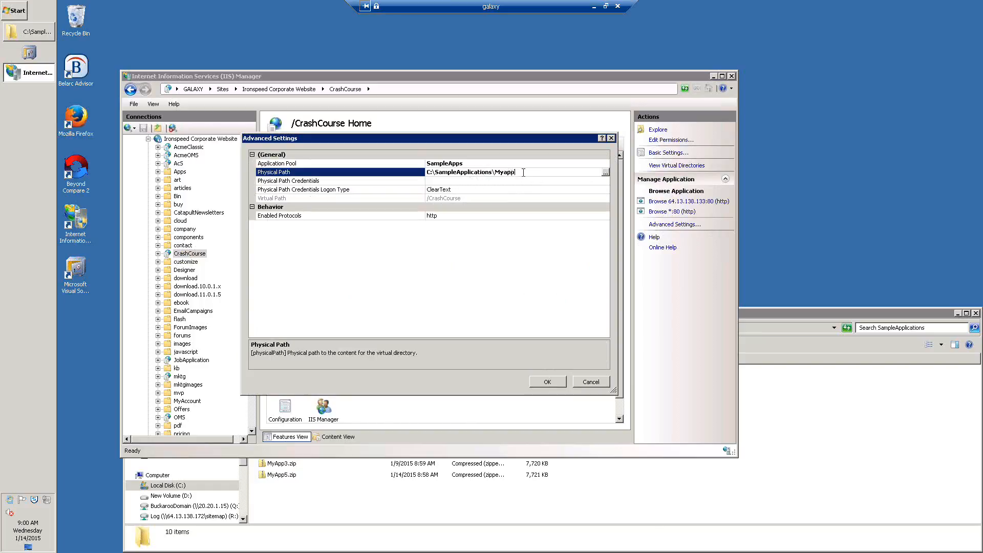
pyautogui.write('5')
pyautogui.click(546, 381)
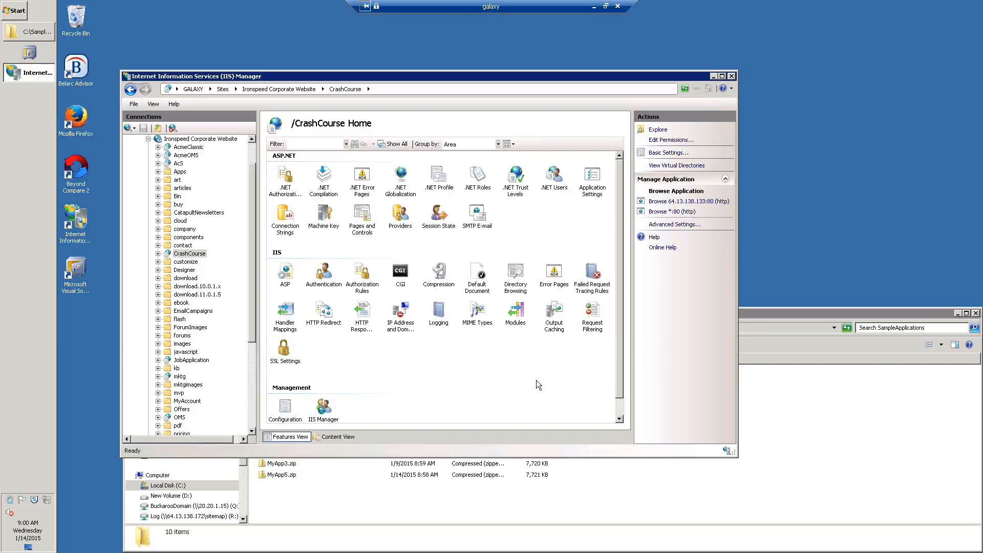
# Browse the CrashCourse application on *:80 to check the deployed site, close it, and return to the local PowerPoint slide show.
pyautogui.click(666, 211)
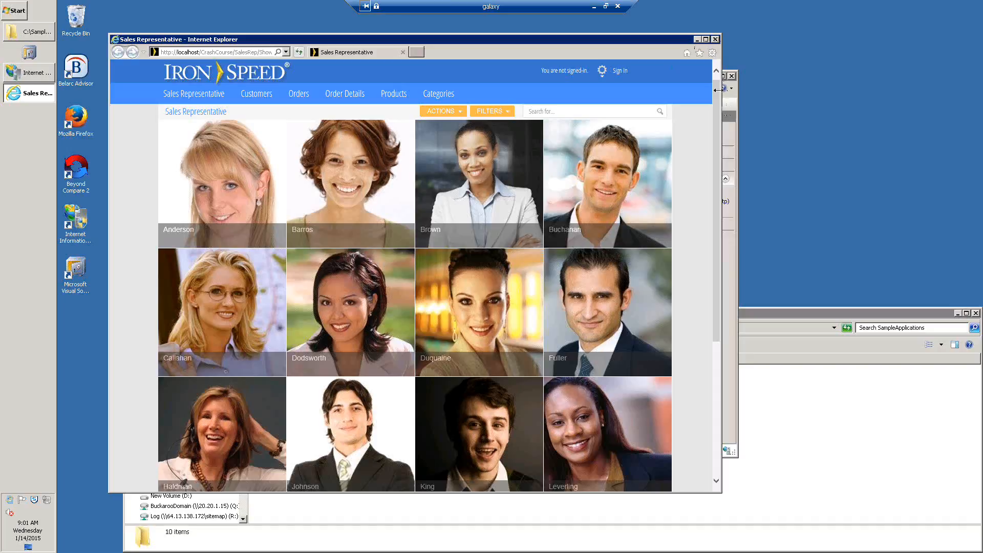
pyautogui.click(716, 40)
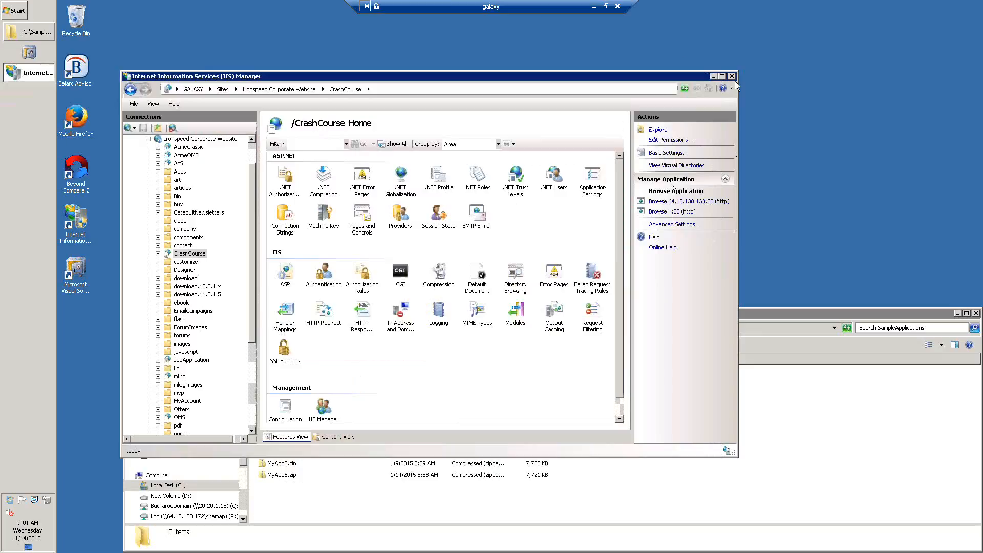
pyautogui.click(594, 7)
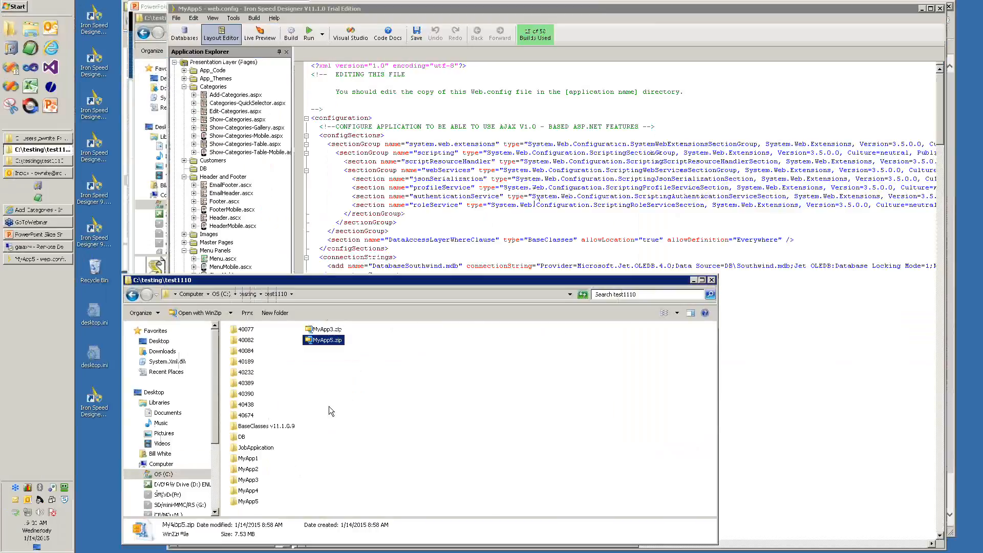
pyautogui.moveTo(34, 264)
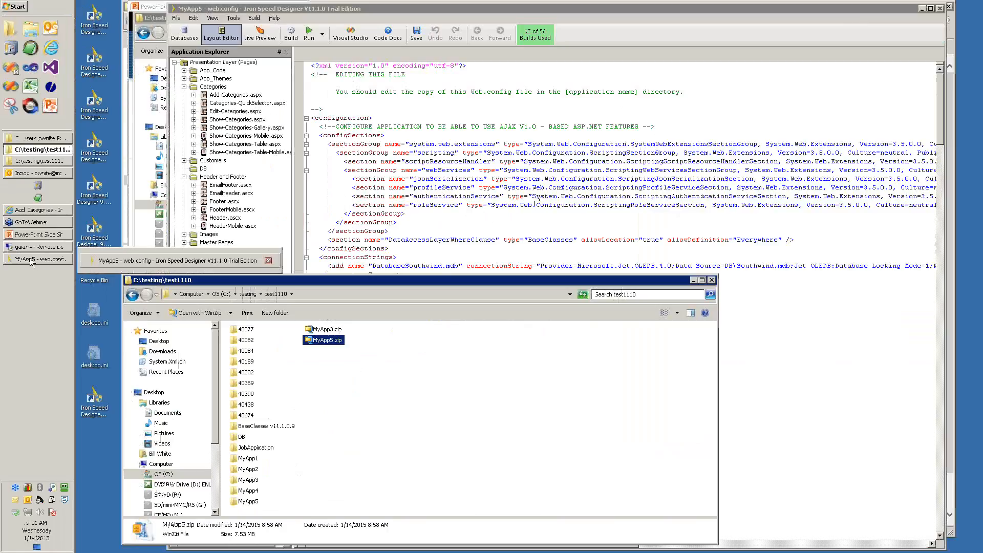
pyautogui.click(34, 236)
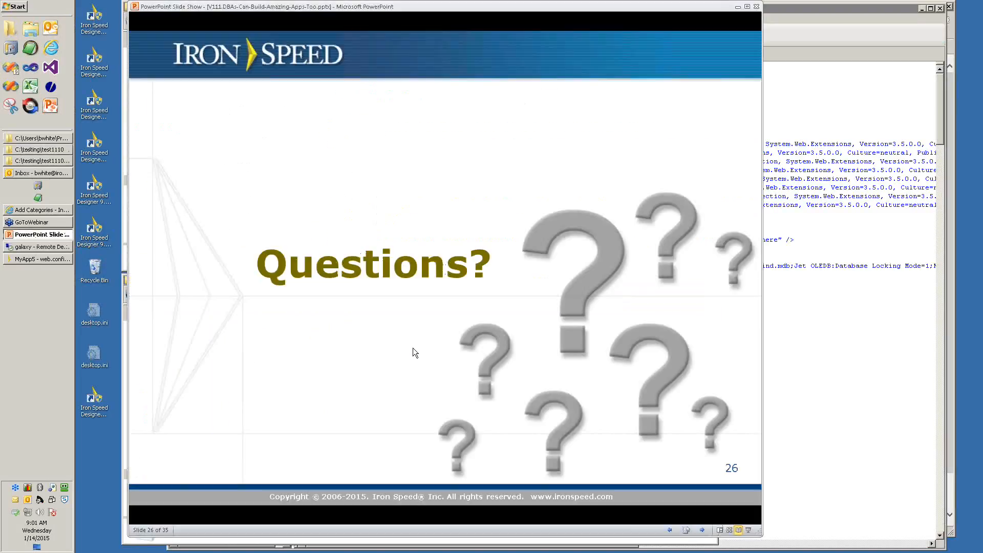
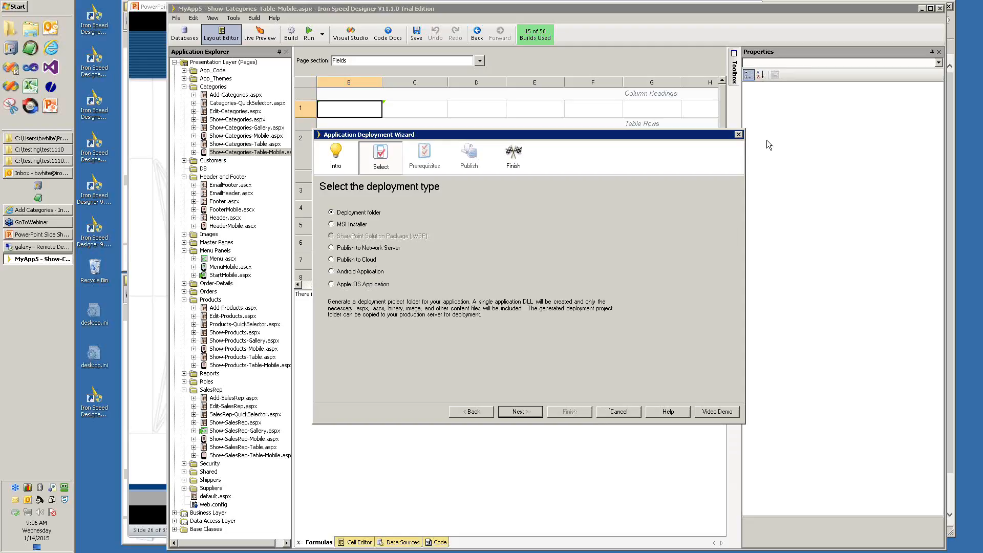
# Close the Application Deployment Wizard in Iron Speed Designer without choosing a deployment type.
pyautogui.click(739, 134)
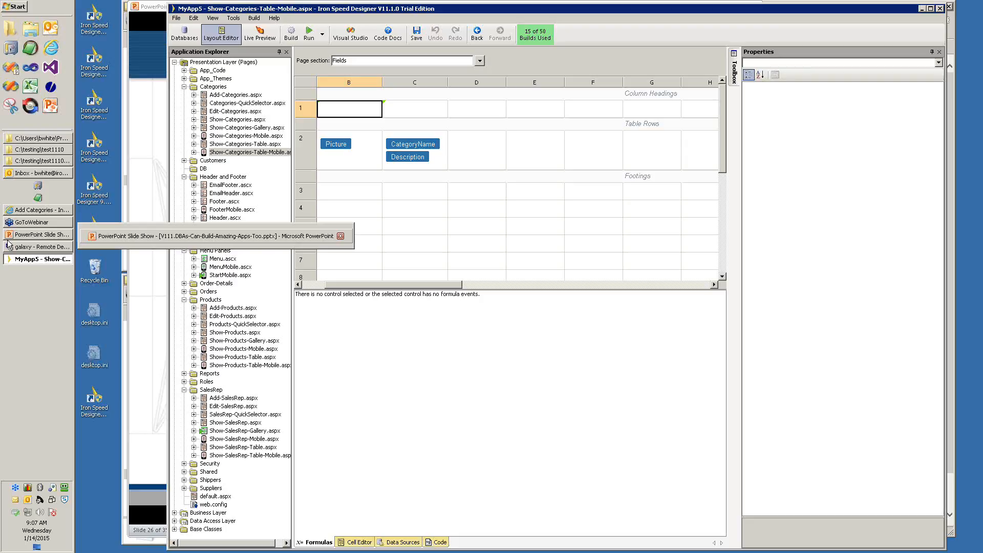
# On the galaxy remote server, open the security permissions of the DB folder in C:\SampleApplications\MyApp5 for editing.
pyautogui.click(10, 247)
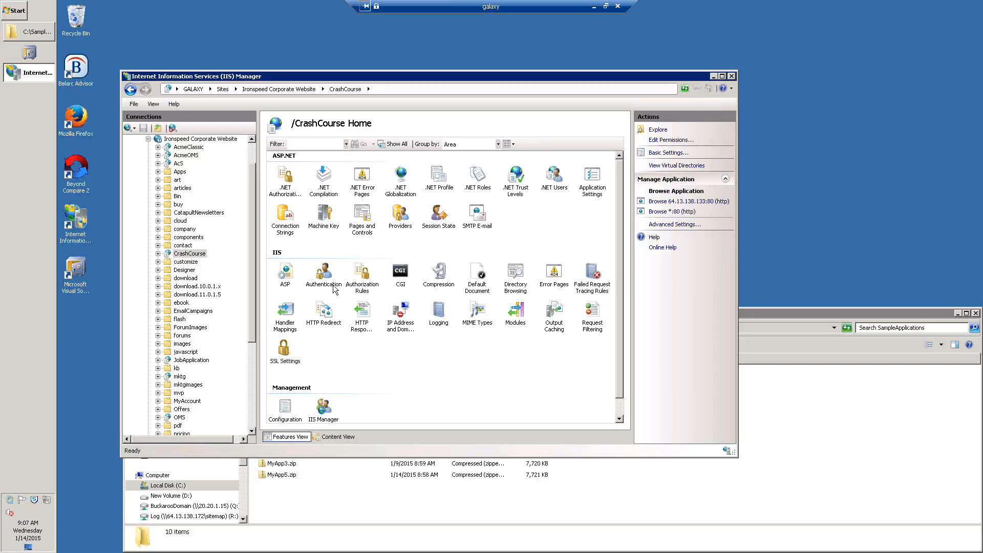
pyautogui.click(785, 311)
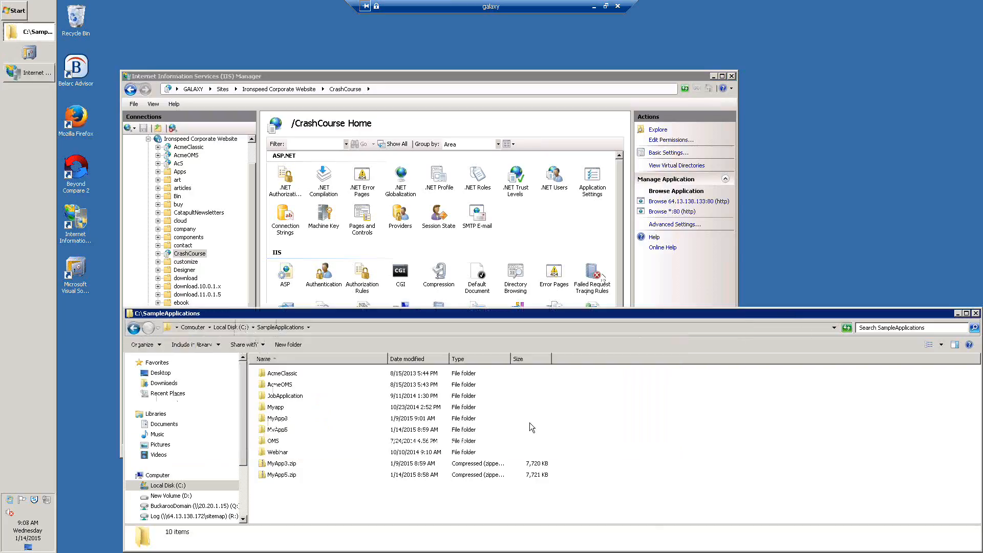
pyautogui.doubleClick(276, 432)
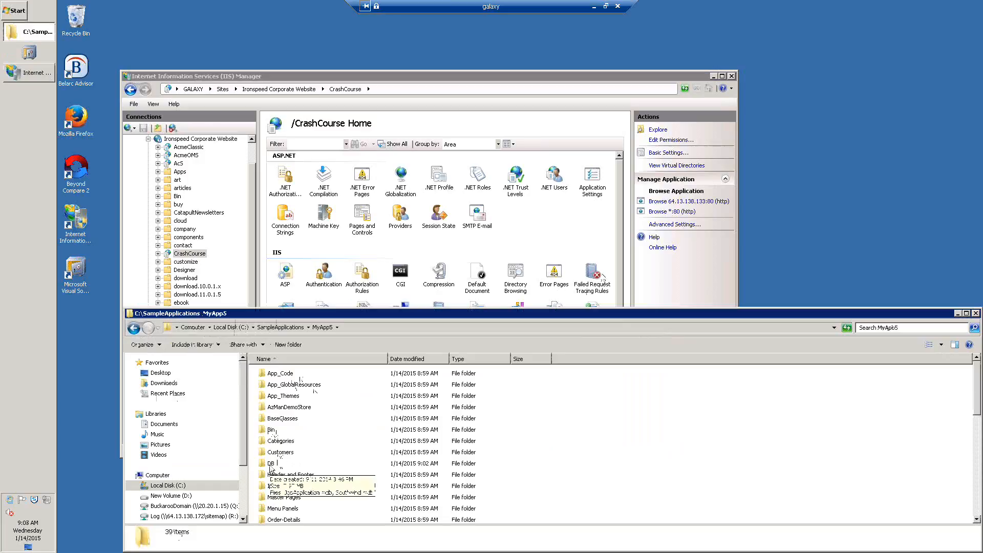
pyautogui.rightClick(270, 464)
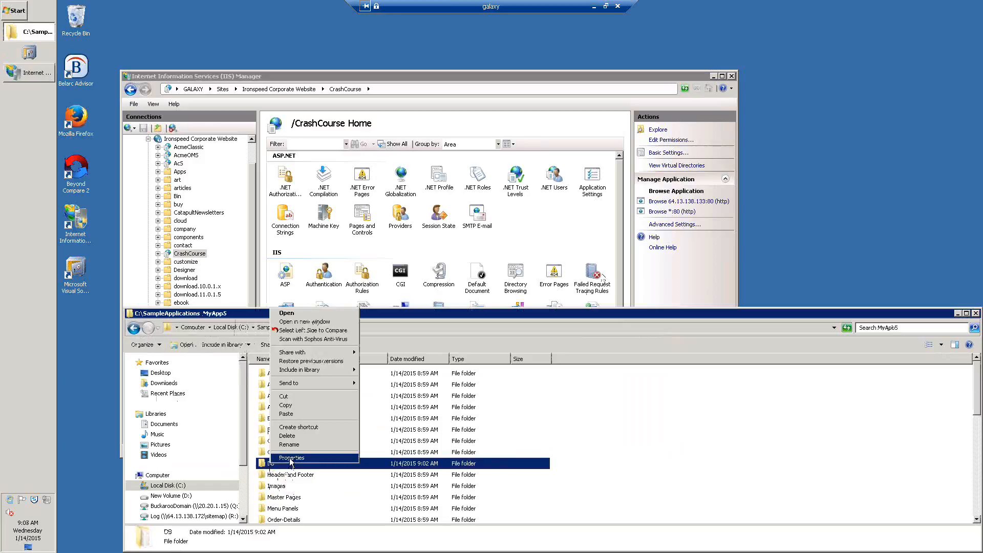
pyautogui.click(290, 458)
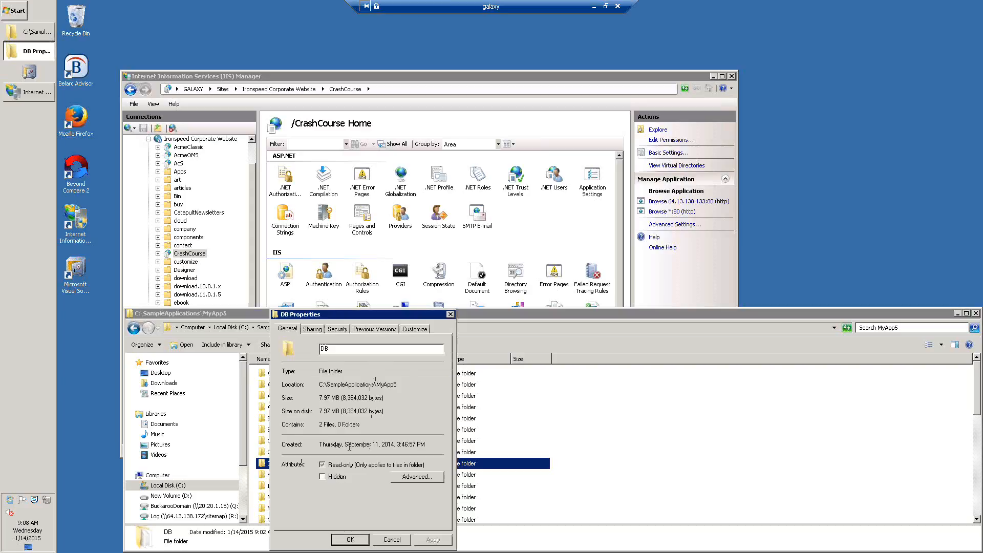
pyautogui.click(338, 328)
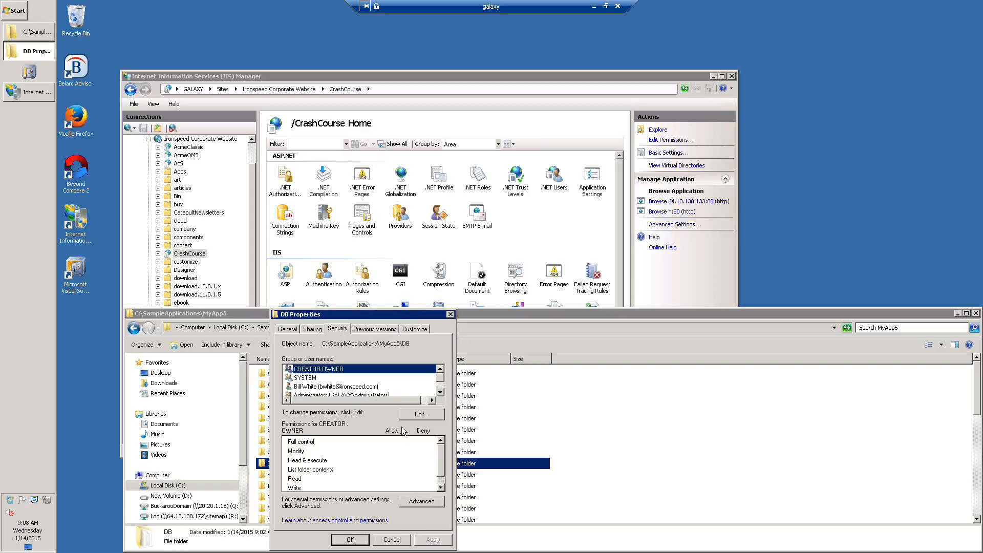
pyautogui.click(415, 415)
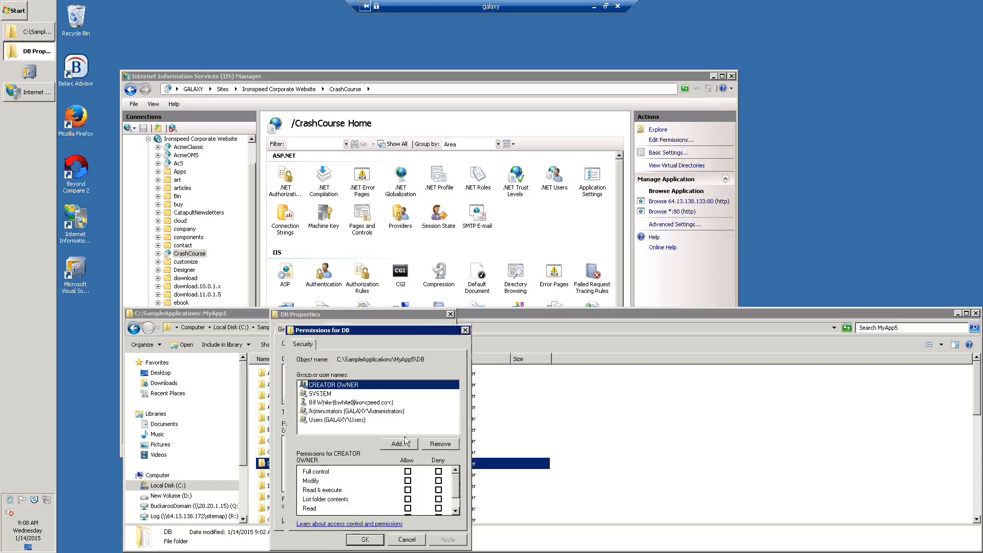
# Add Everyone to the DB folder's permissions, allow it Full control, and apply the change.
pyautogui.click(402, 445)
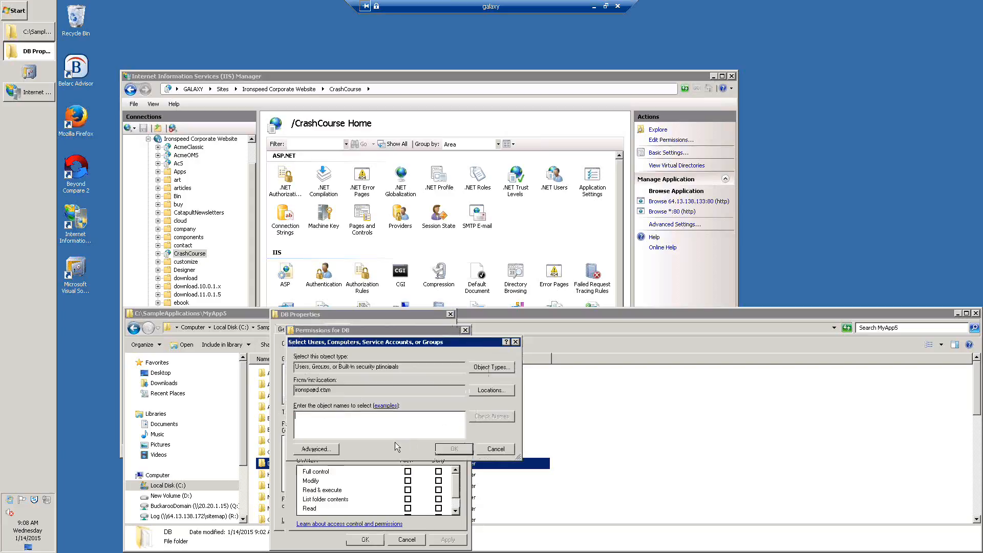
pyautogui.write('everyone')
pyautogui.click(453, 449)
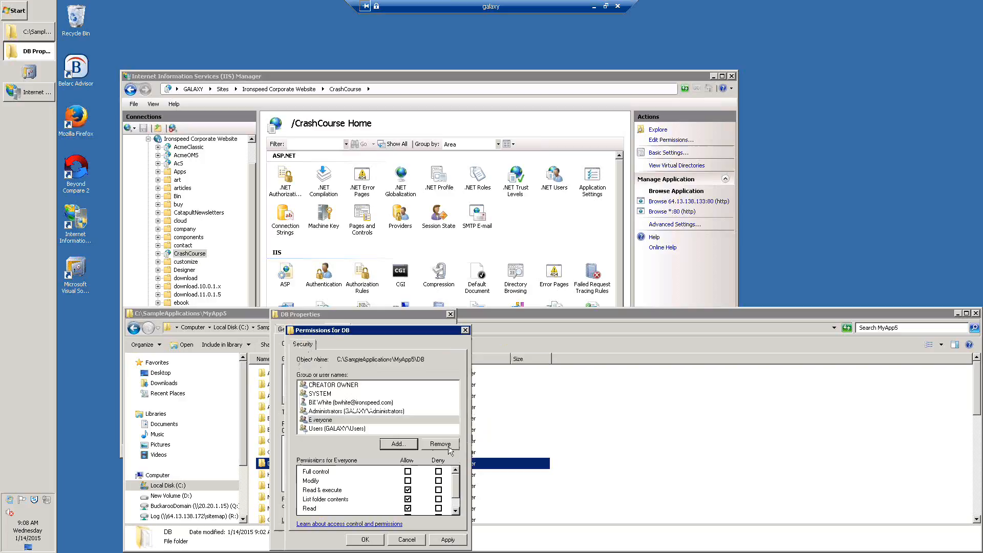
pyautogui.click(408, 471)
pyautogui.click(403, 445)
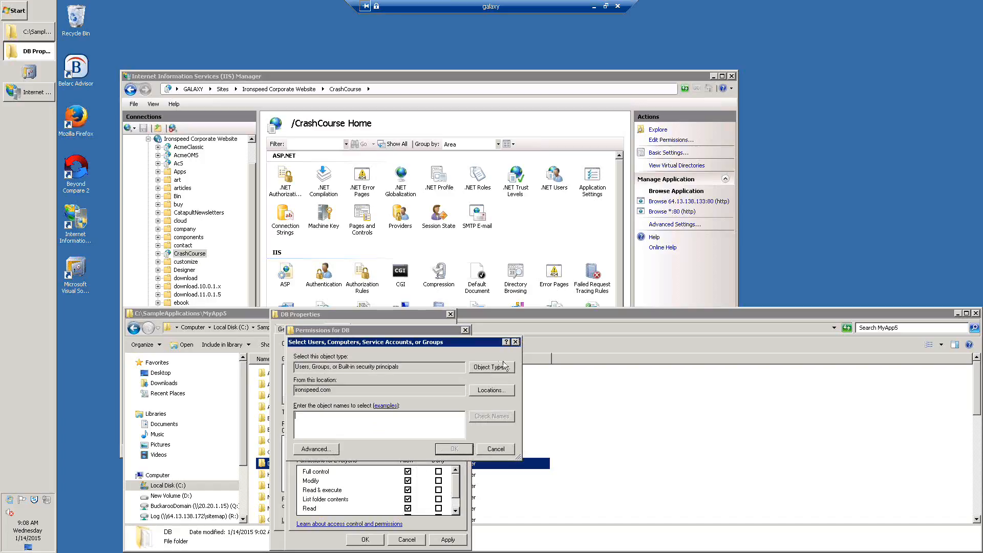
pyautogui.click(515, 342)
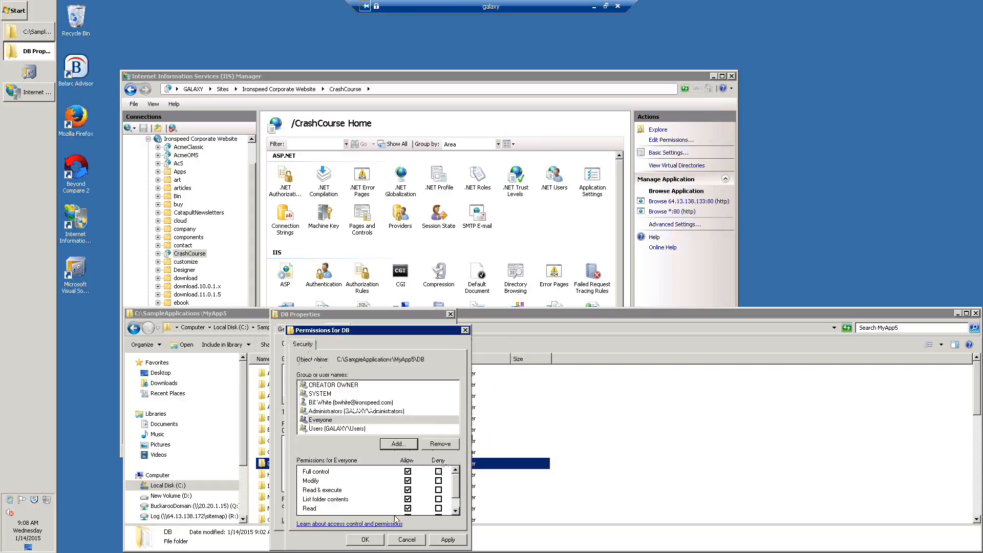
pyautogui.click(365, 539)
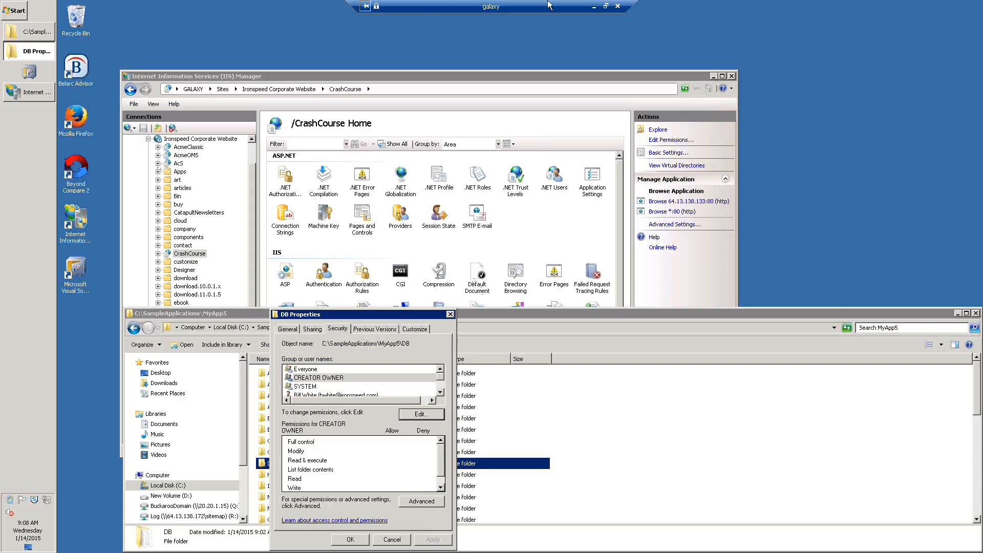
pyautogui.click(593, 6)
pyautogui.click(38, 210)
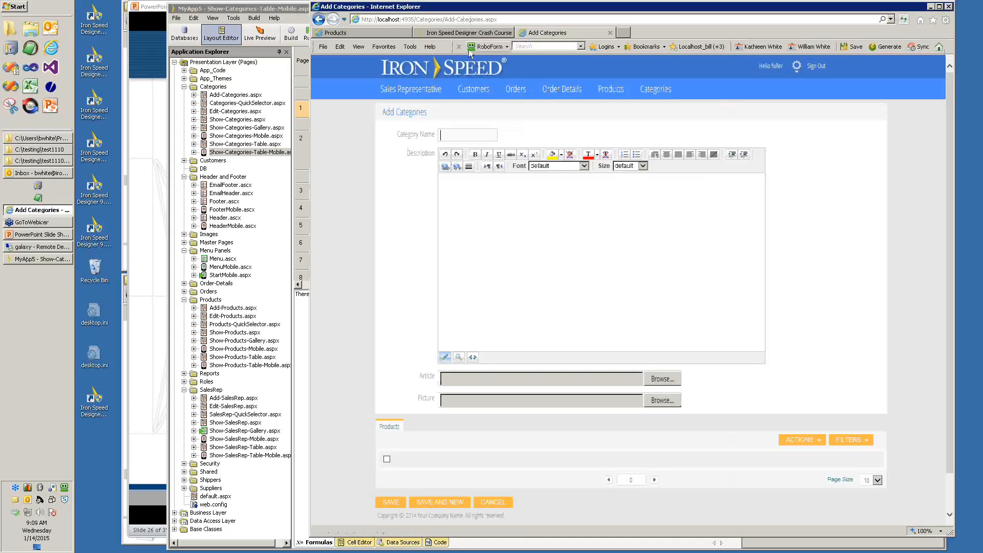
pyautogui.click(466, 33)
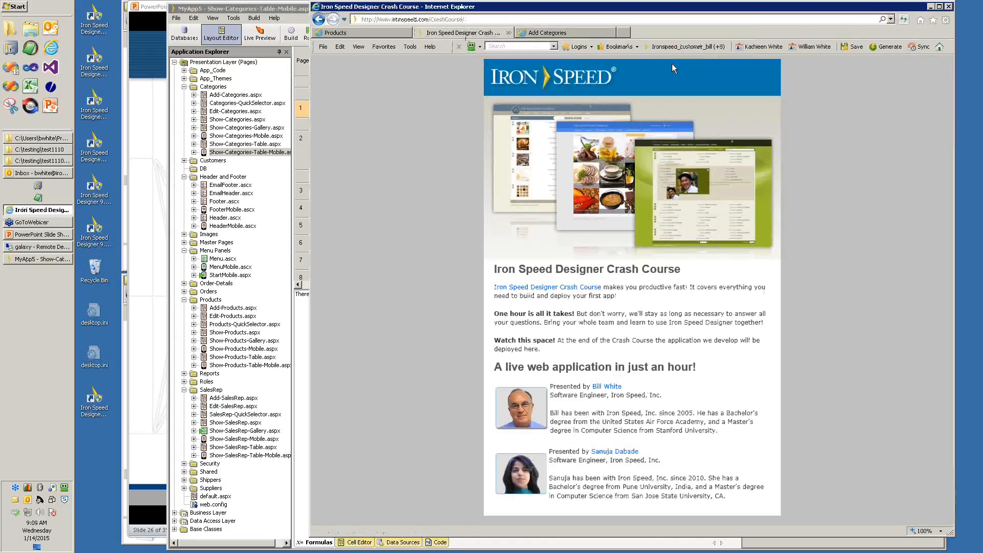
pyautogui.click(904, 19)
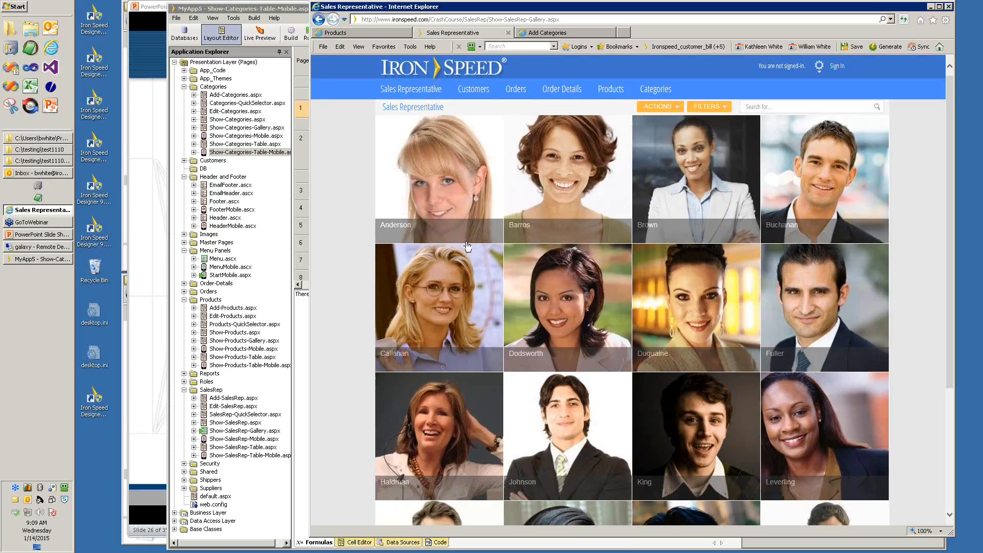
# Switch to the PowerPoint slide show and advance it to the "Learning More: Online Help" slide.
pyautogui.click(48, 257)
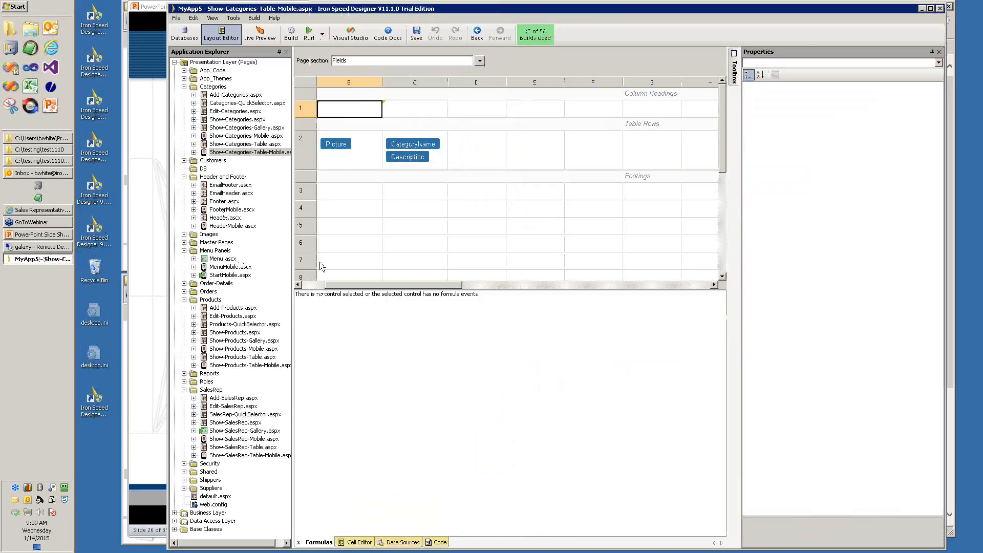
pyautogui.click(49, 235)
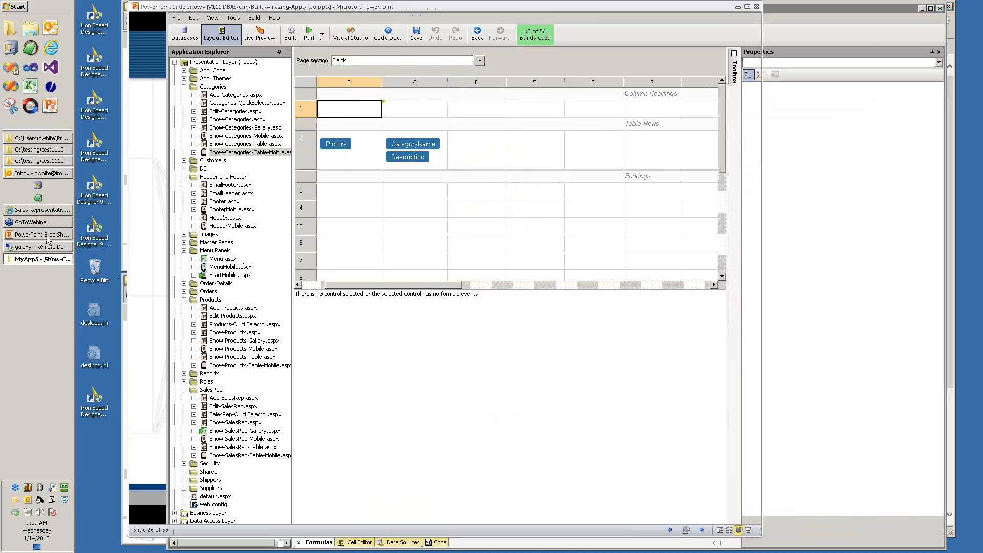
pyautogui.press('Right')
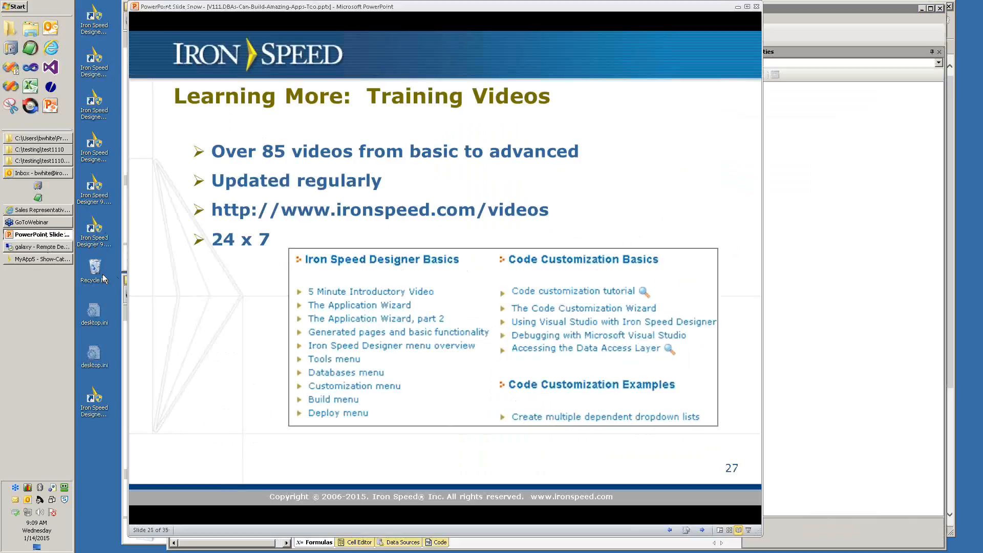
pyautogui.press('Right')
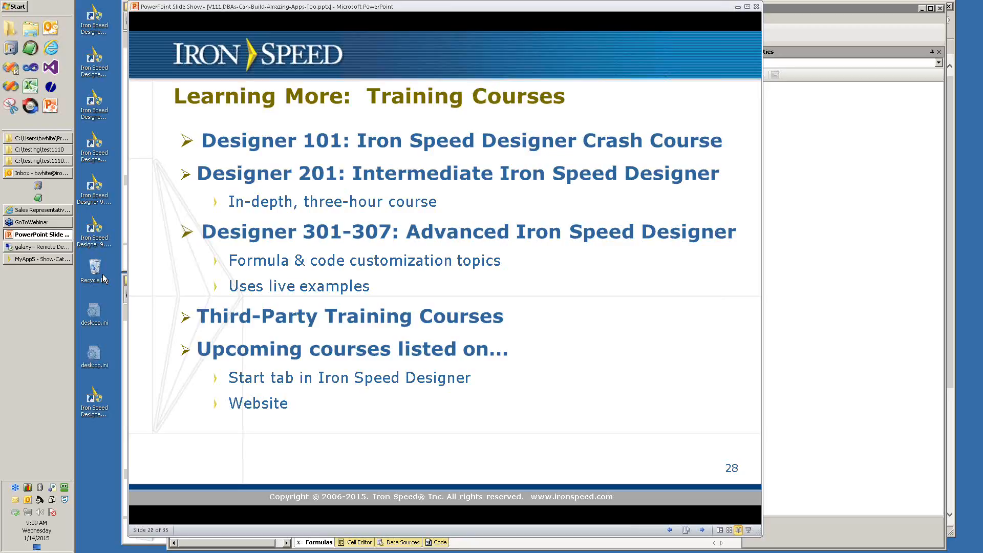
pyautogui.press('Right')
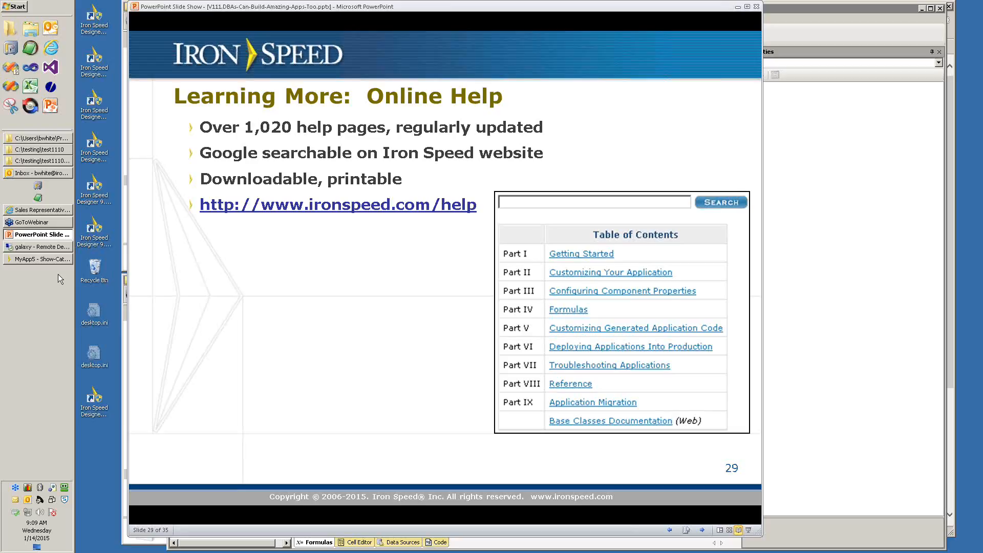
# Switch to Internet Explorer and open the Iron Speed Online Help page in a new tab.
pyautogui.click(32, 211)
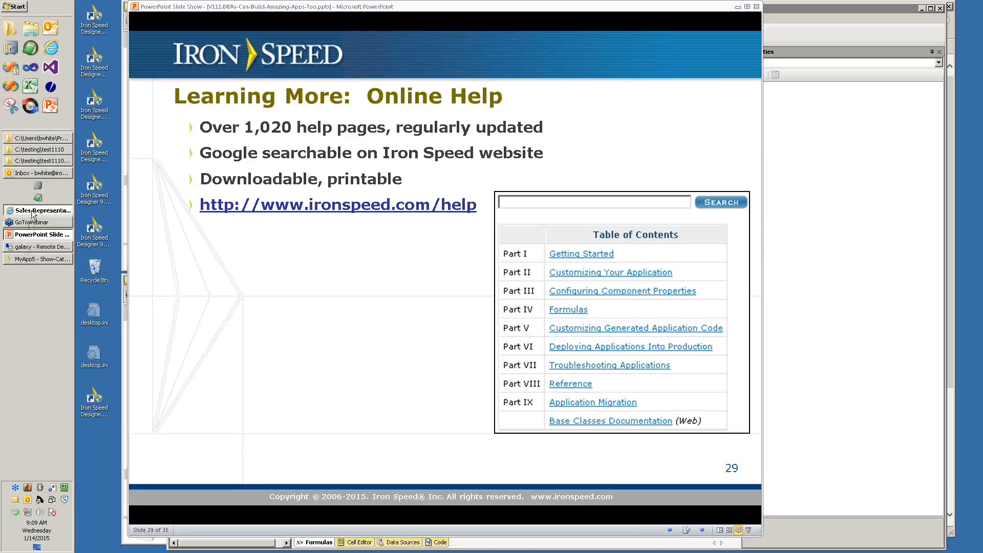
pyautogui.click(624, 33)
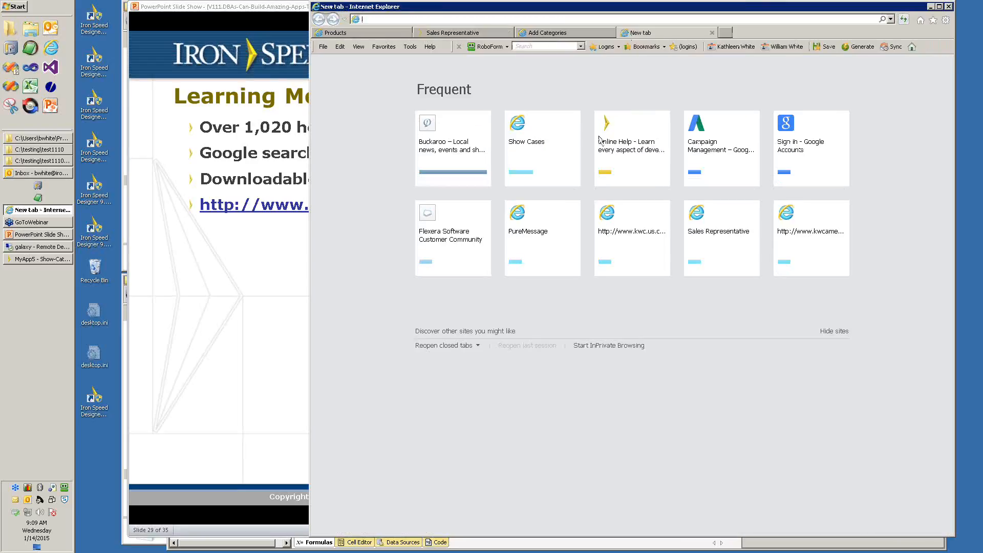
pyautogui.click(625, 149)
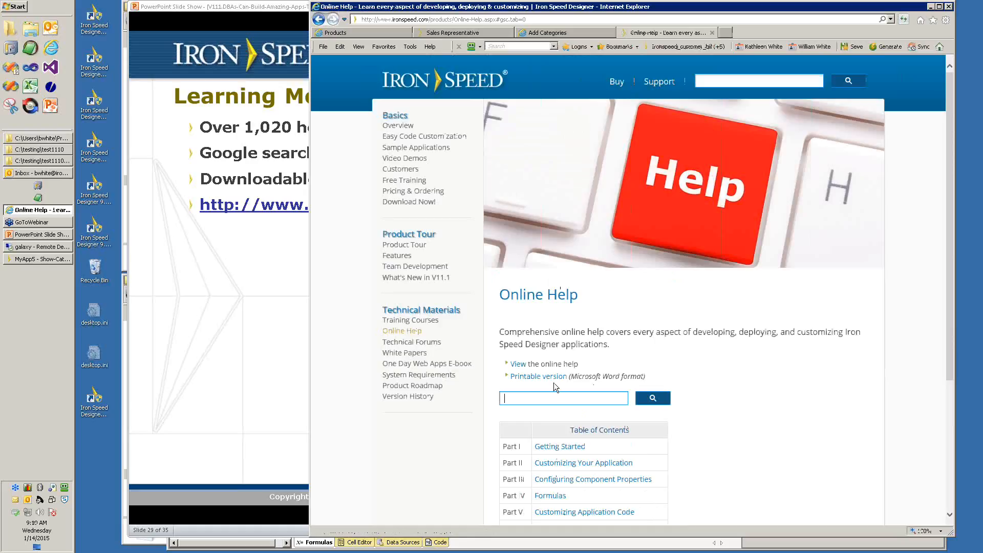
# Return to the PowerPoint slide show and advance it to the "Getting Support: Technical Forums" slide.
pyautogui.click(258, 360)
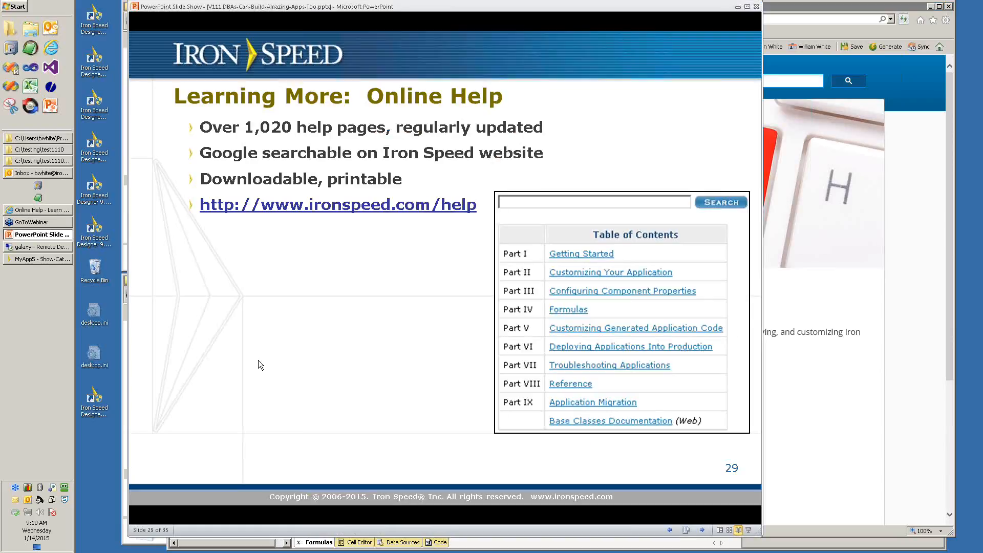
pyautogui.click(303, 375)
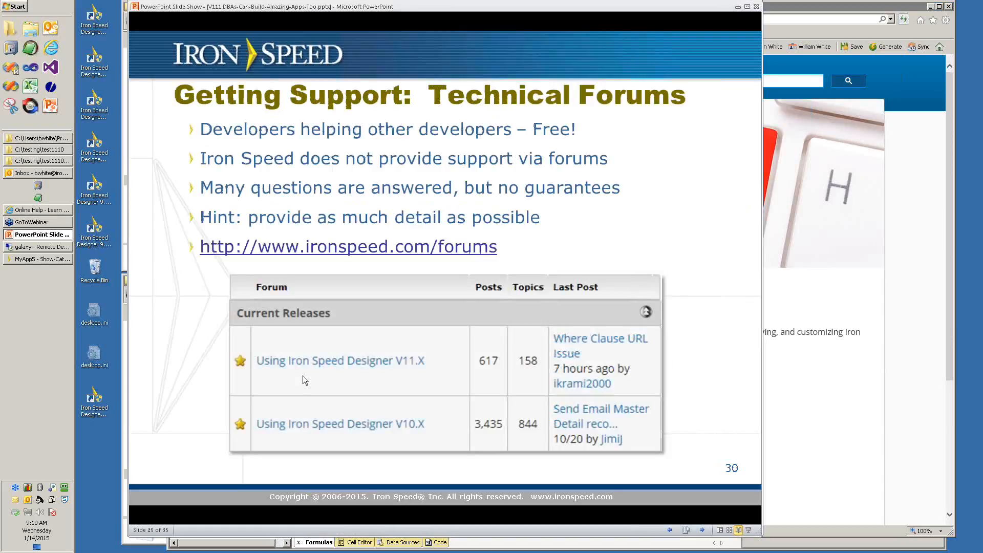